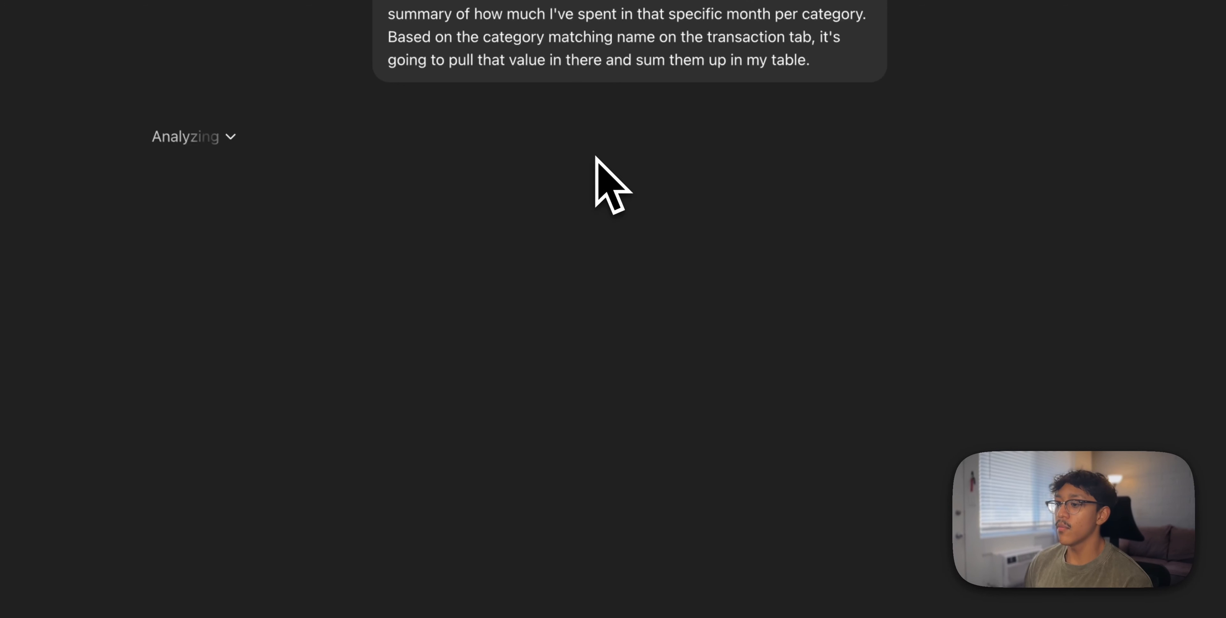
Download the generated Budget_Tracker.xlsx spreadsheet from ChatGPT and open a new browser tab
left_click(334, 457)
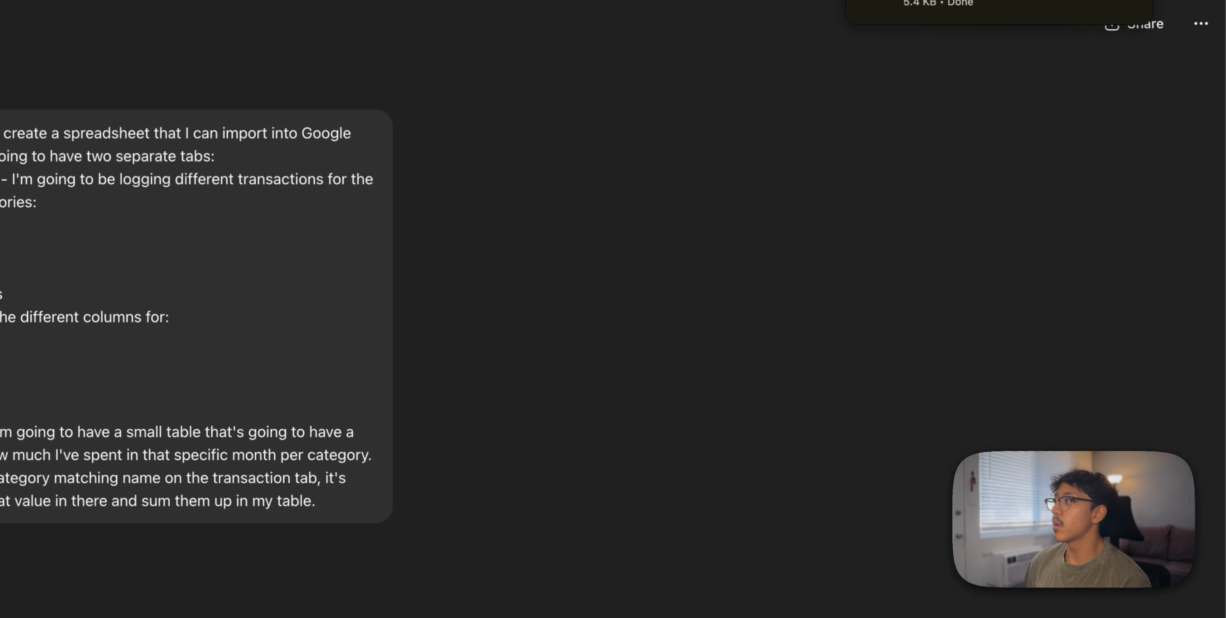
key("super+t")
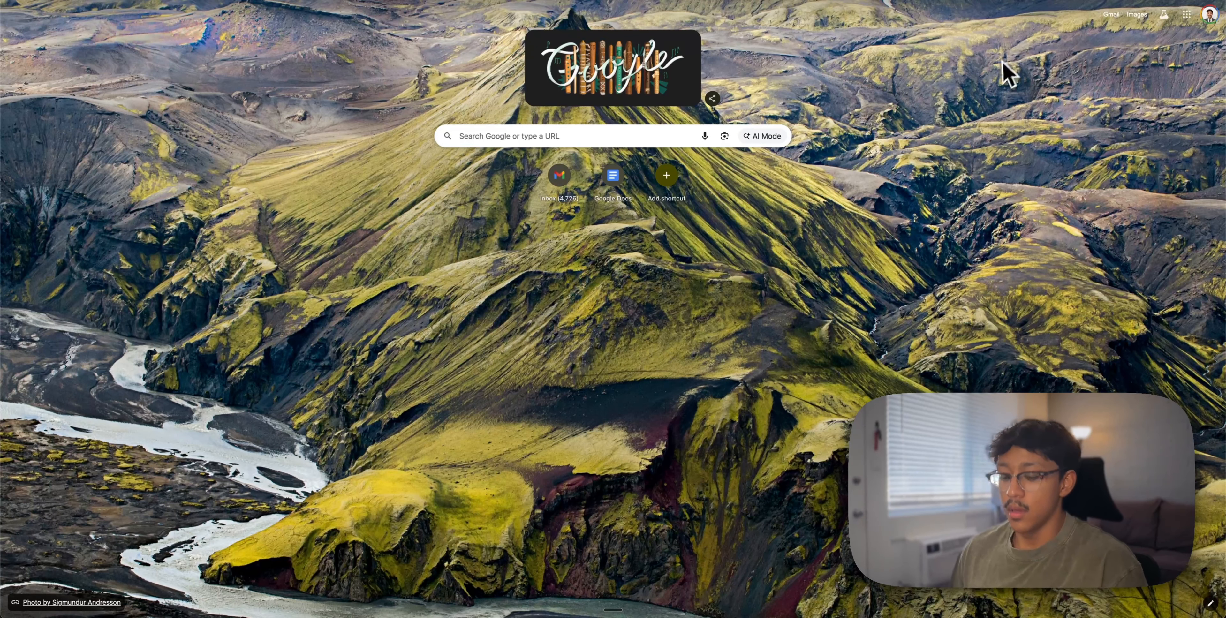
Create a blank Google Sheet and import Budget_Tracker (1).xlsx into it via File > Import > Upload
type("shee")
key("Return")
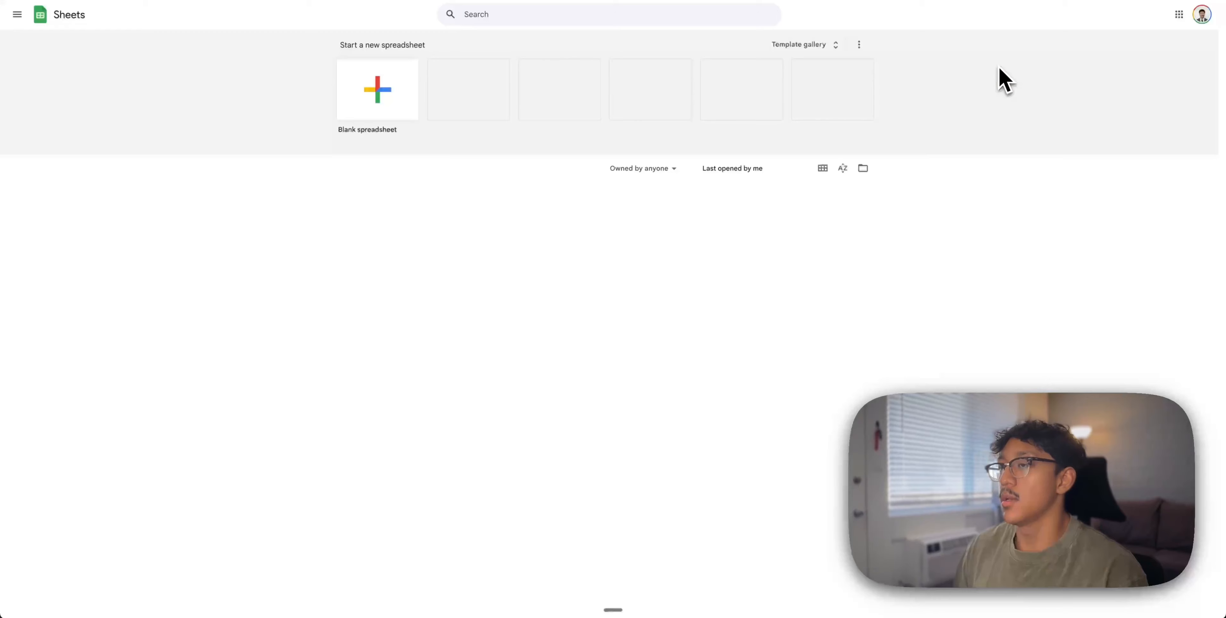
left_click(387, 97)
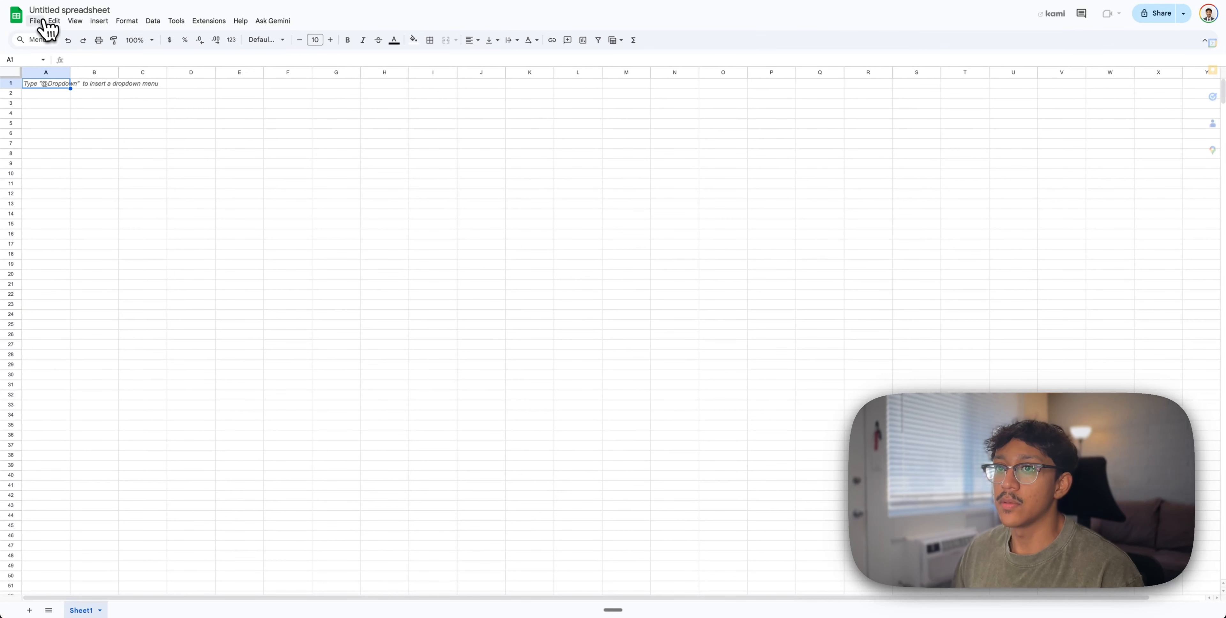
left_click(35, 20)
left_click(53, 80)
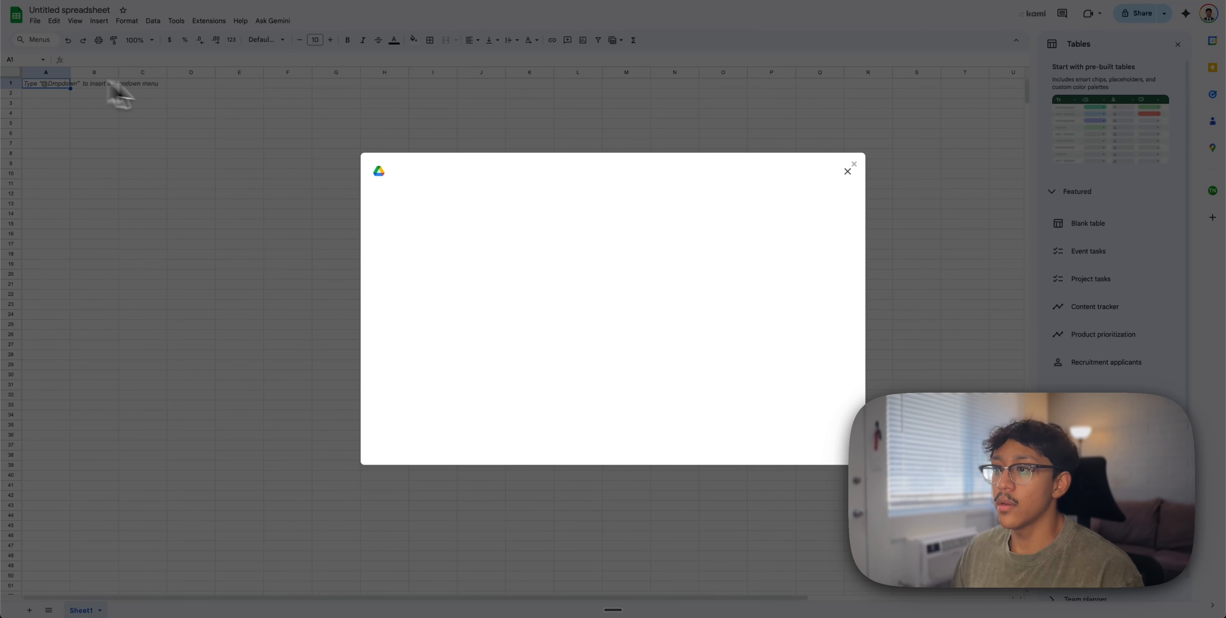
left_click(530, 200)
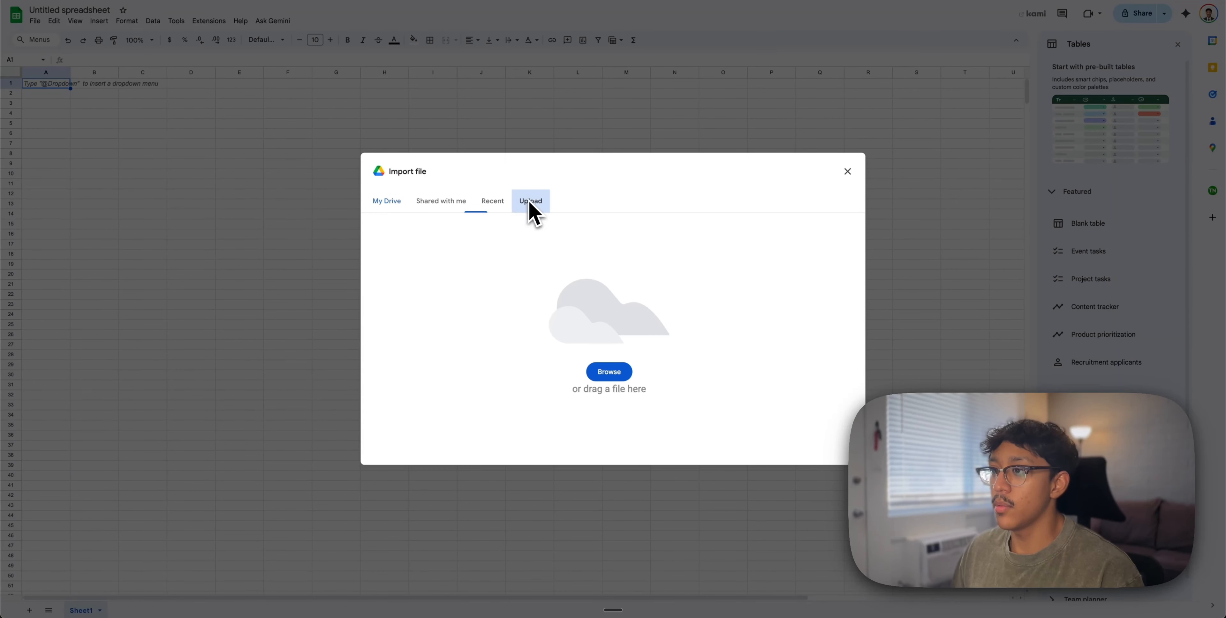
left_click(1186, 1)
left_click_drag(1116, 22, 678, 329)
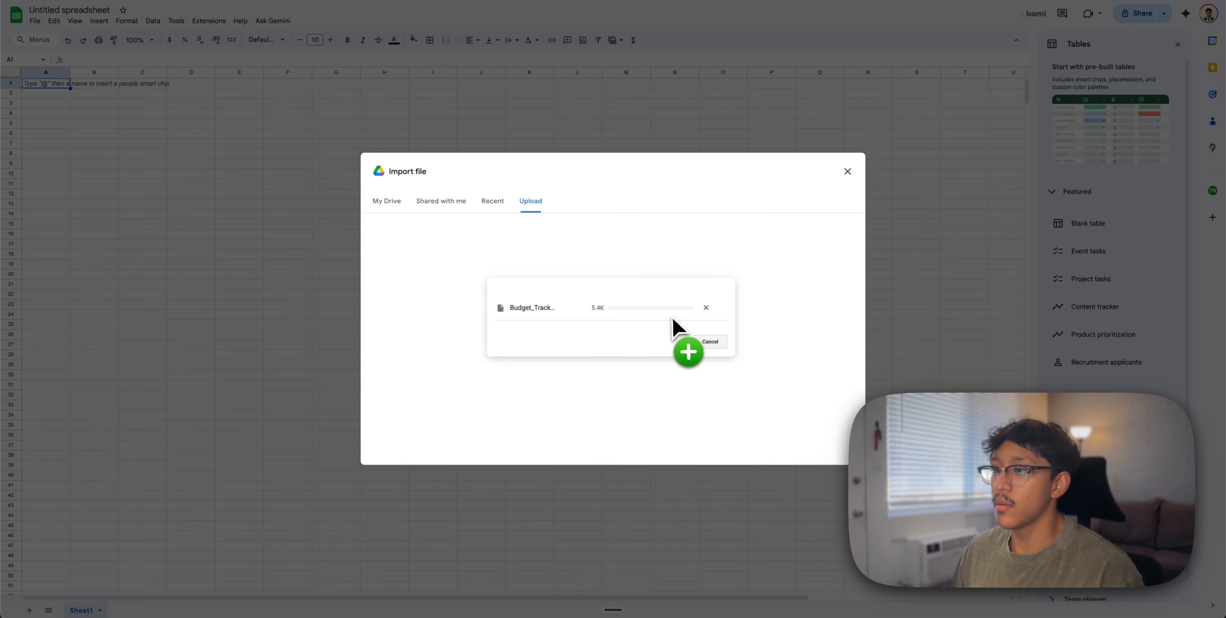
left_click(638, 359)
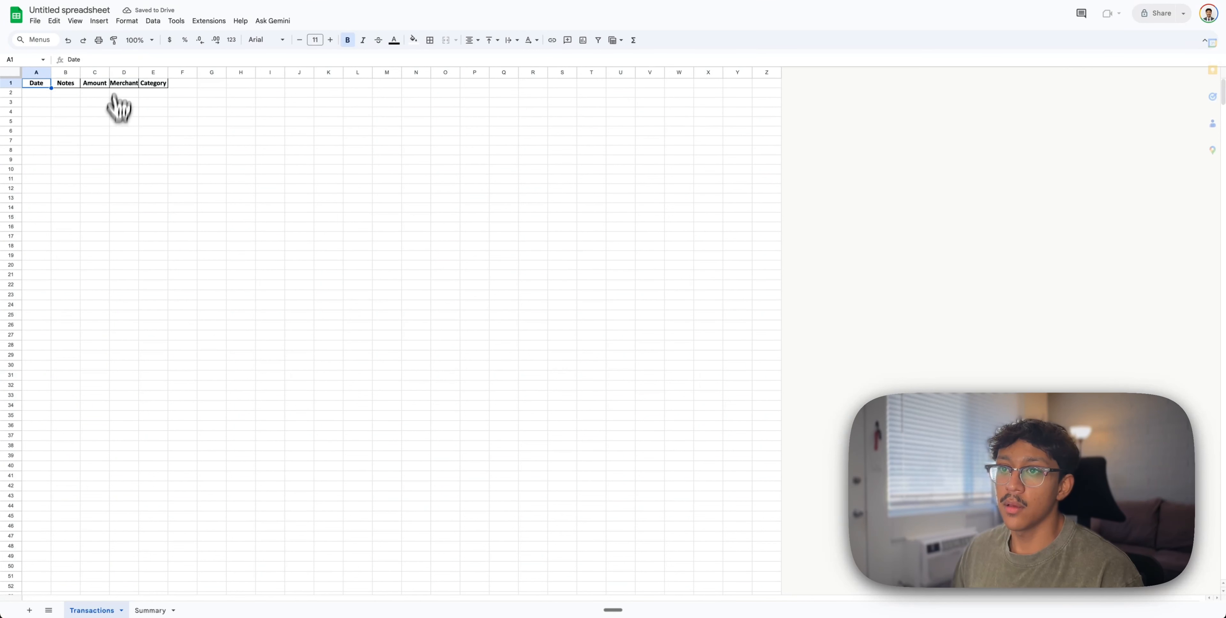
Review the SUMIF category total formulas in Summary cells B2:B5
left_click_drag(58, 82, 152, 86)
left_click(151, 92)
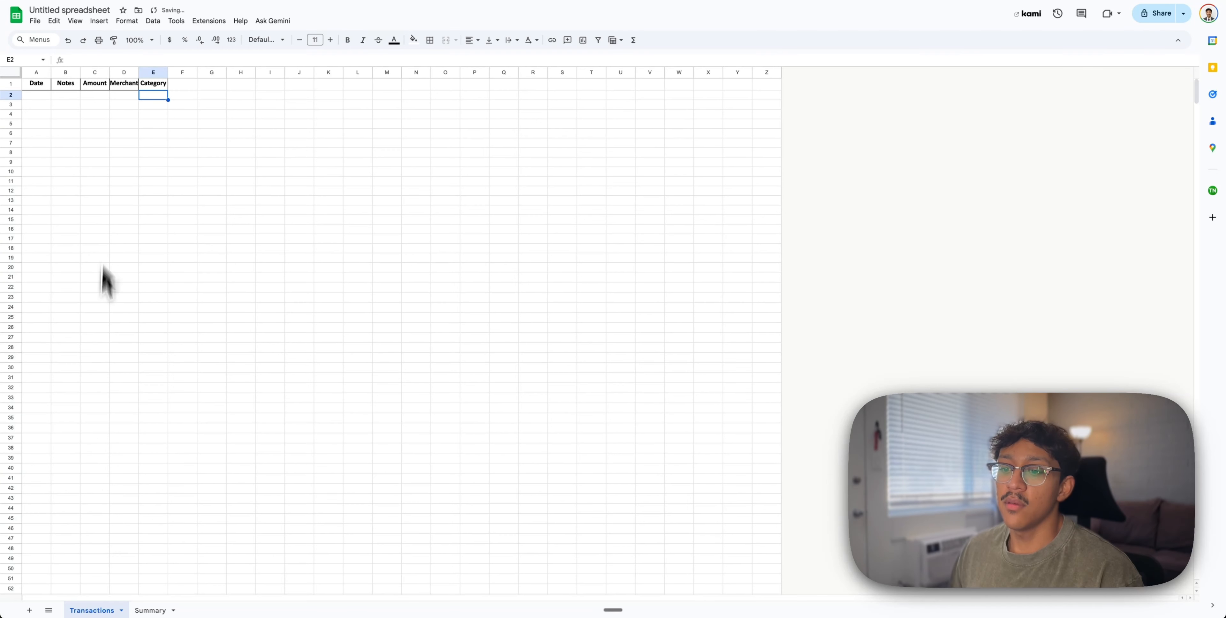
left_click(154, 611)
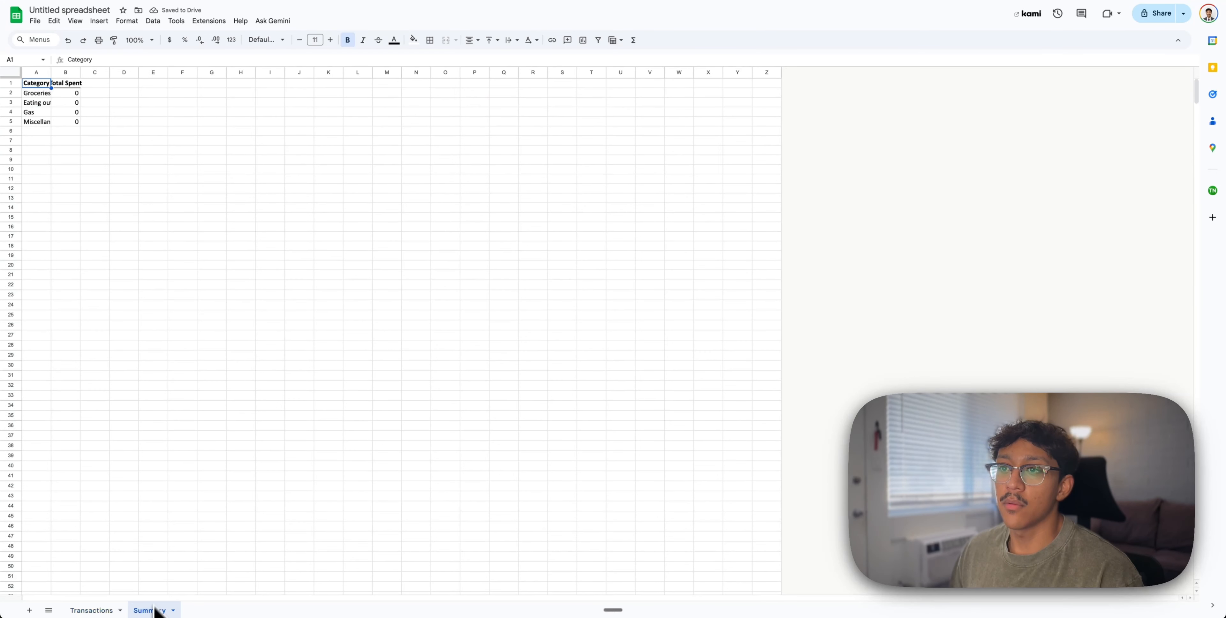
left_click(68, 101)
left_click(70, 94)
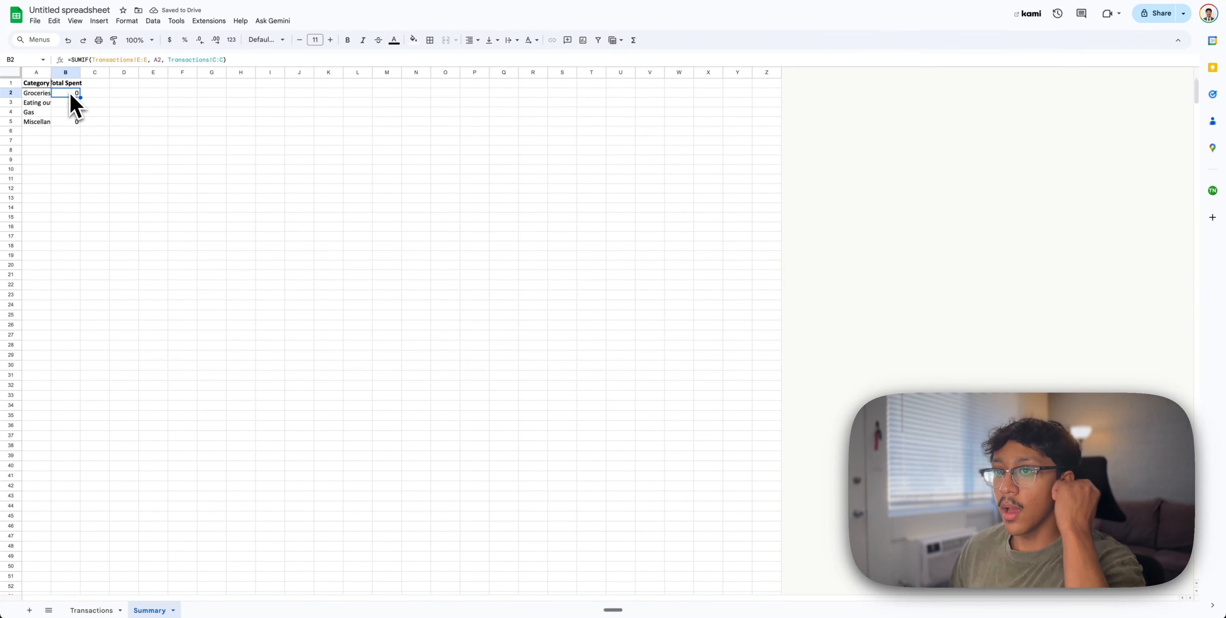
key("Down")
key("Down")
key("Down")
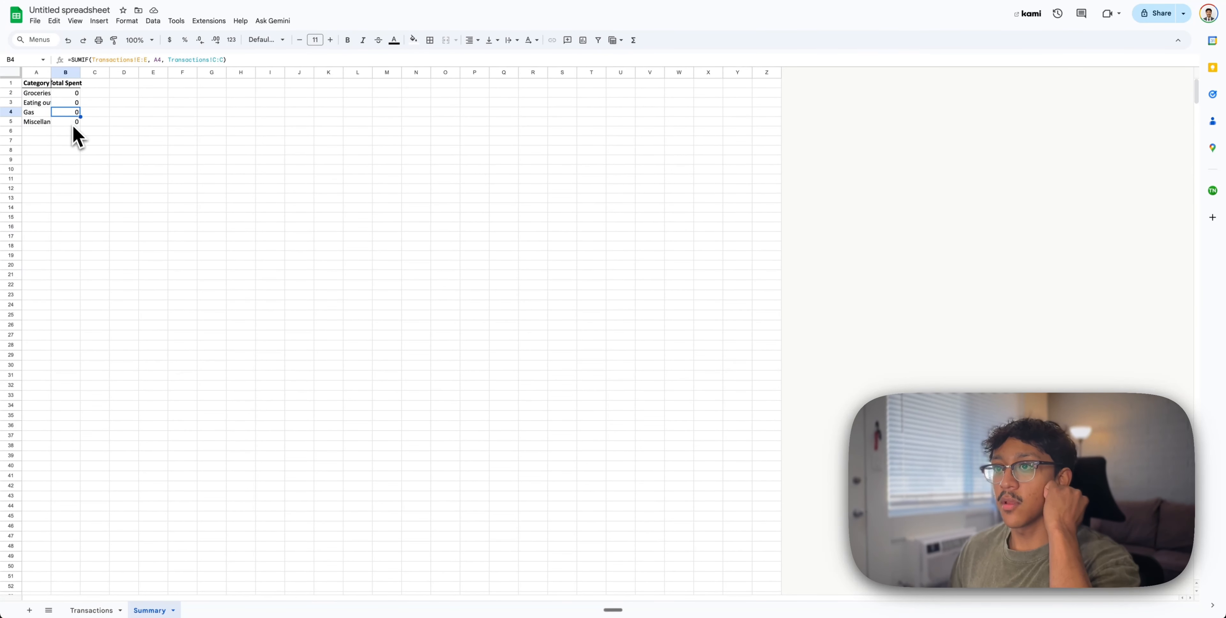
On the Transactions sheet, adjust the header row and widen column B to fit Notes
left_click(91, 610)
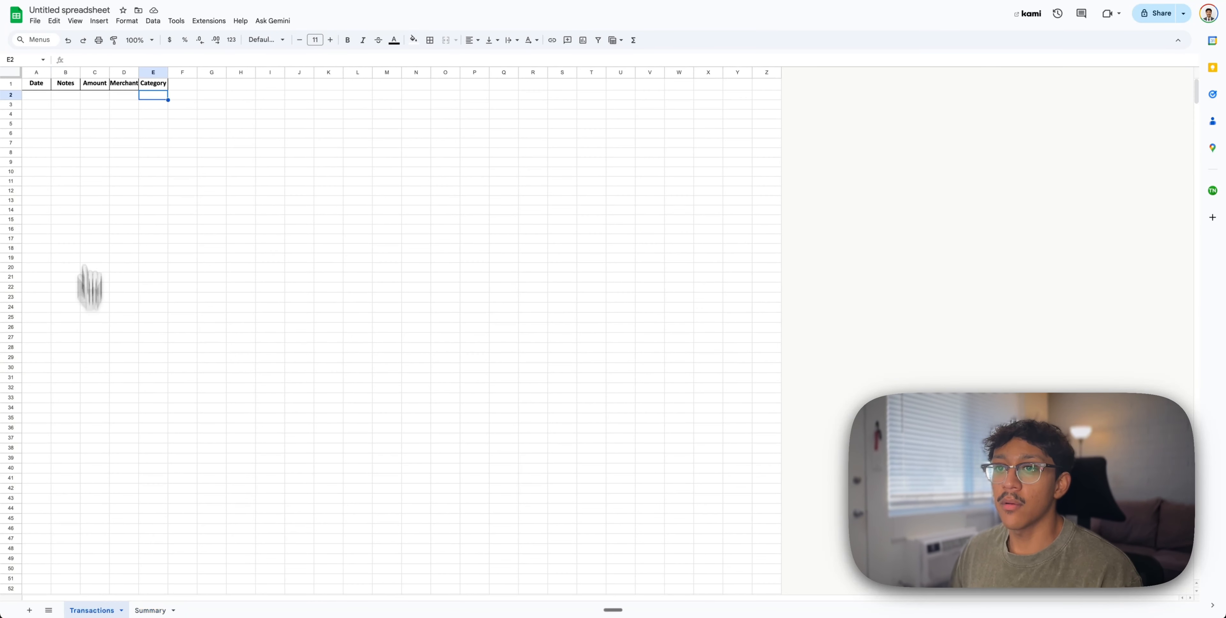
left_click(10, 74)
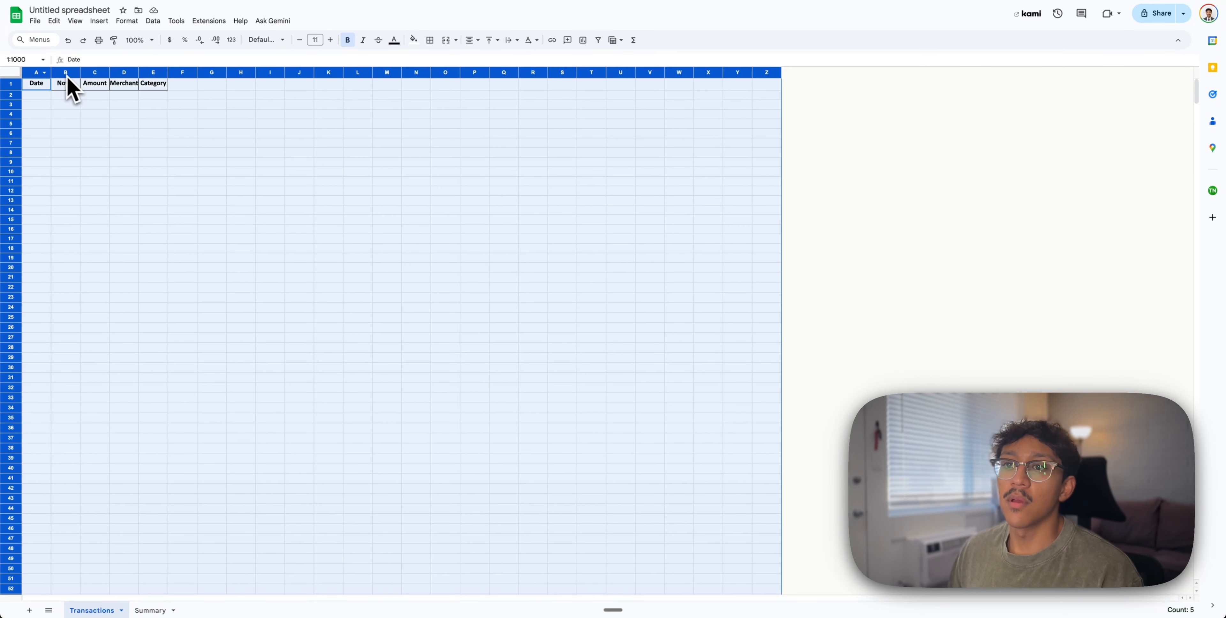
left_click(17, 89)
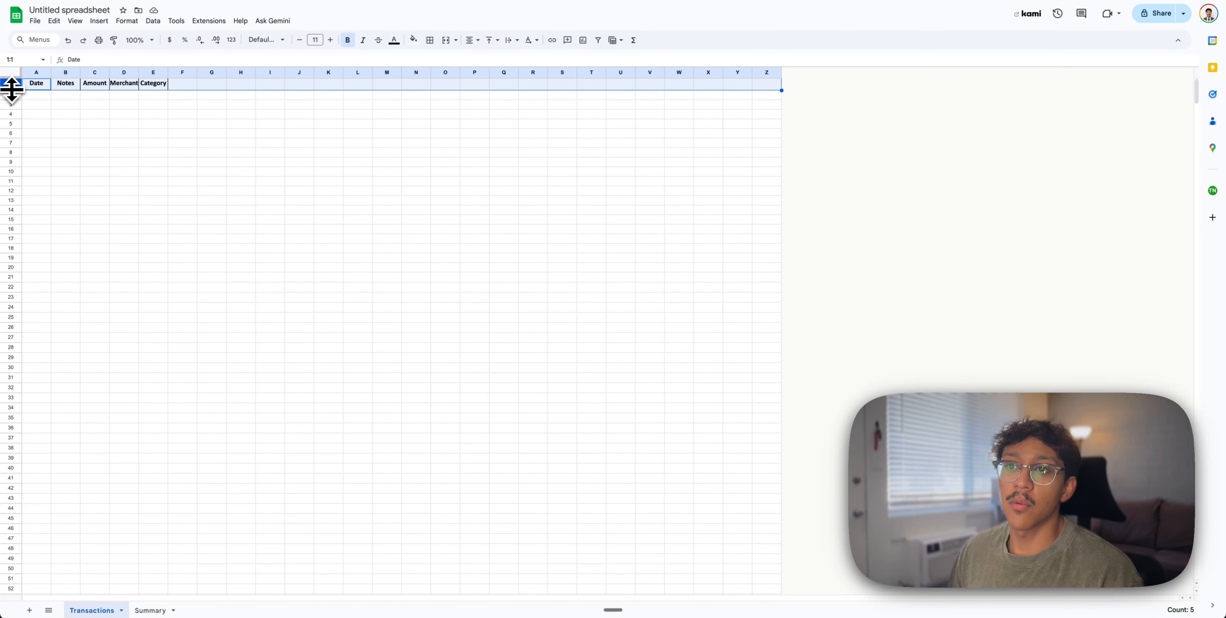
left_click_drag(12, 90, 13, 88)
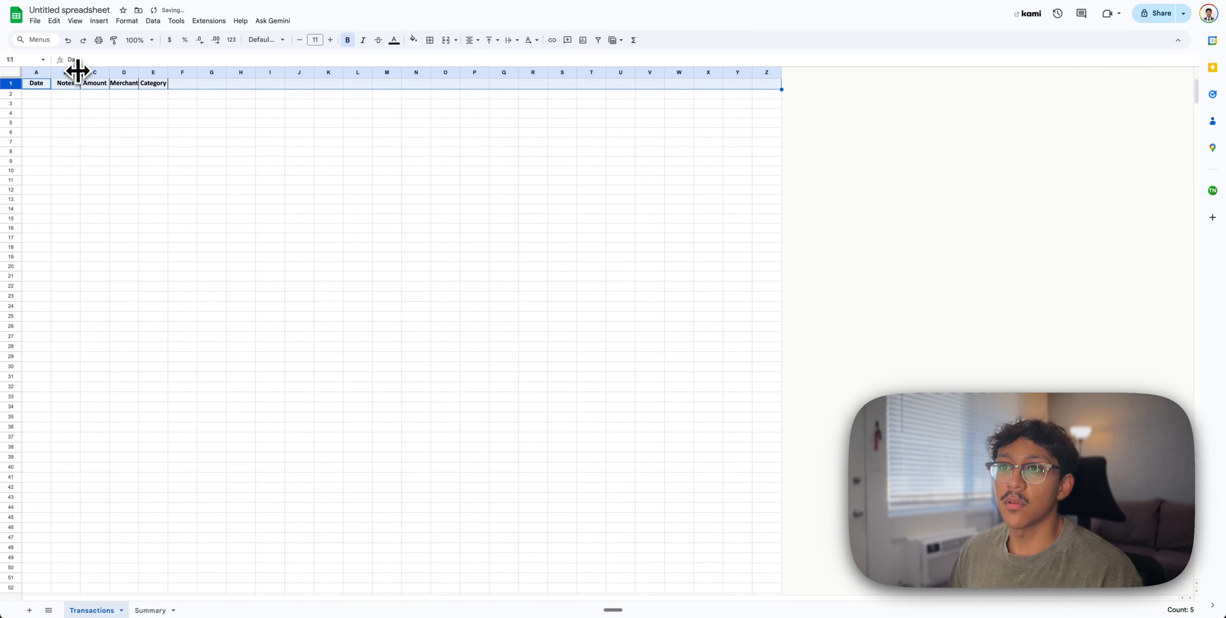
left_click_drag(78, 70, 103, 72)
left_click(10, 72)
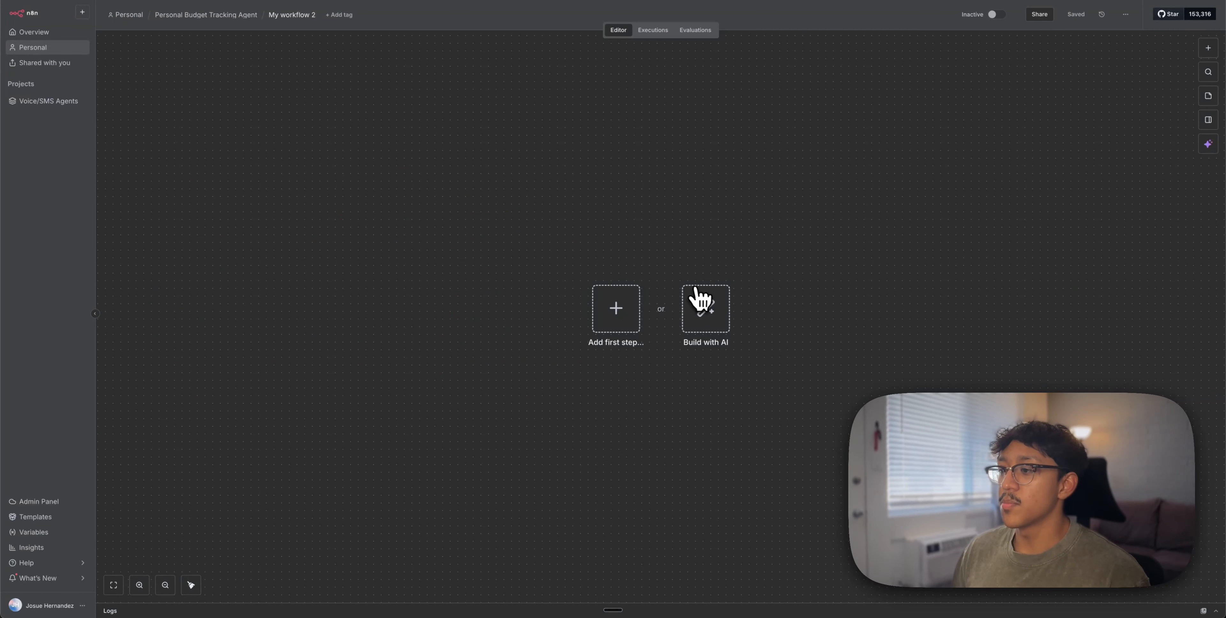
Add a Telegram 'On message' trigger as the workflow's first node
left_click(619, 310)
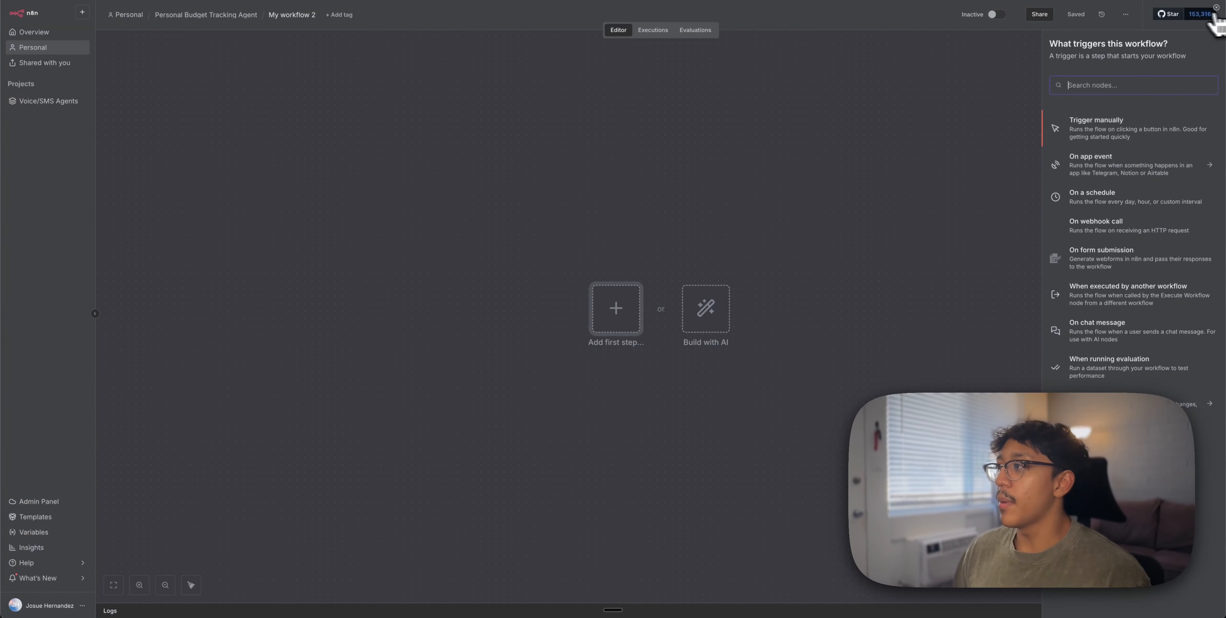
type("tele")
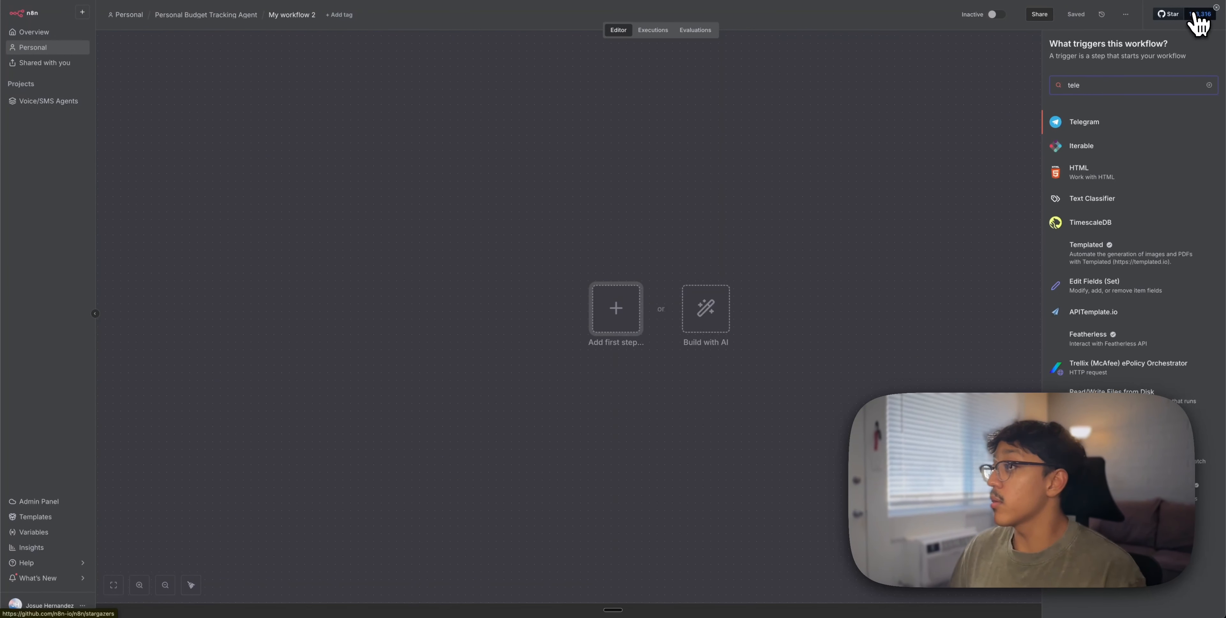
left_click(1120, 128)
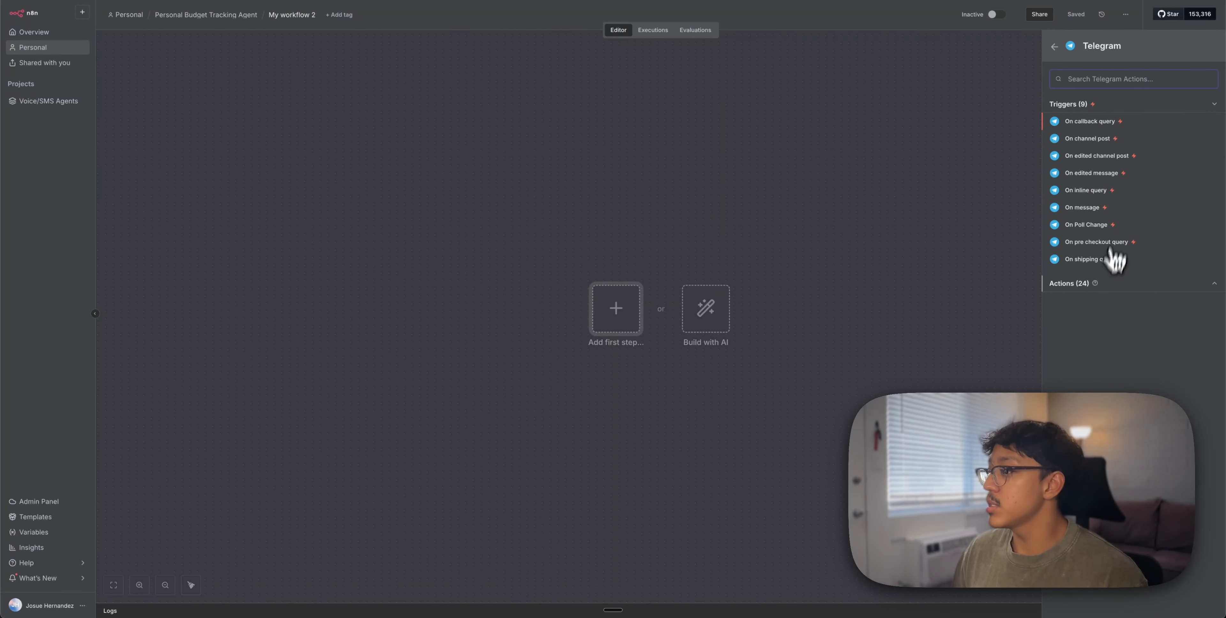
left_click(1106, 285)
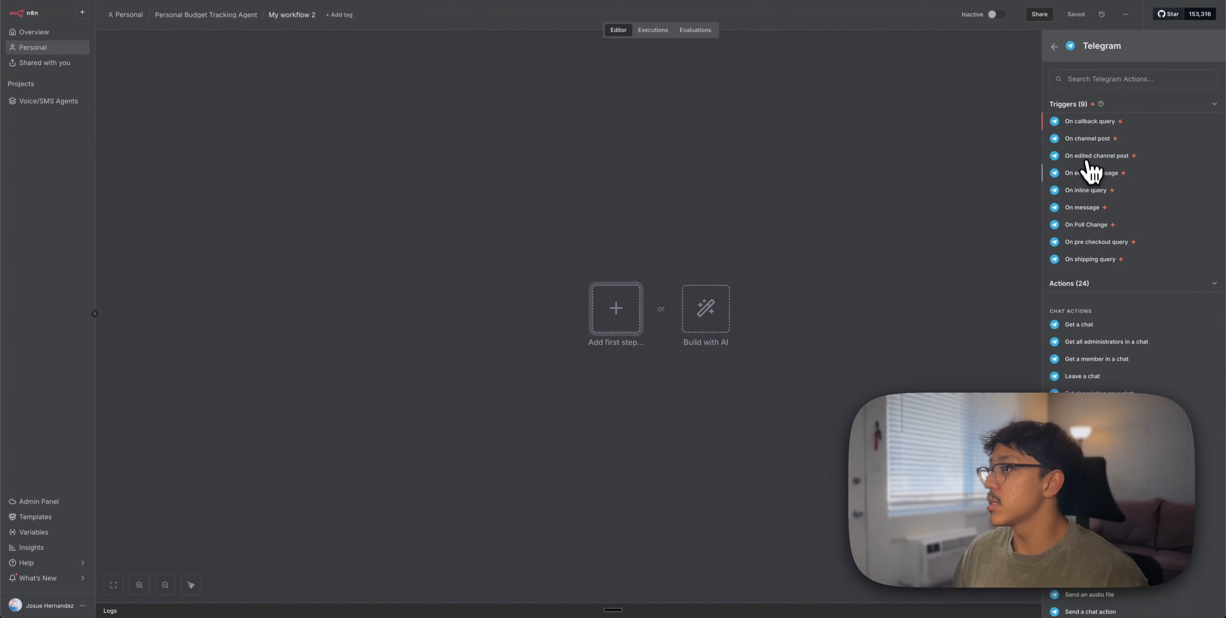
left_click(1082, 207)
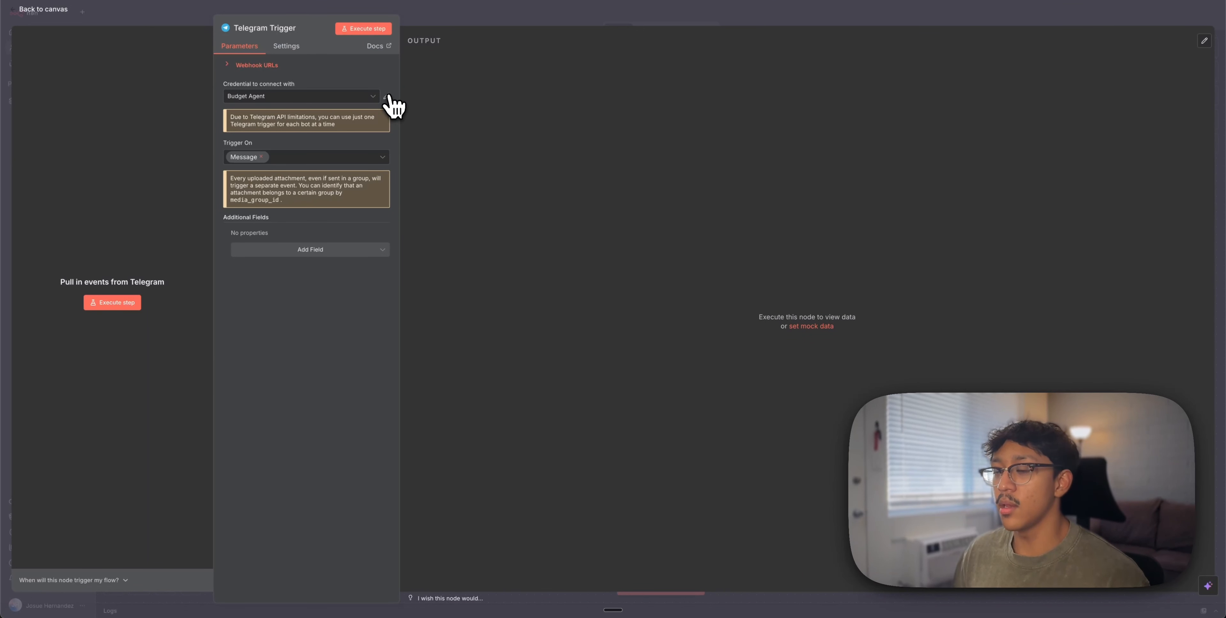
Start a new Telegram credential from the credential dropdown, ready to enter the Access Token
left_click(386, 97)
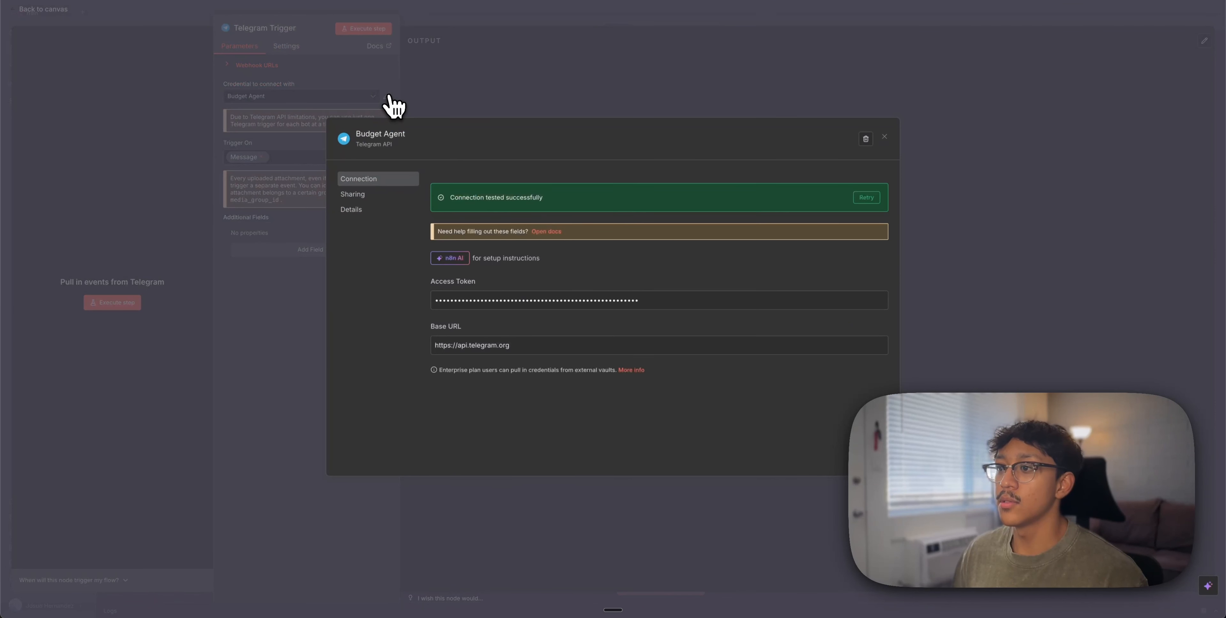
left_click(434, 102)
left_click(350, 100)
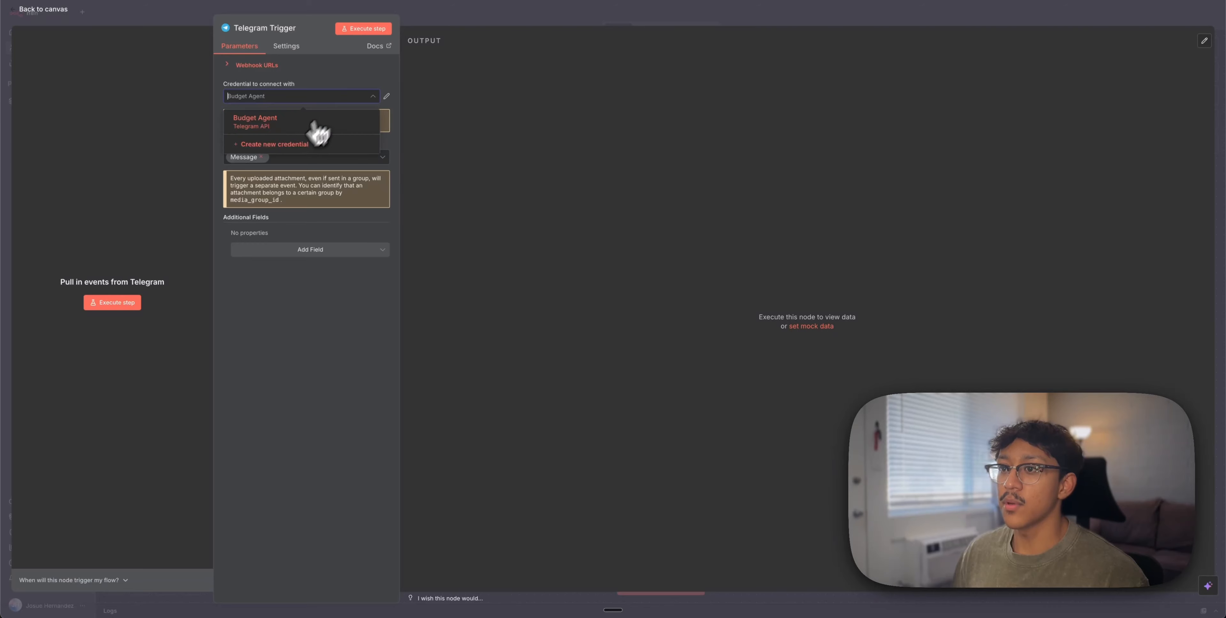
left_click(314, 163)
left_click(491, 260)
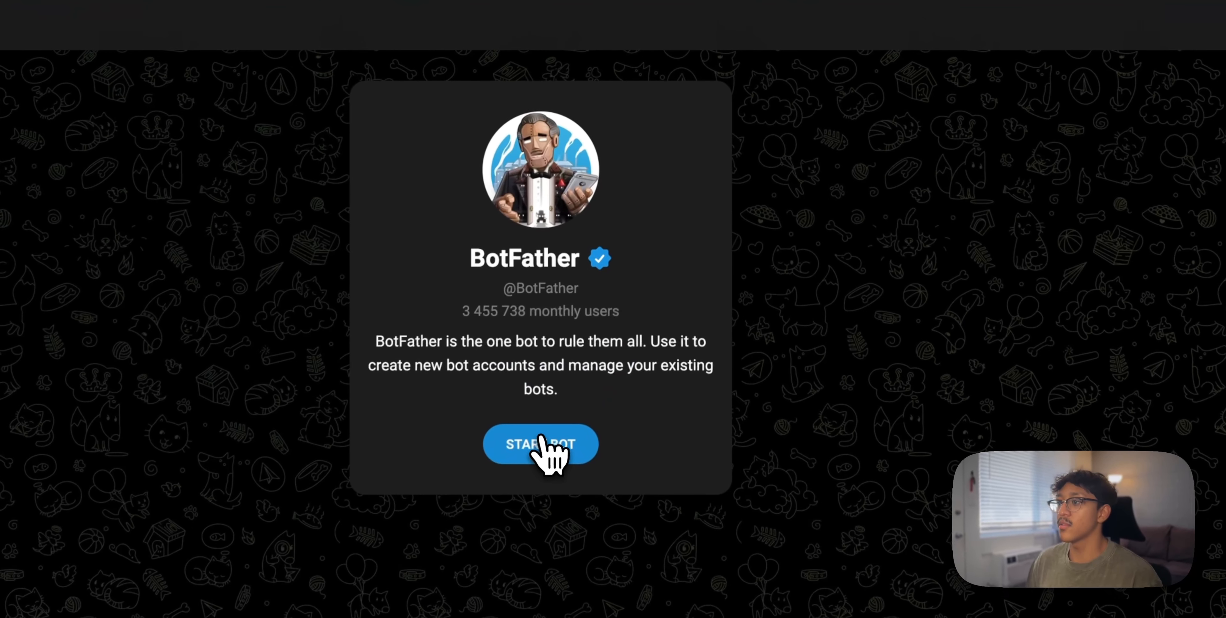
Start a chat with BotFather in Telegram and request a new bot with /newbot
left_click(609, 223)
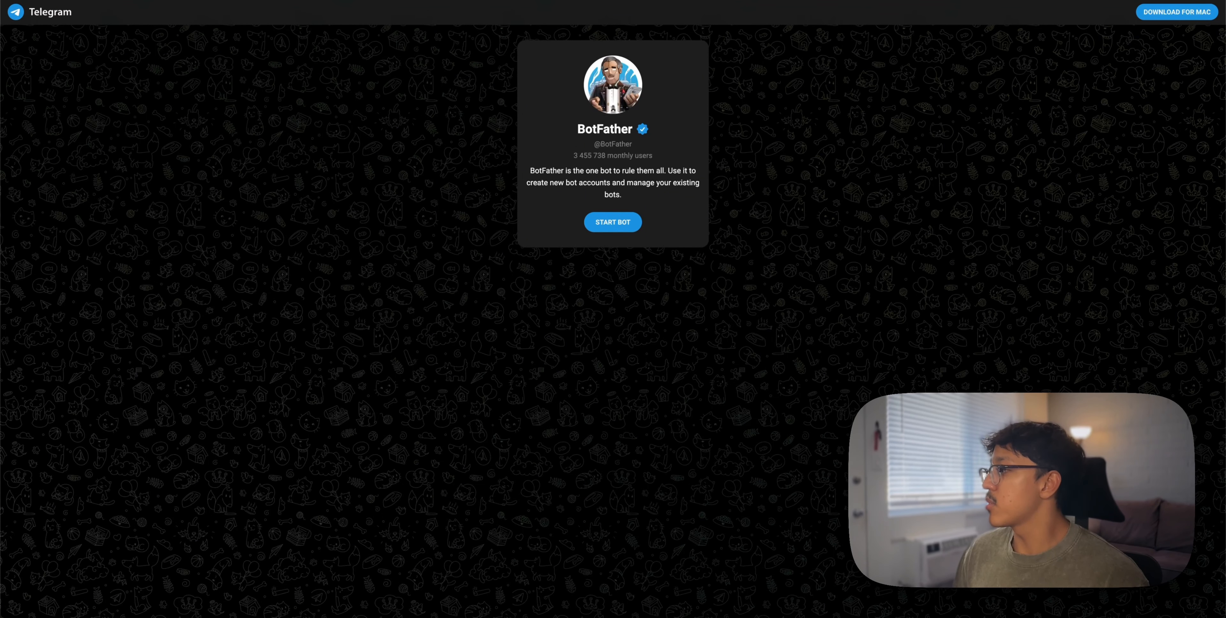
left_click_drag(1225, 5, 523, 37)
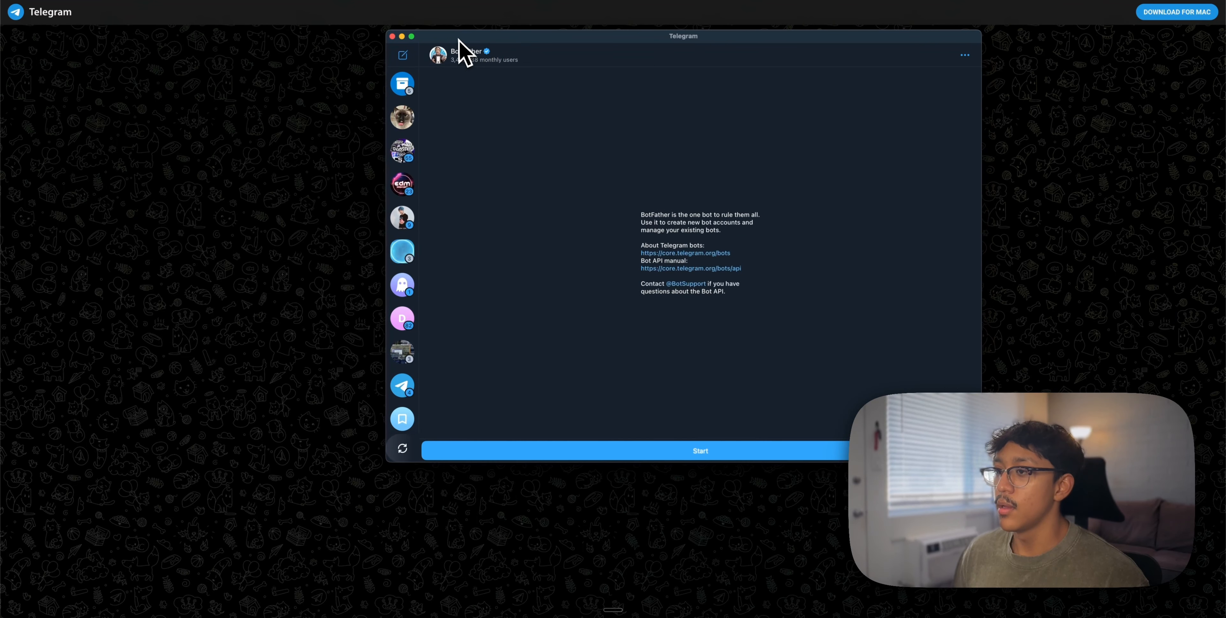
left_click(701, 452)
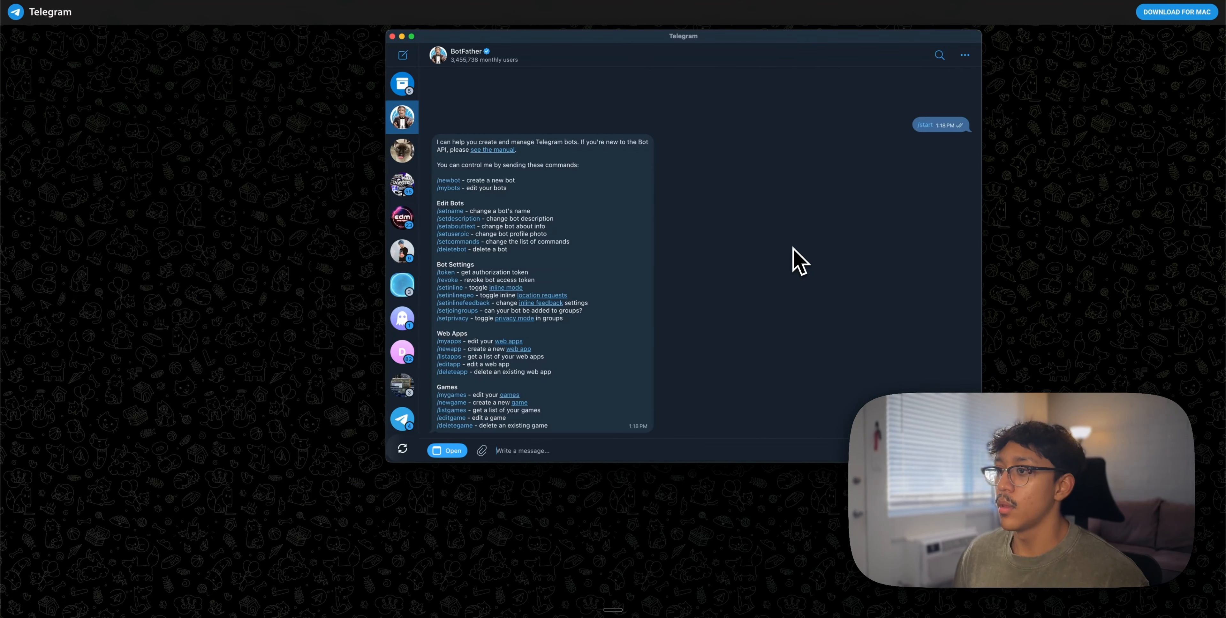
left_click(452, 182)
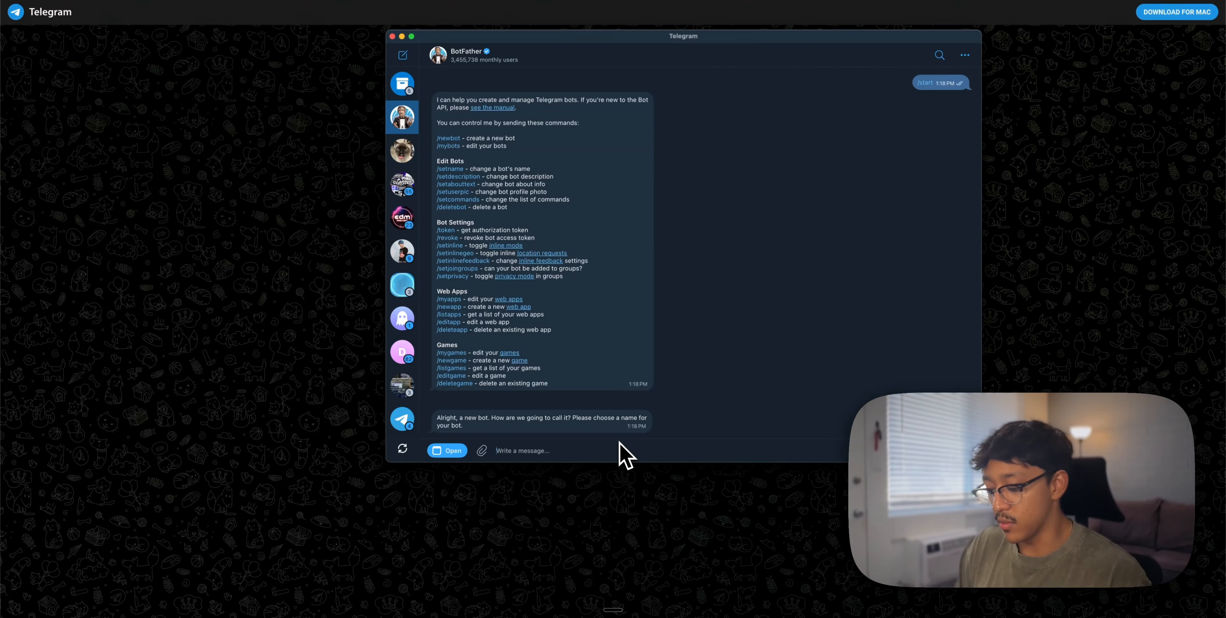
Name the bot 'budget agent 123' with username buget_agent_bot and copy its API token
type("budget")
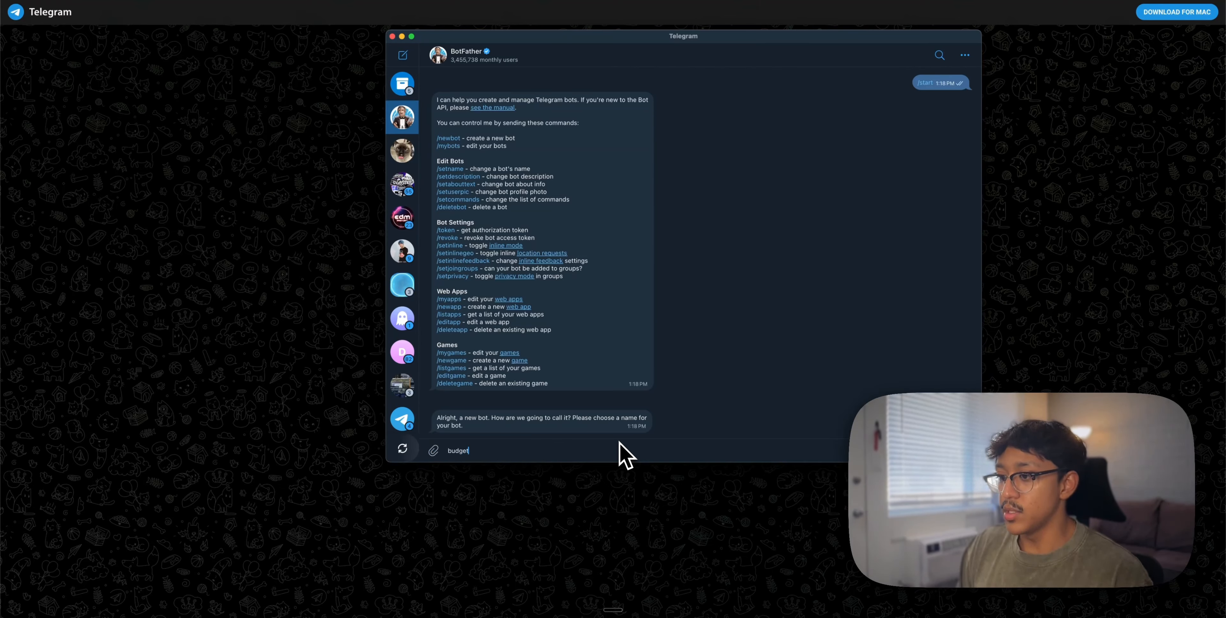
type(" agent 123")
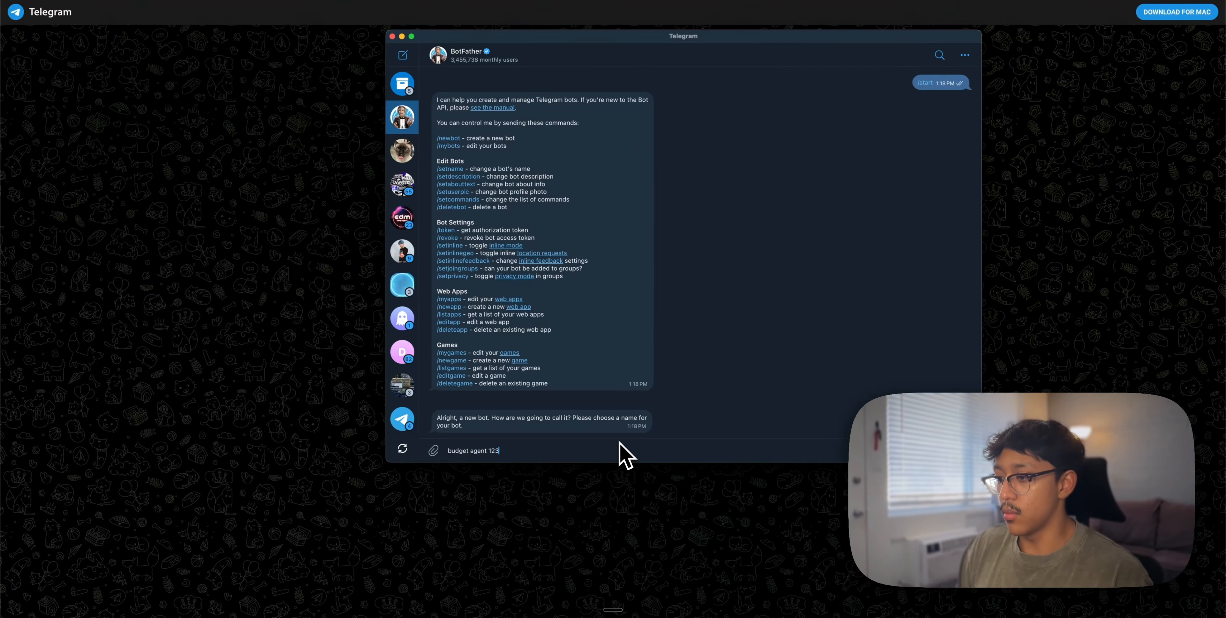
key("Return")
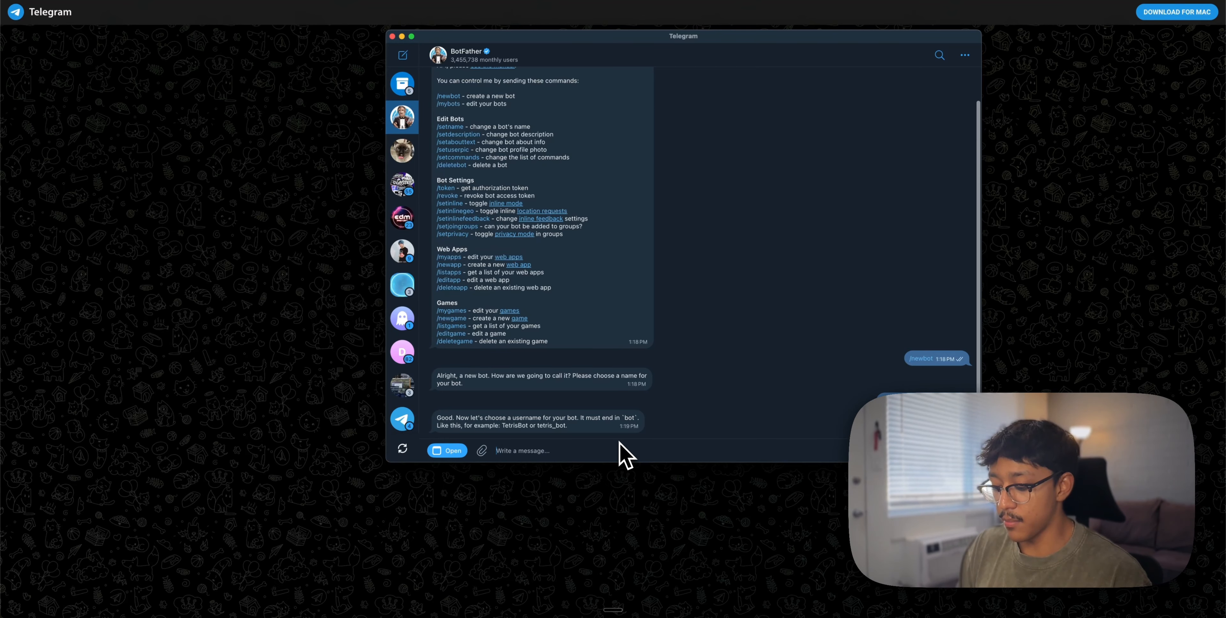
type("buget")
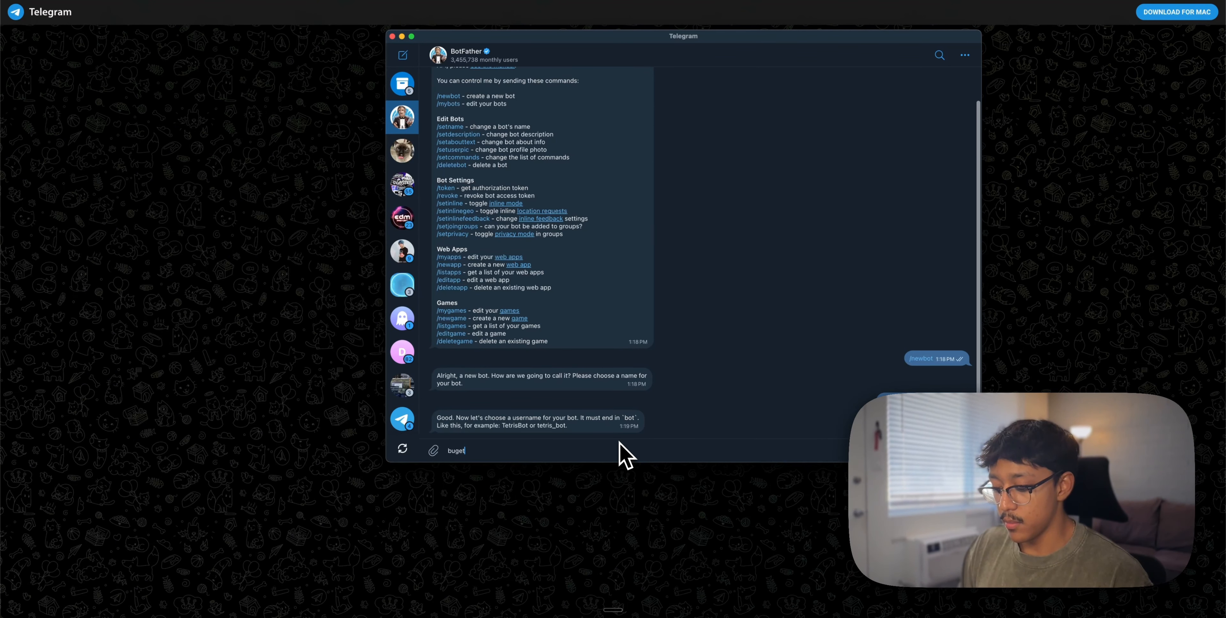
type("_agent_bot")
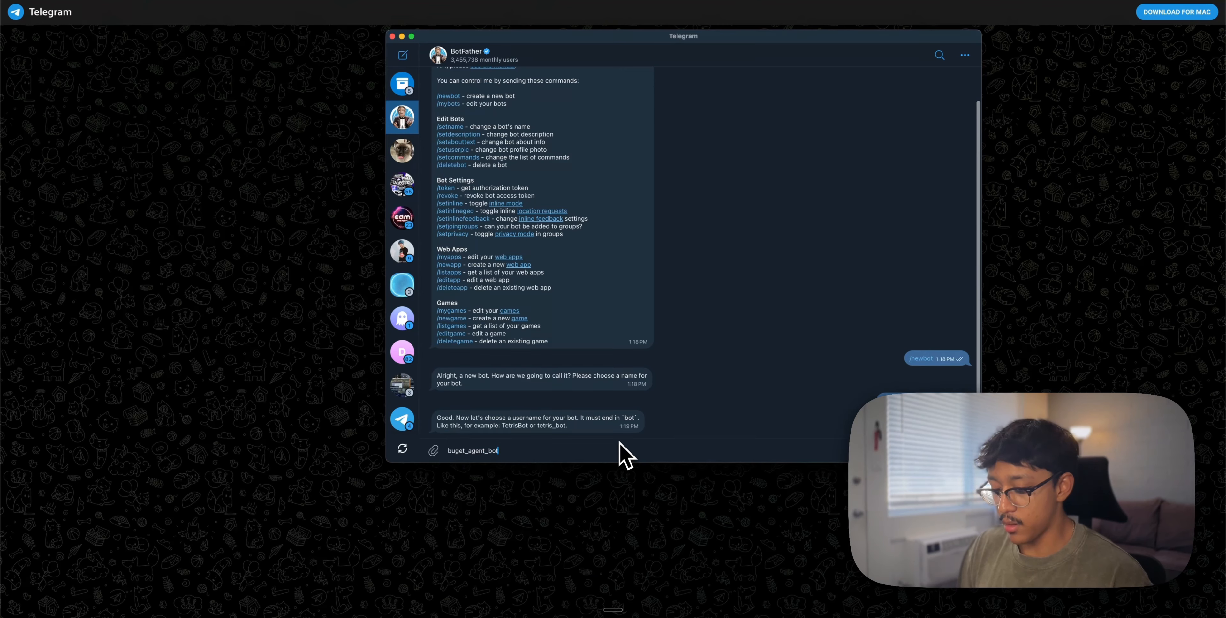
key("Return")
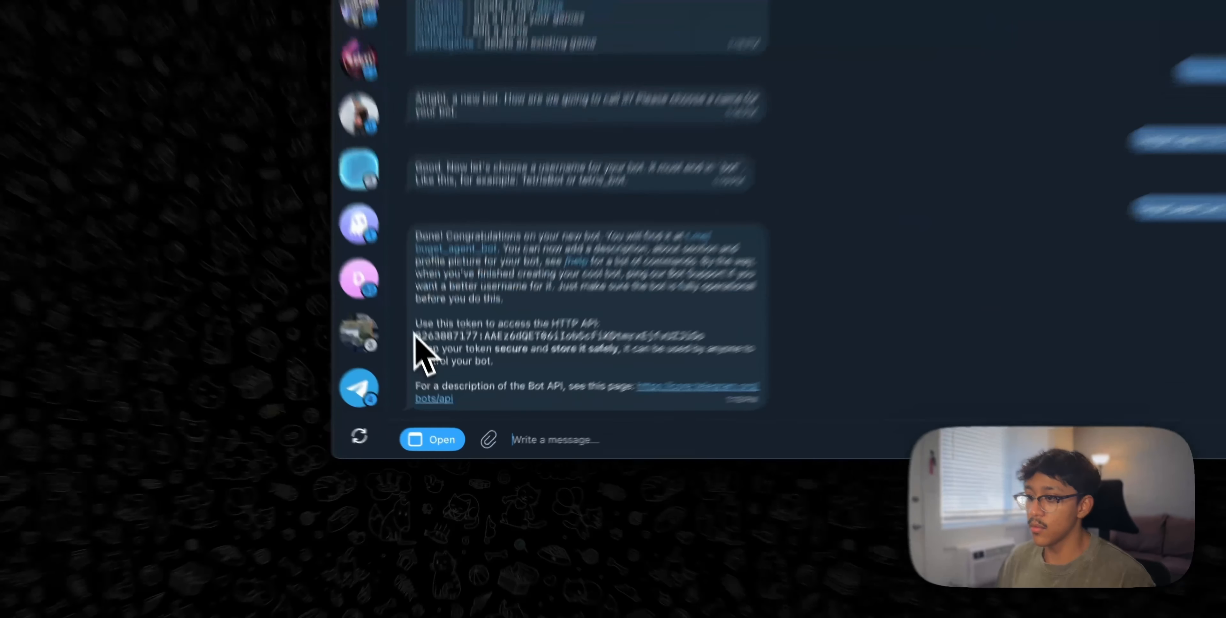
left_click_drag(437, 387, 648, 390)
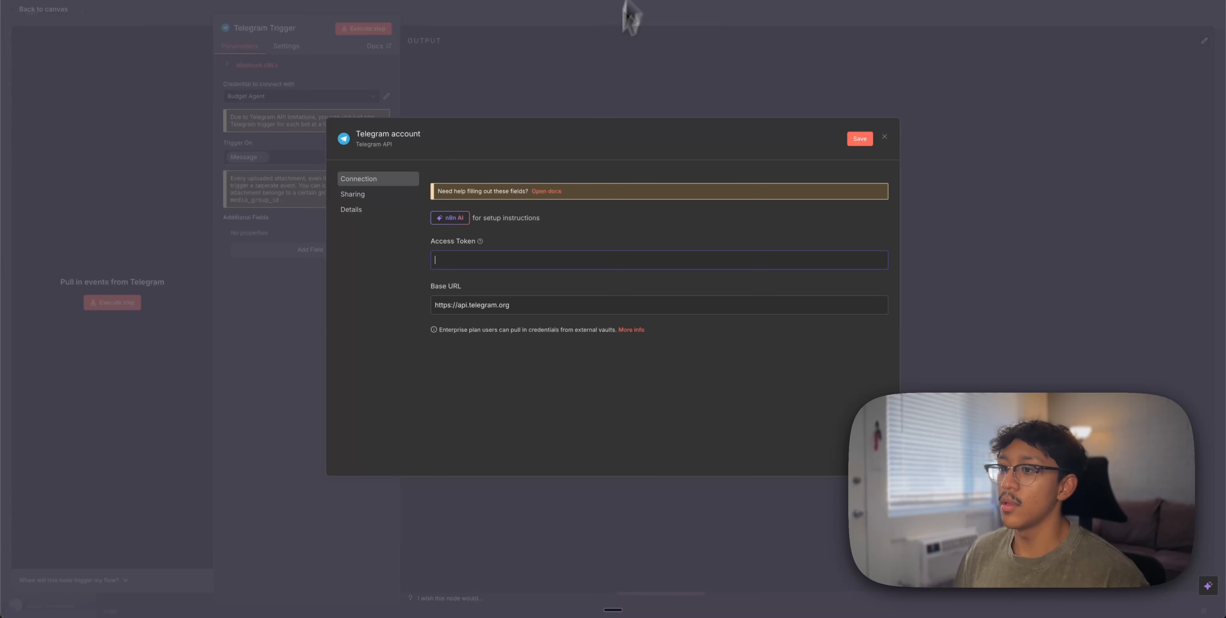
Paste the bot token into the Telegram credential's Access Token field and save it
left_click(463, 260)
key("ctrl+v")
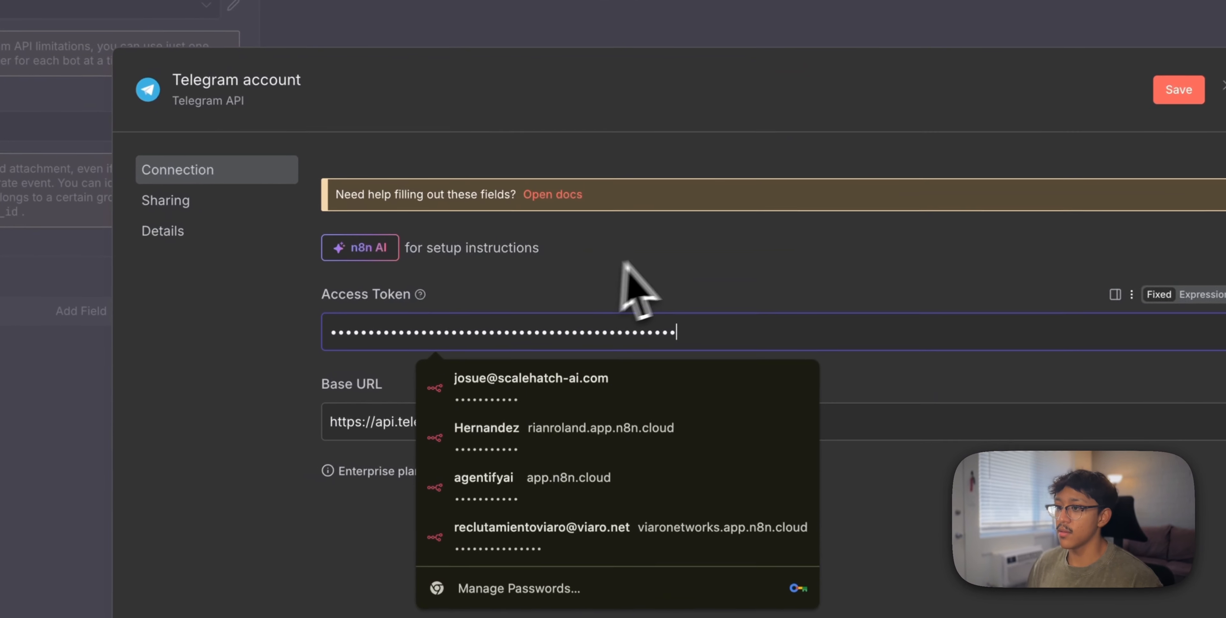
left_click(654, 255)
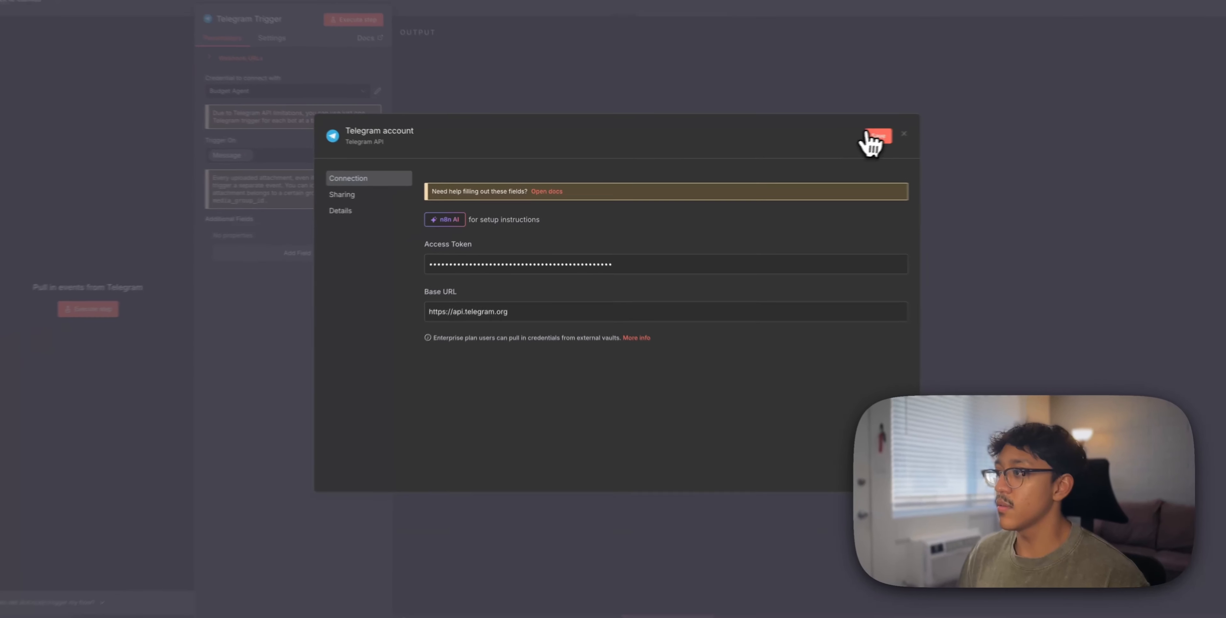
left_click(1180, 90)
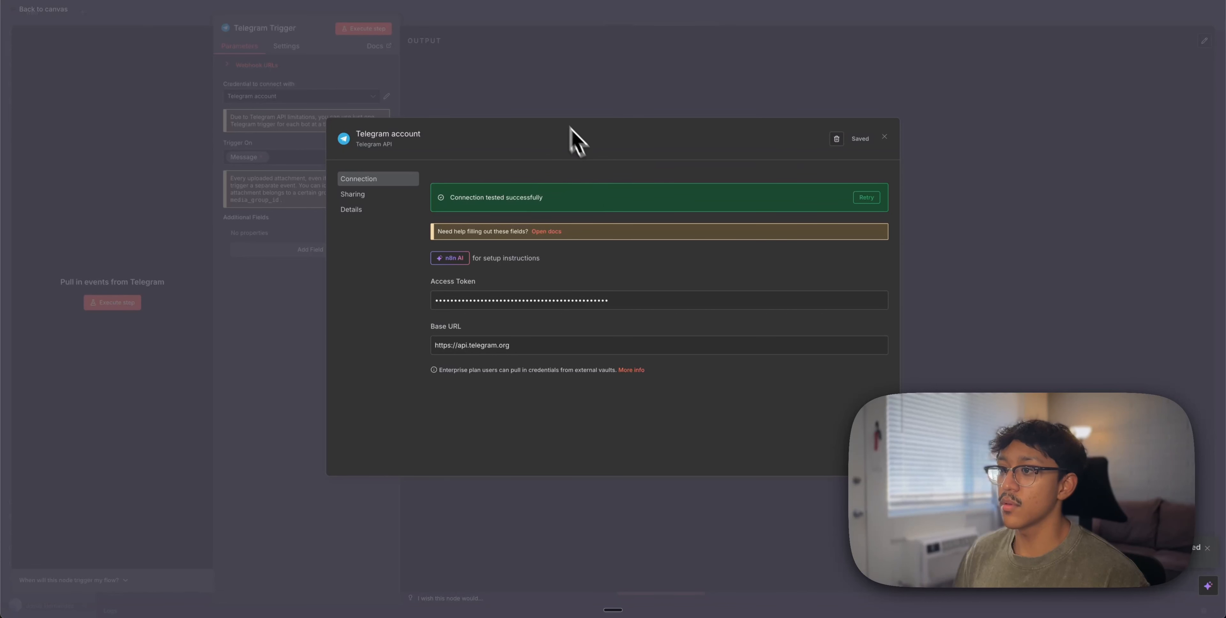
left_click(578, 105)
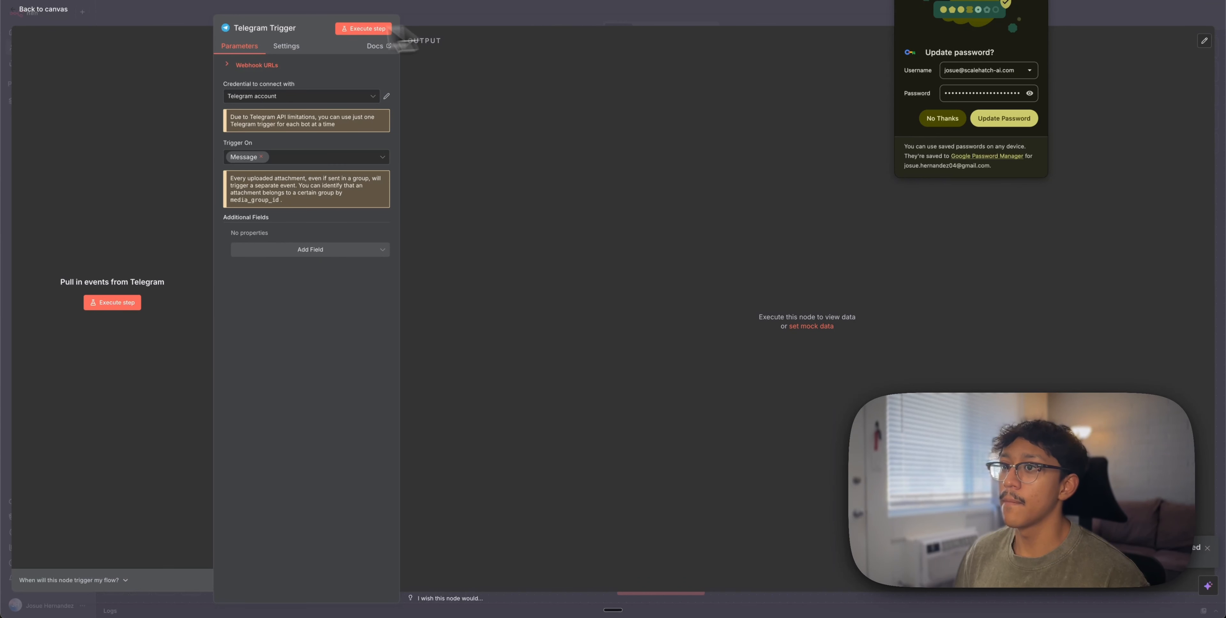
Rename the Telegram trigger node to 'Busget Agent Tutorial'
left_click(285, 29)
type("Busget Agent")
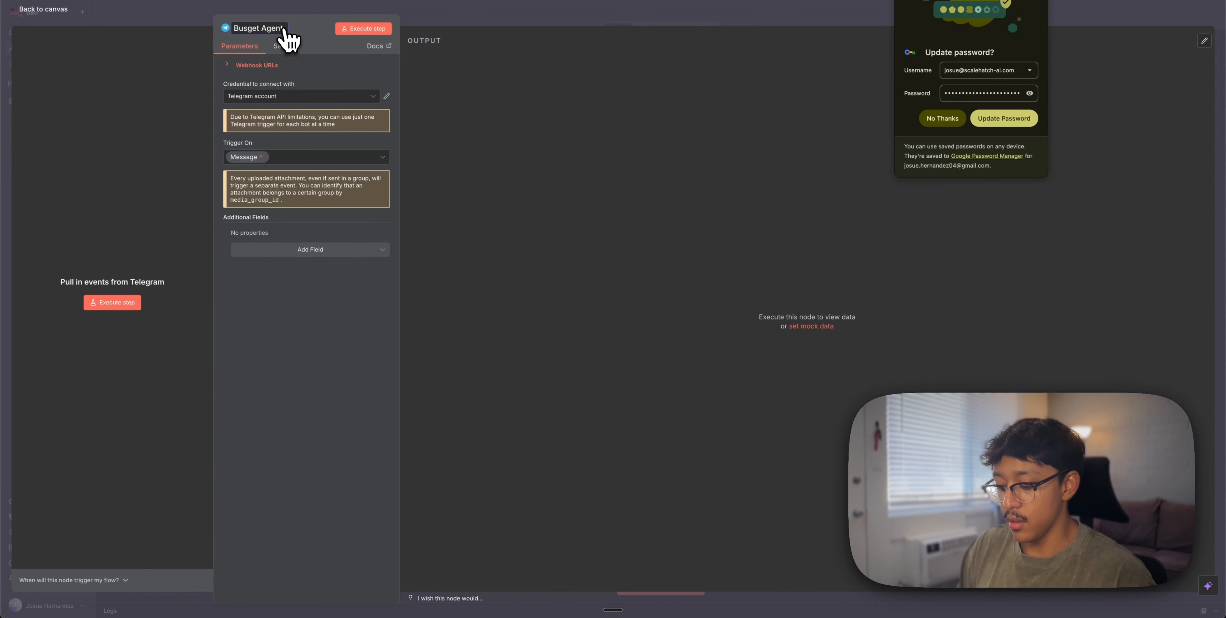
type(" Tutorial")
key("super+Tab")
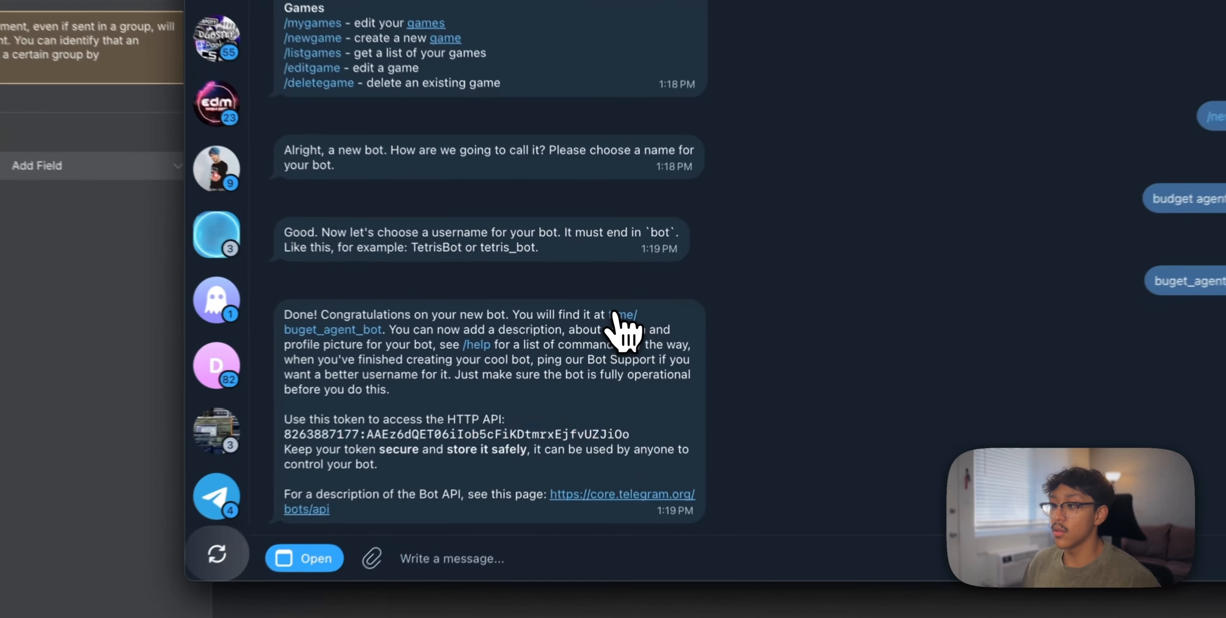
Open the buget_agent_bot chat, start the bot, check its Info page, then return to n8n
left_click(612, 327)
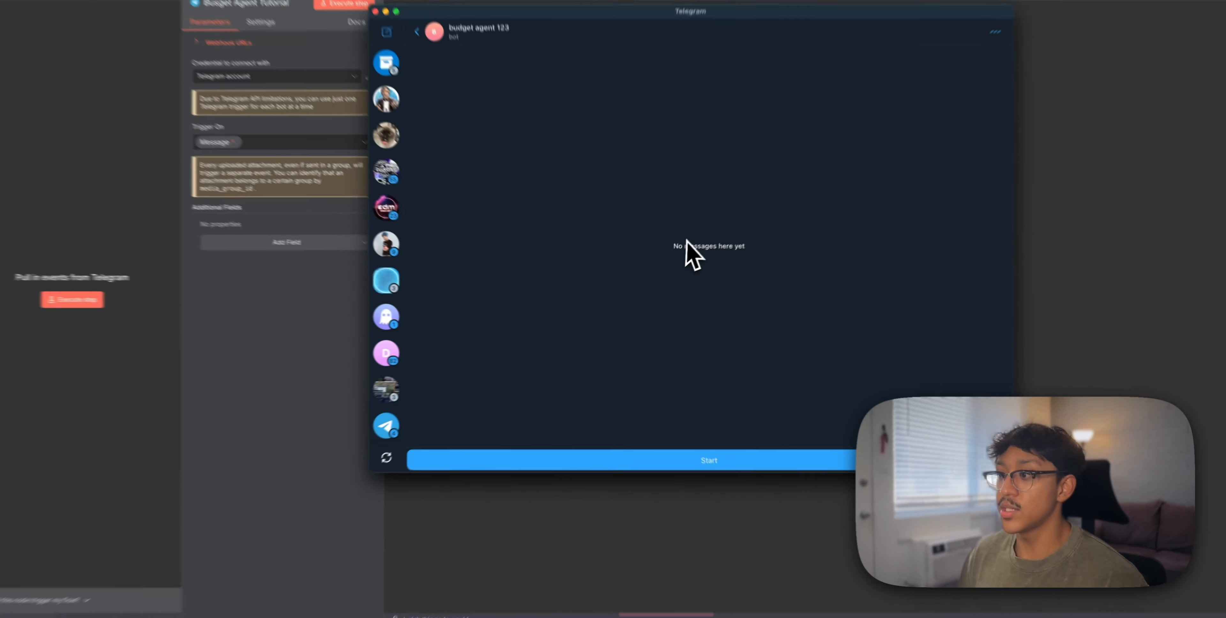
left_click(666, 447)
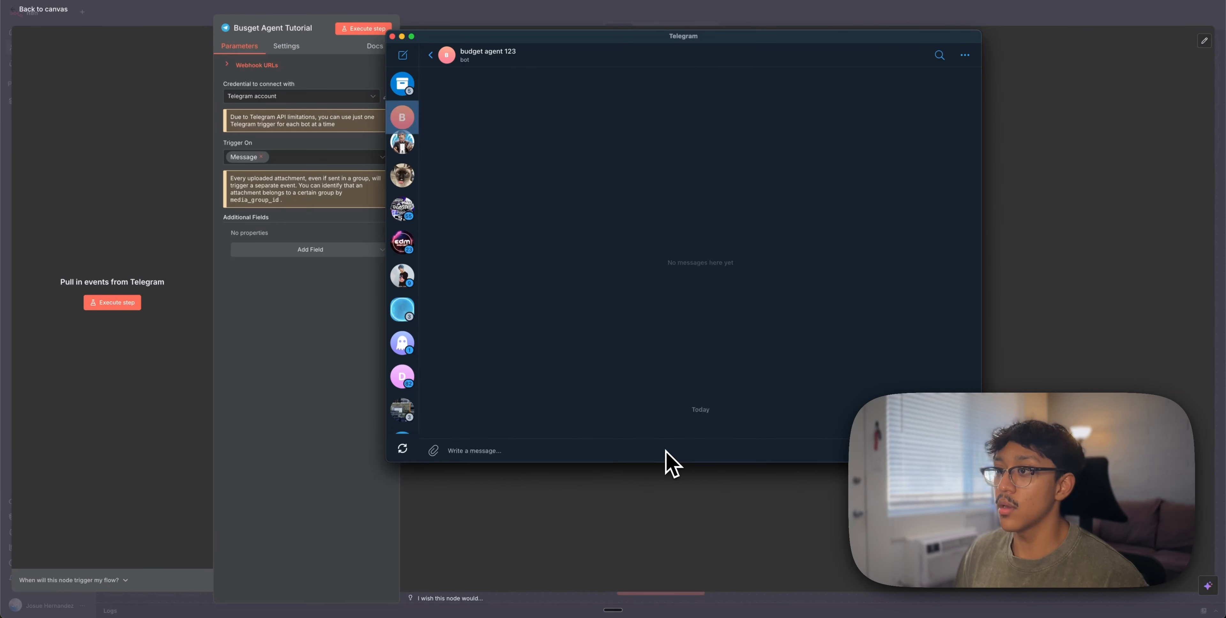
left_click(452, 56)
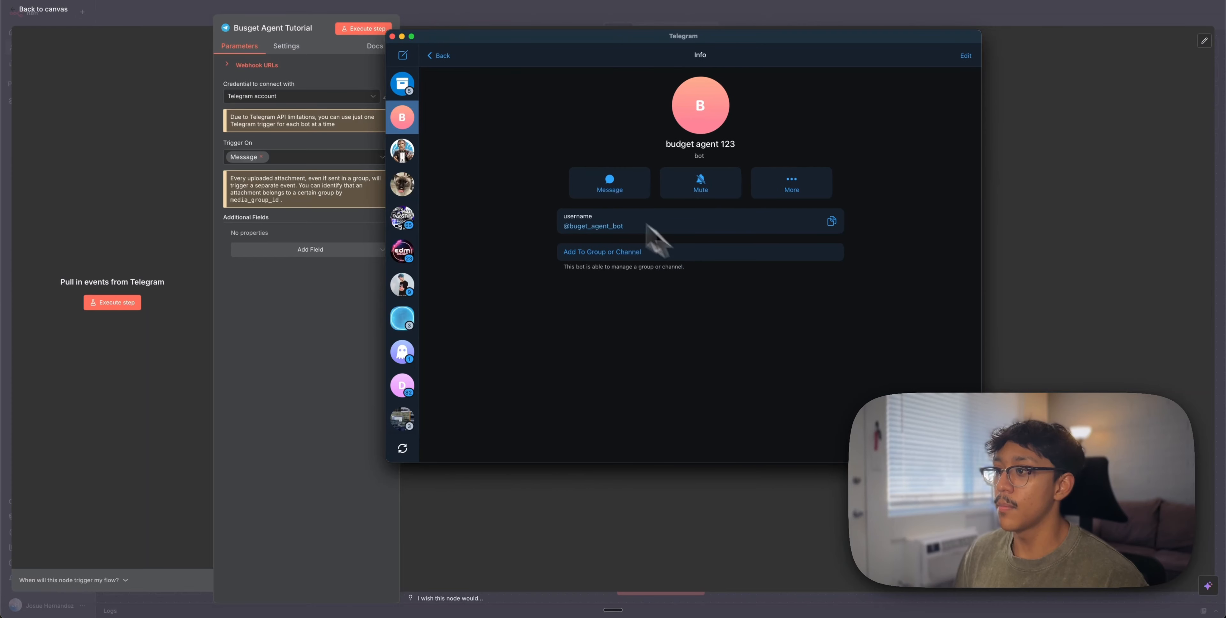
left_click(445, 57)
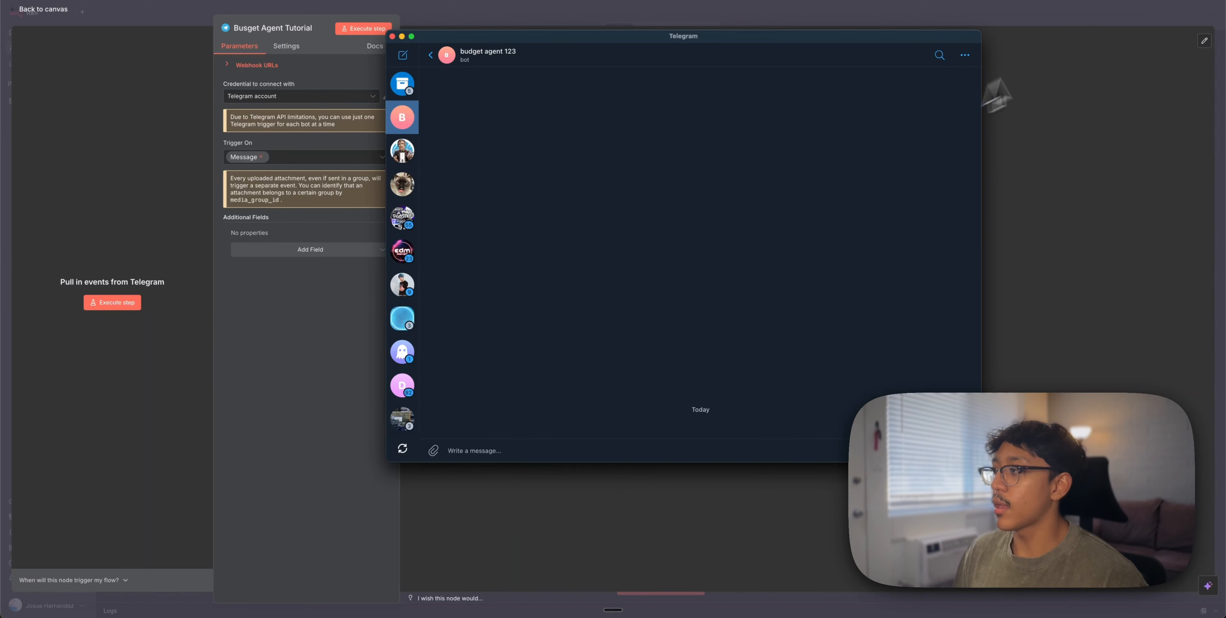
left_click(1064, 33)
left_click(1059, 22)
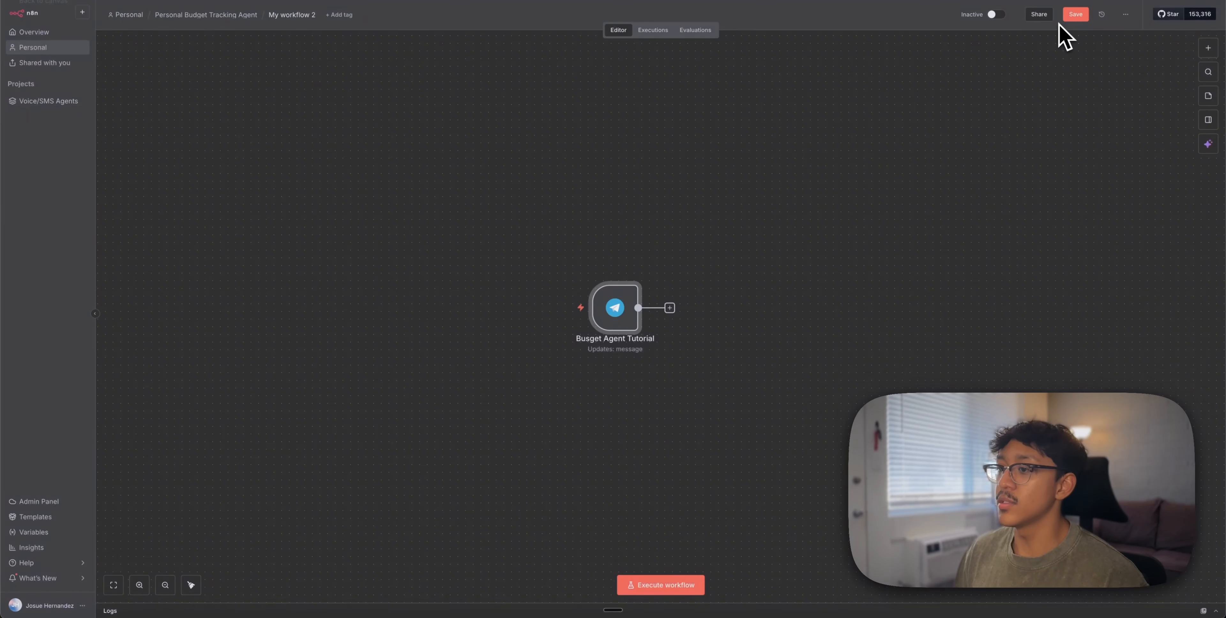
Save and run the workflow, send a Telegram test message, and inspect the trigger's captured 'hi' output
left_click(1073, 15)
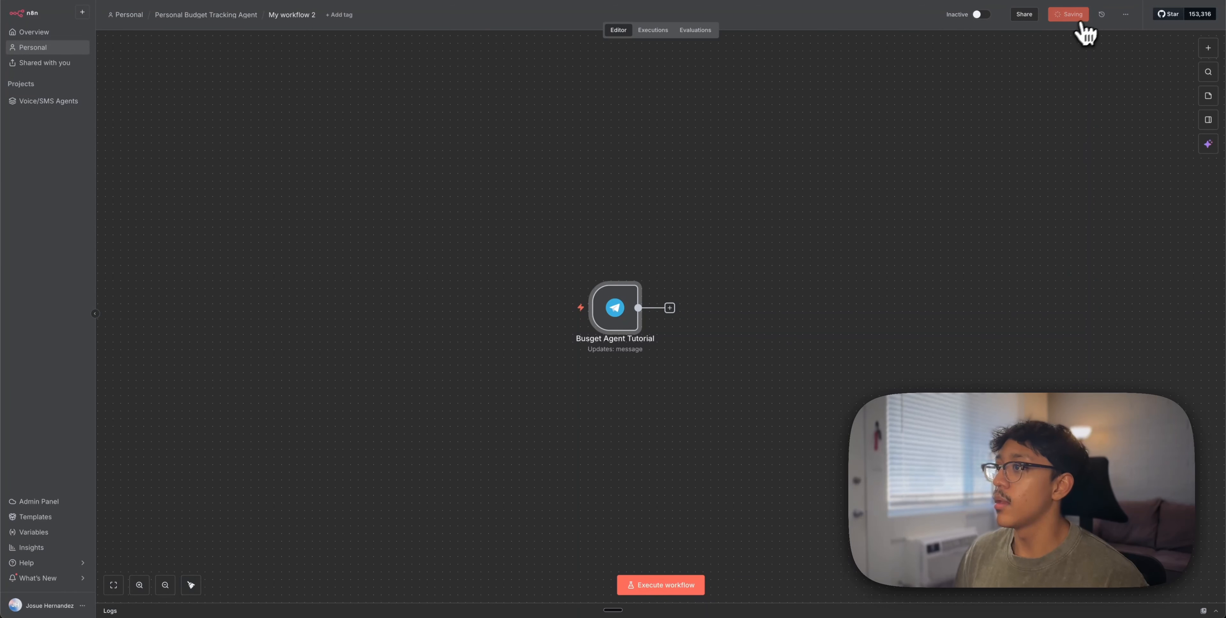
left_click(651, 587)
left_click(571, 311)
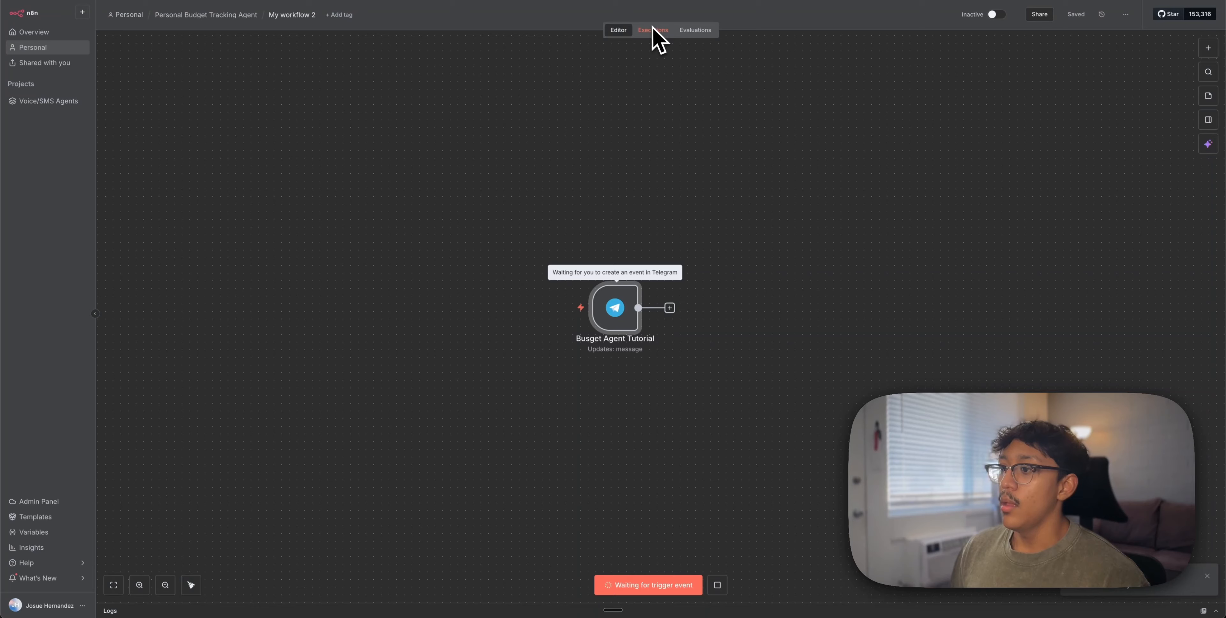
key("super+Tab")
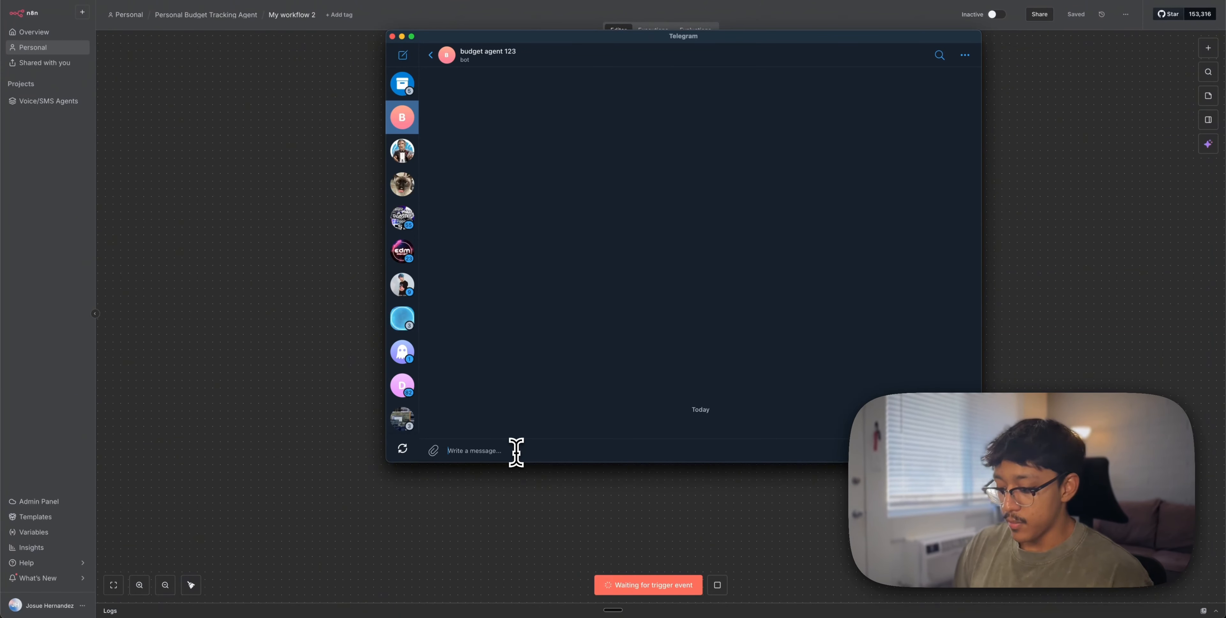
key("super+Tab")
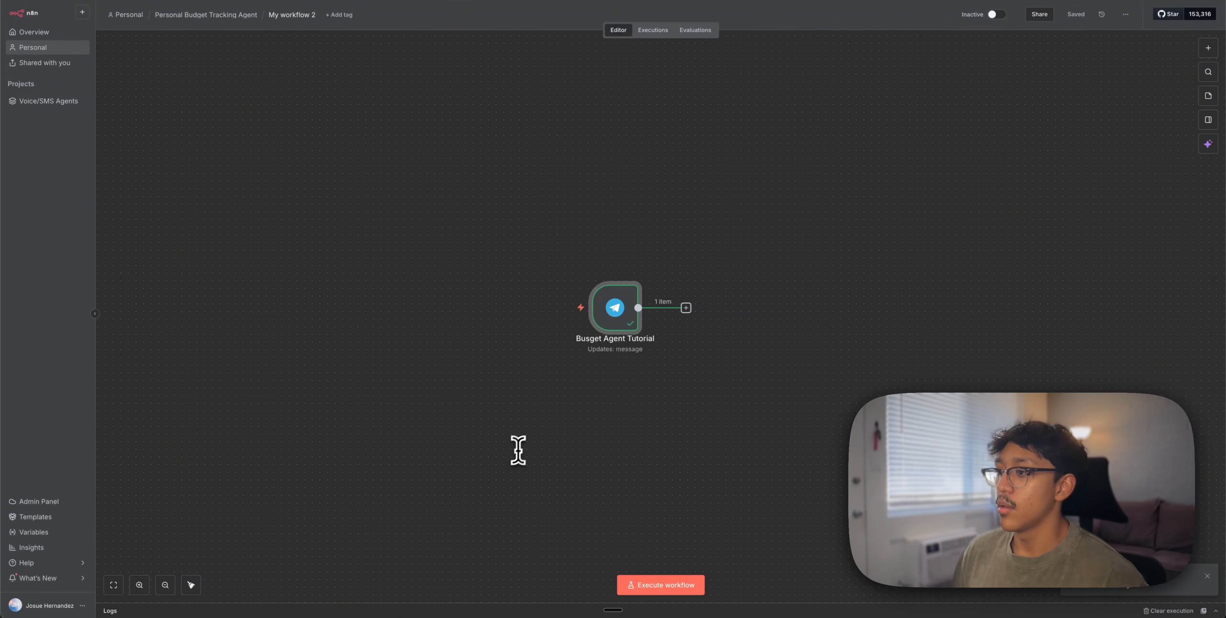
scroll(630, 351, "up", 2)
double_click(616, 243)
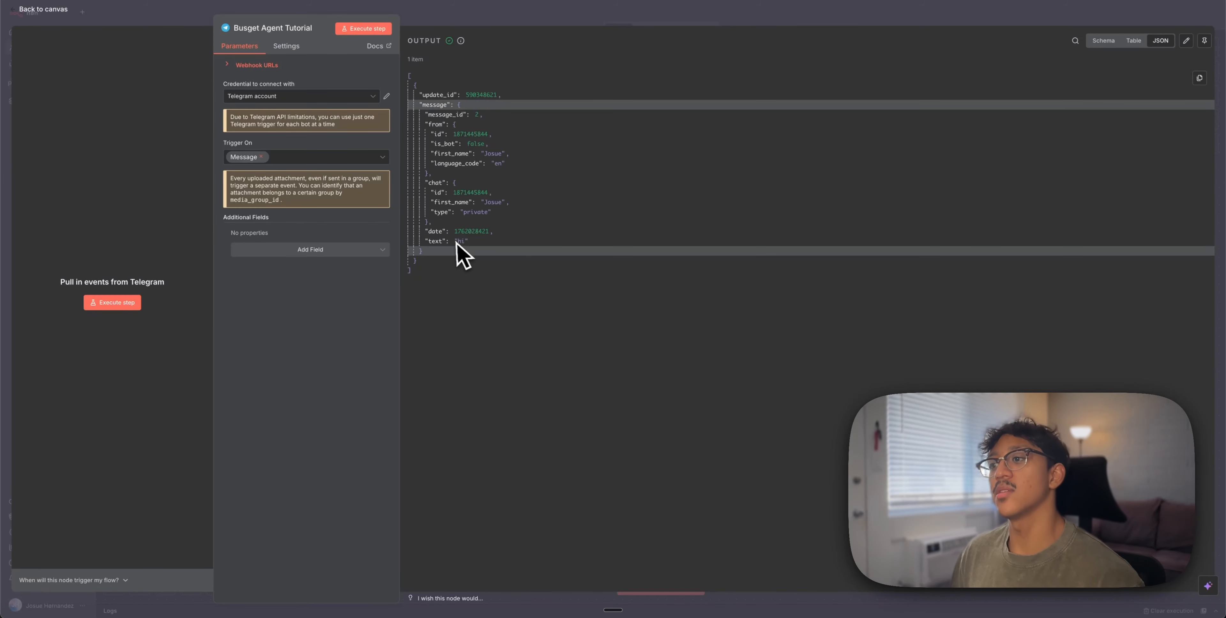
left_click_drag(455, 242, 485, 247)
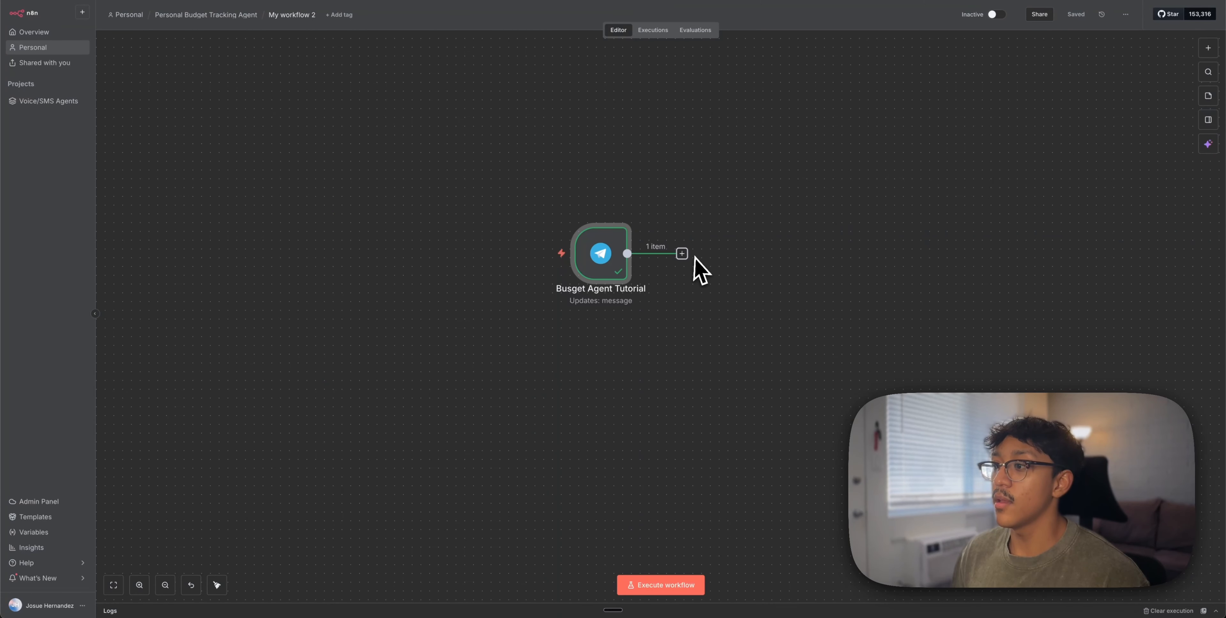
Add an If node after the Telegram trigger and save the workflow
left_click(682, 254)
type("if")
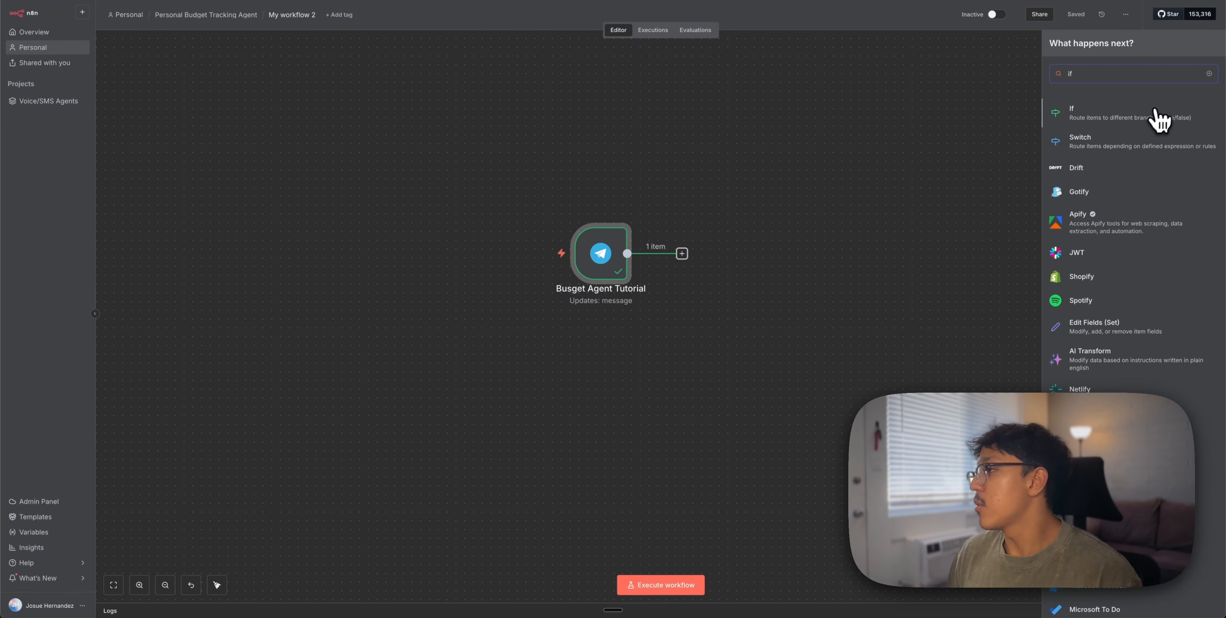
left_click(1146, 115)
left_click(3, 309)
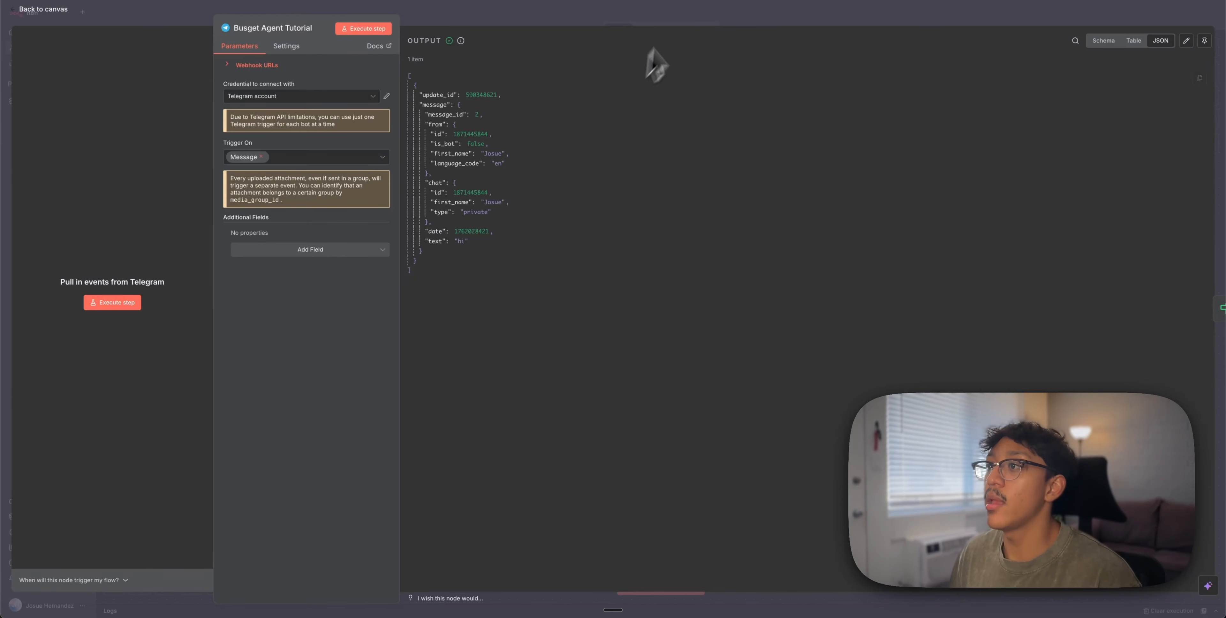
left_click(691, 21)
left_click(1077, 15)
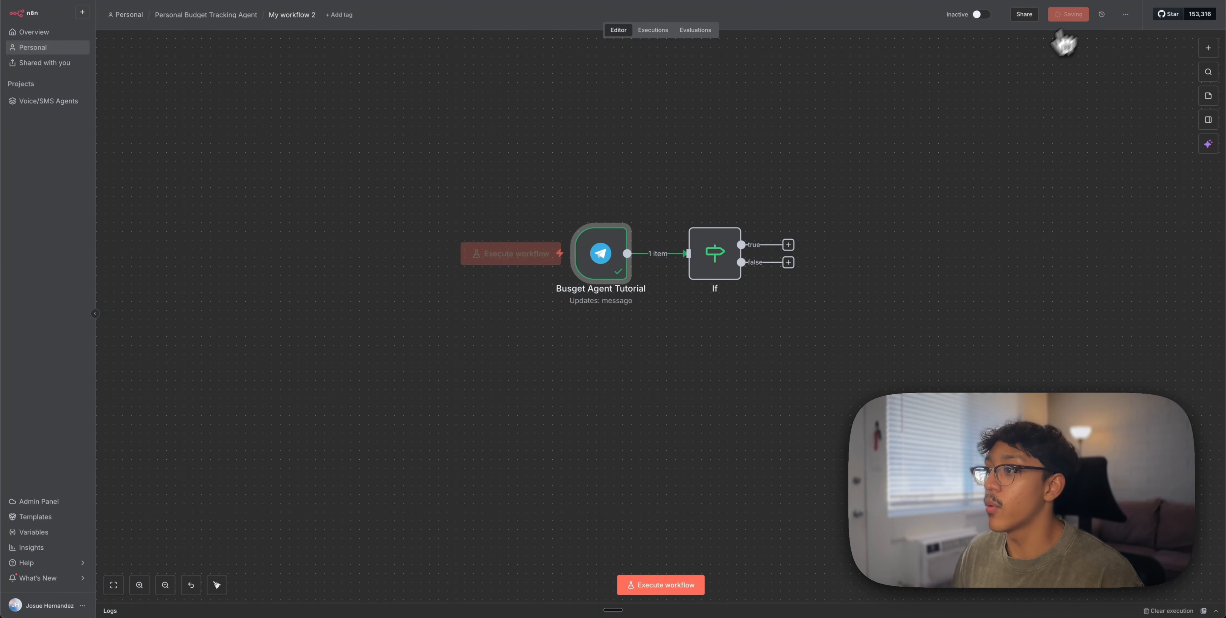
Run the workflow, send the bot a voice note, and inspect its audio/ogg file data
left_click(667, 254)
left_click(505, 255)
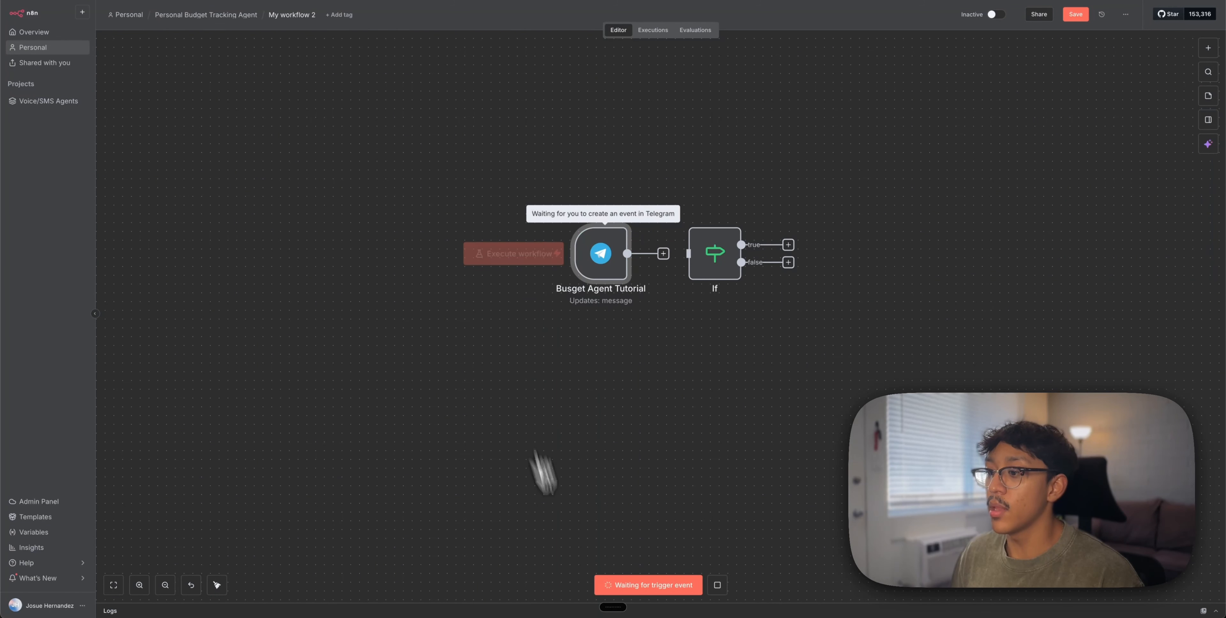
mouse_move(619, 615)
left_click(895, 604)
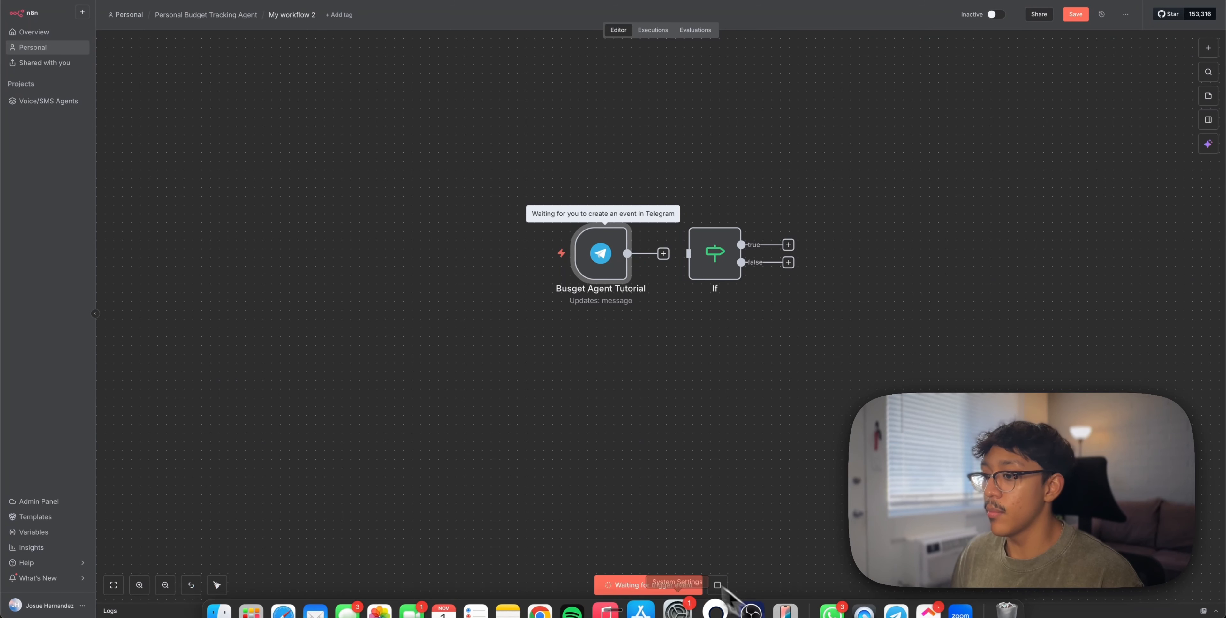
left_click(965, 450)
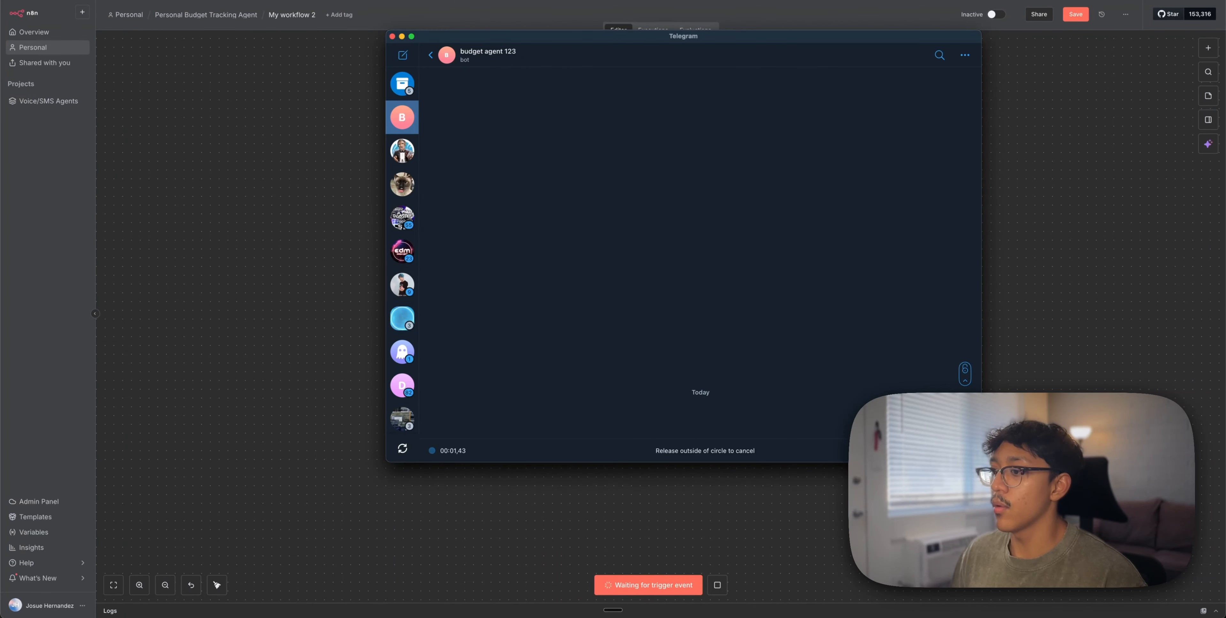
left_click(1060, 266)
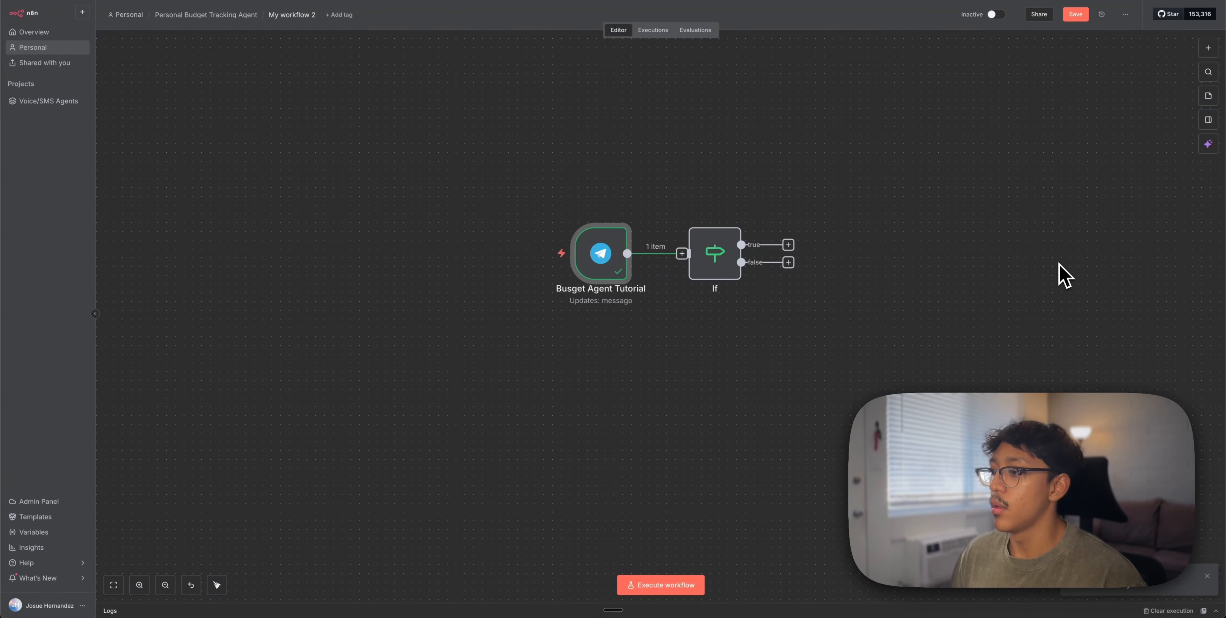
double_click(594, 262)
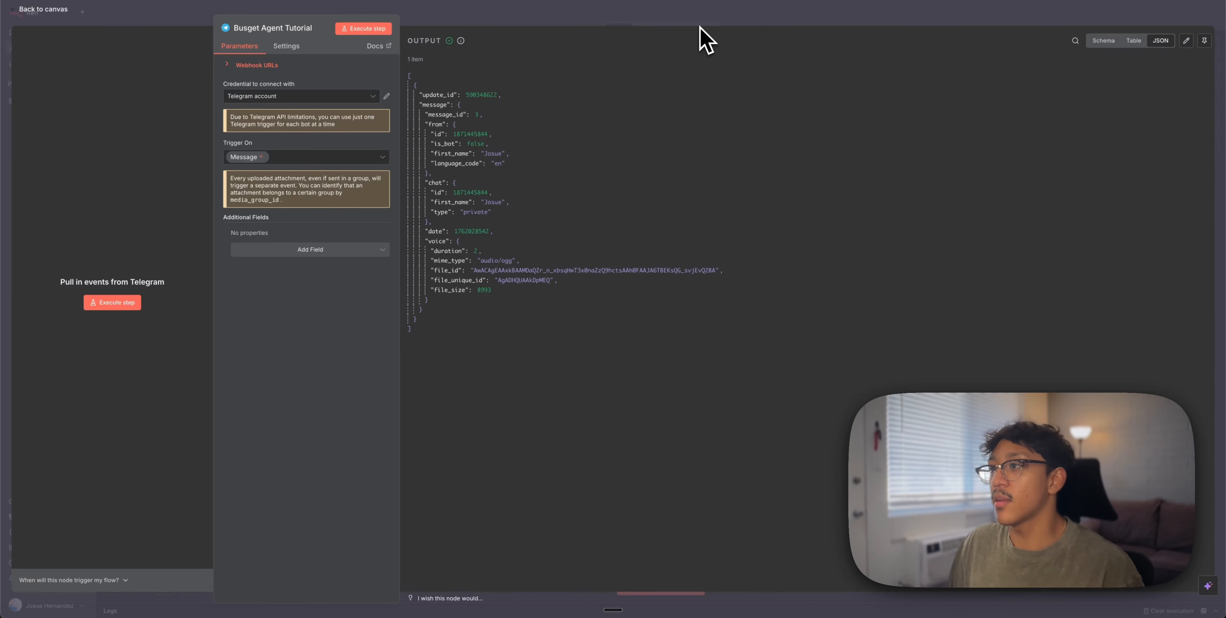
Make the If node's single condition check that the voice mime_type equals audio/ogg
left_click(707, 22)
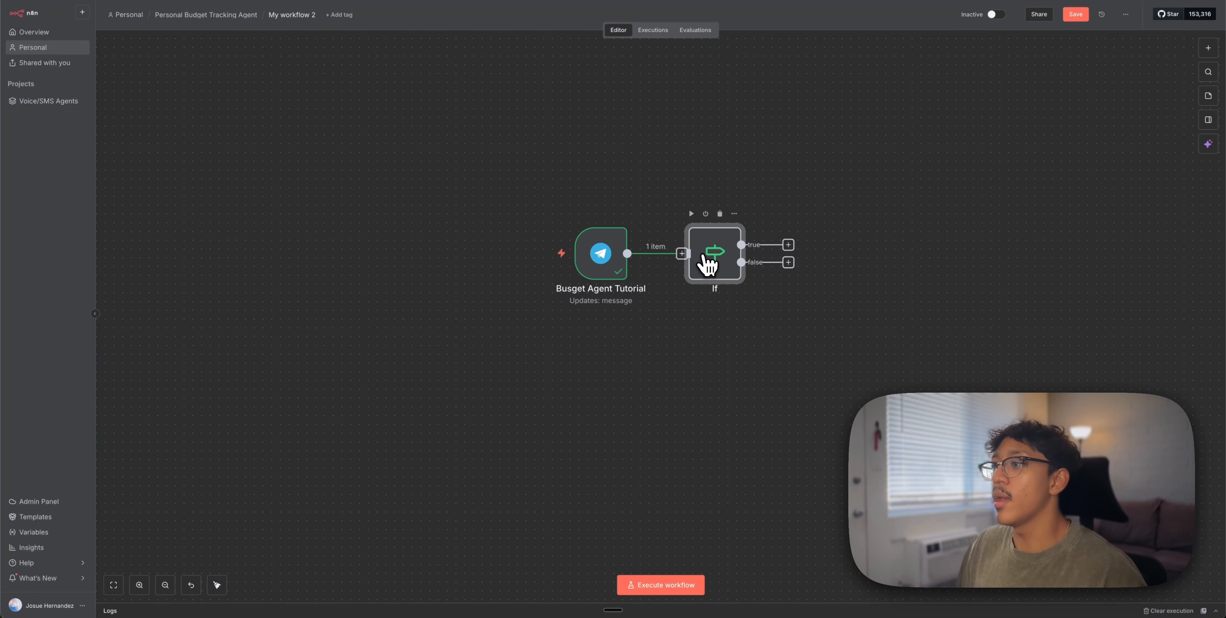
double_click(703, 255)
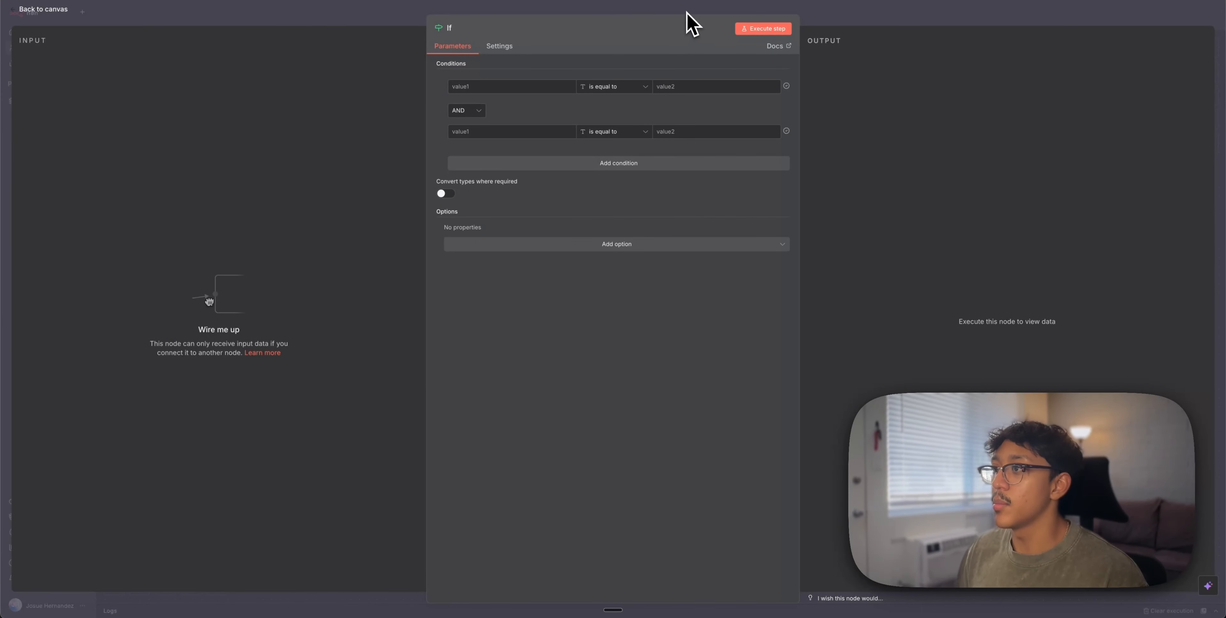
left_click(687, 22)
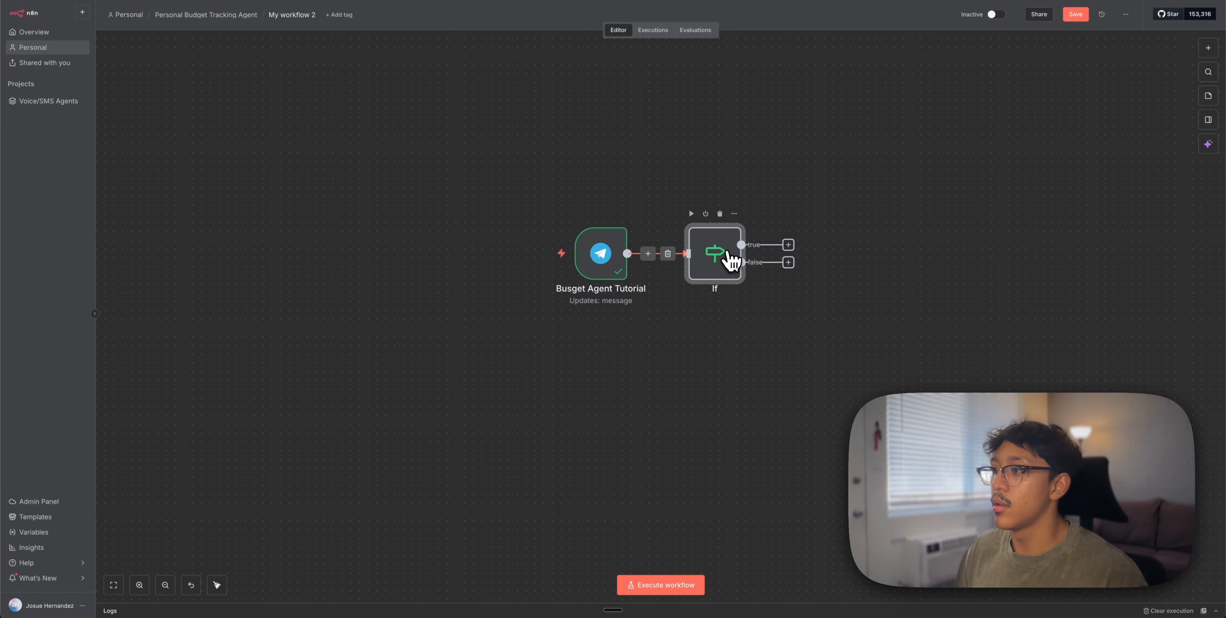
double_click(717, 266)
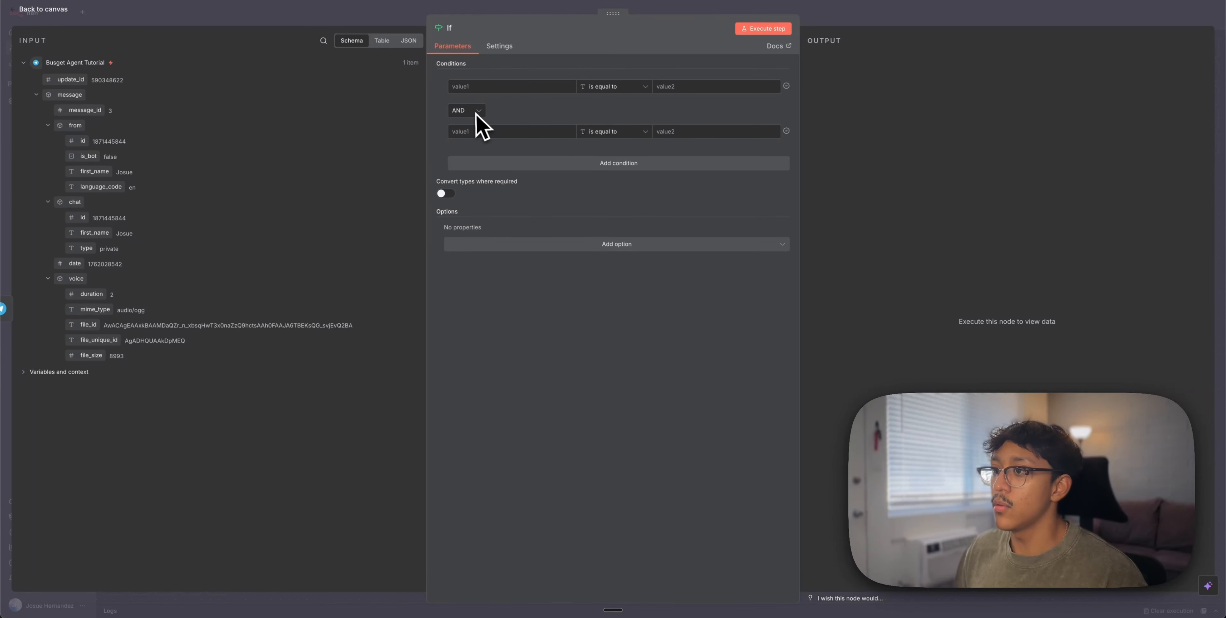
left_click(442, 136)
left_click_drag(95, 309, 507, 84)
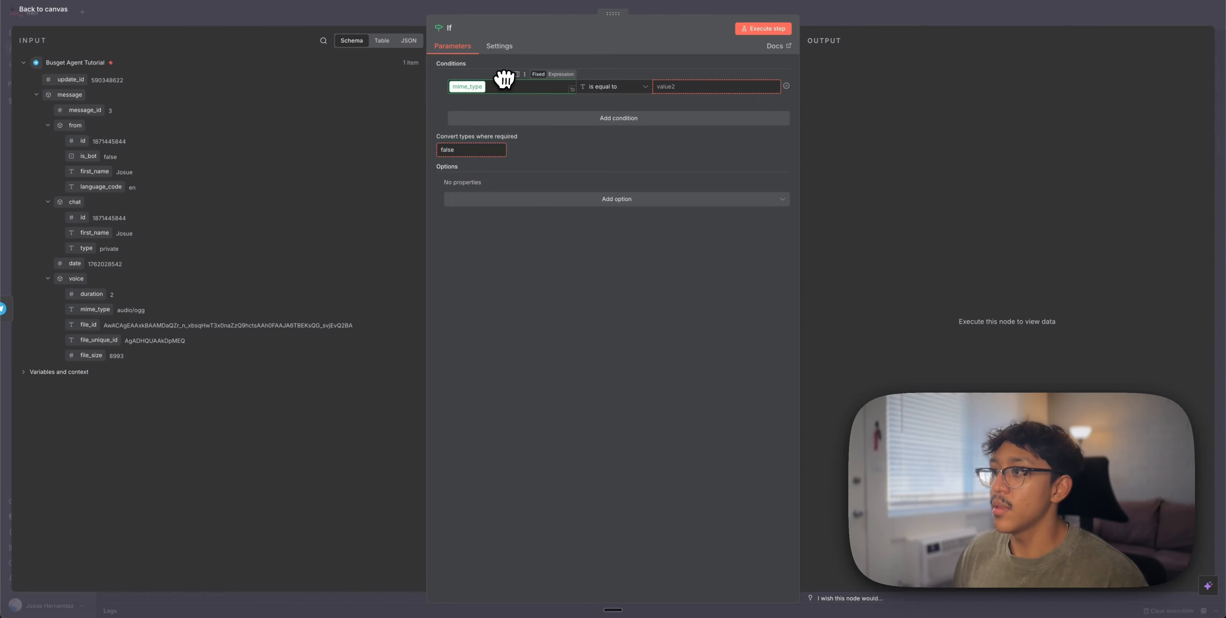
left_click(687, 87)
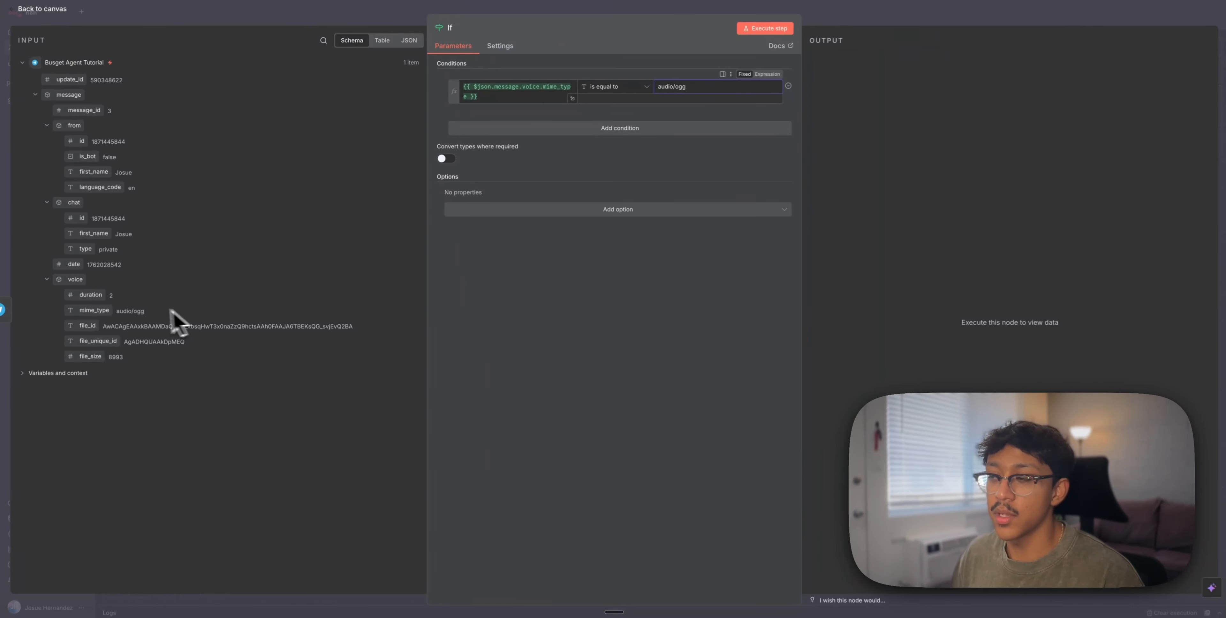
left_click(824, 20)
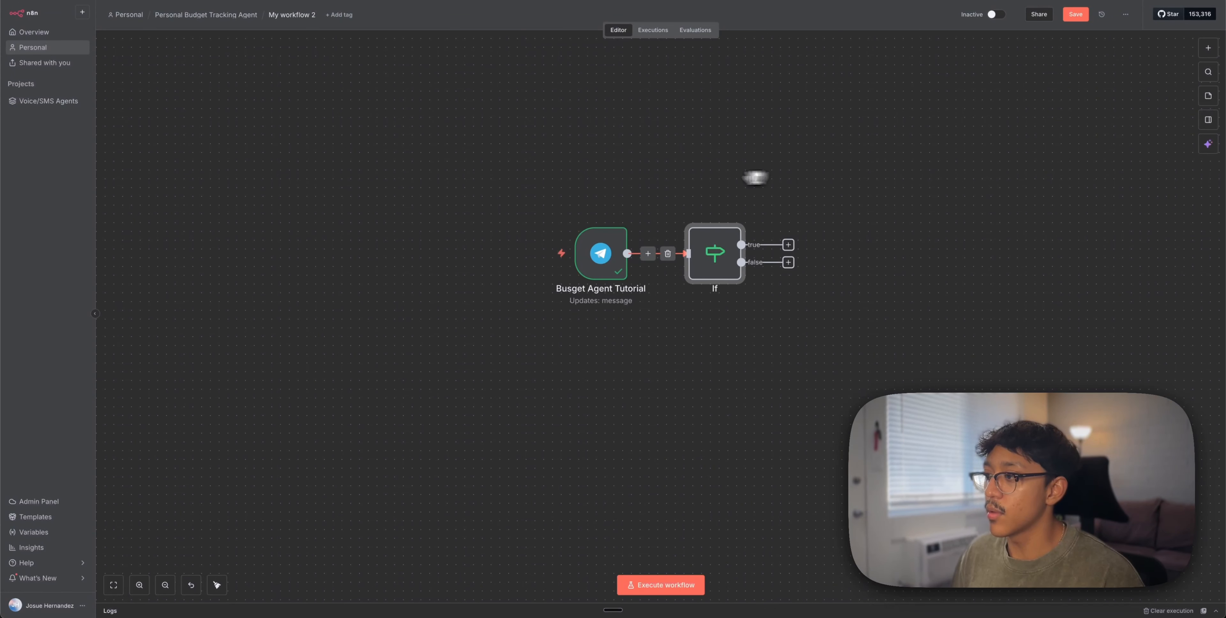
Pin the trigger's voice message data and run the workflow, sending 1 item down the true branch
scroll(690, 183, "right", 5)
double_click(443, 258)
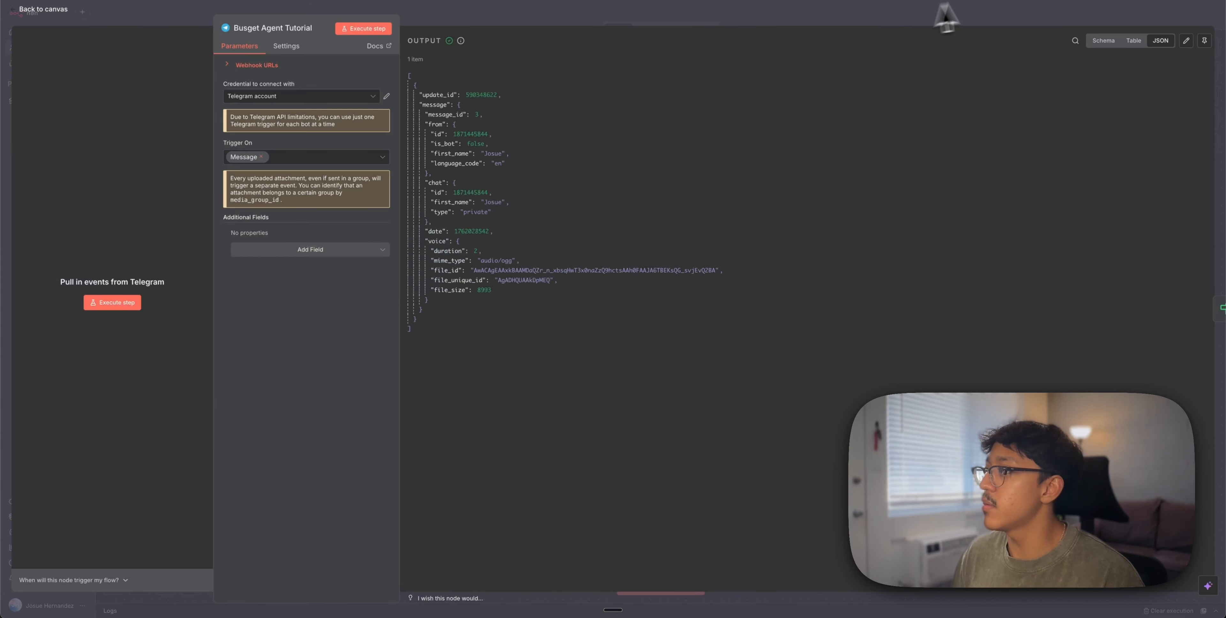
left_click(1205, 41)
left_click(1180, 20)
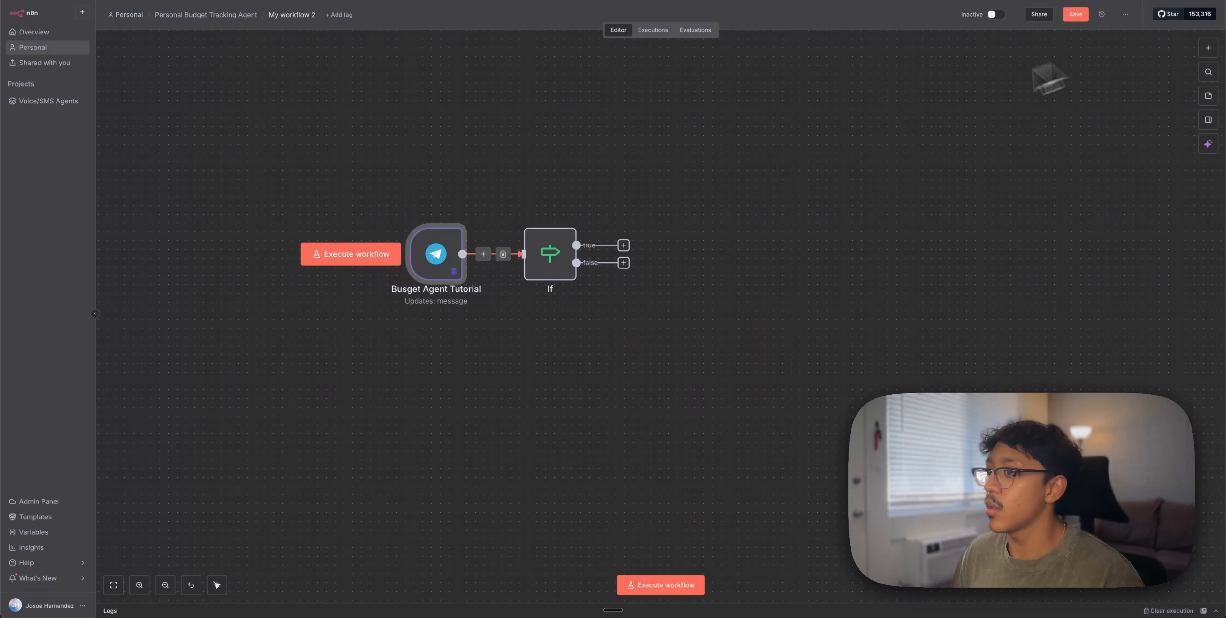
left_click(384, 252)
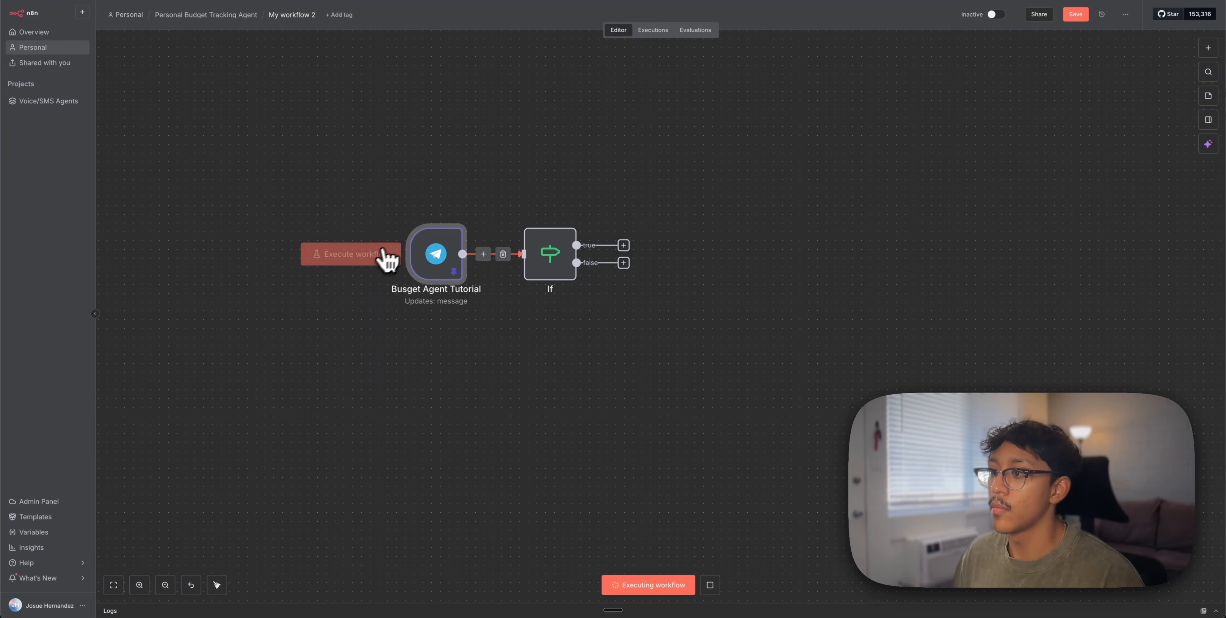
left_click(631, 245)
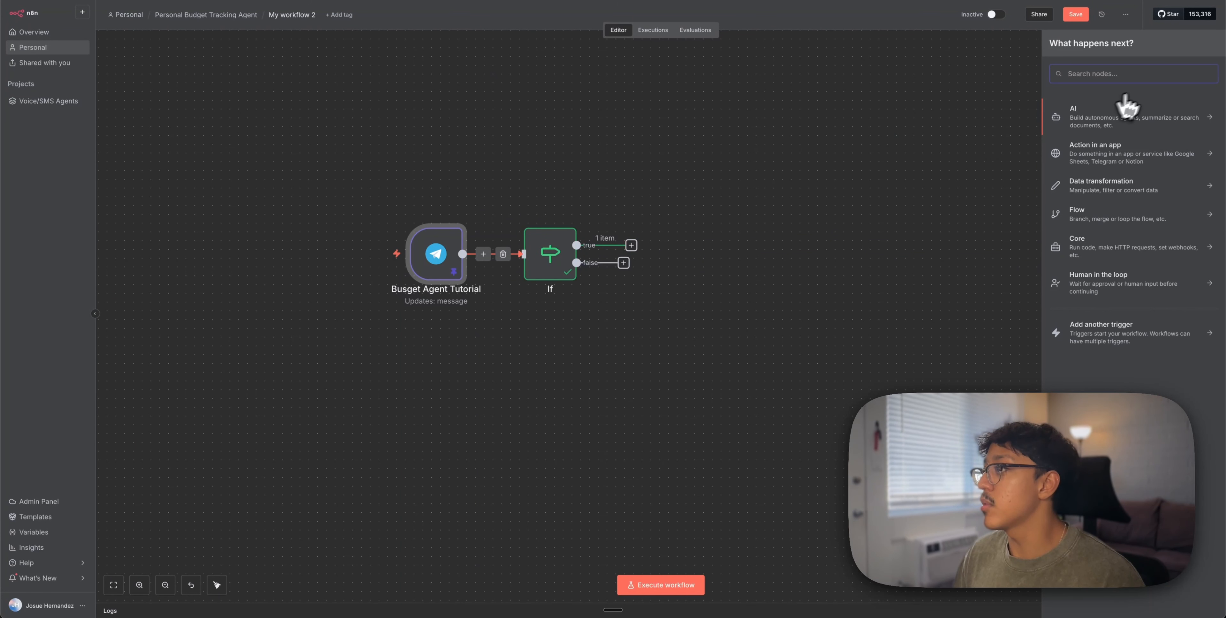
Add a Telegram Get a file node whose File ID is the voice message's file_id
type("tele")
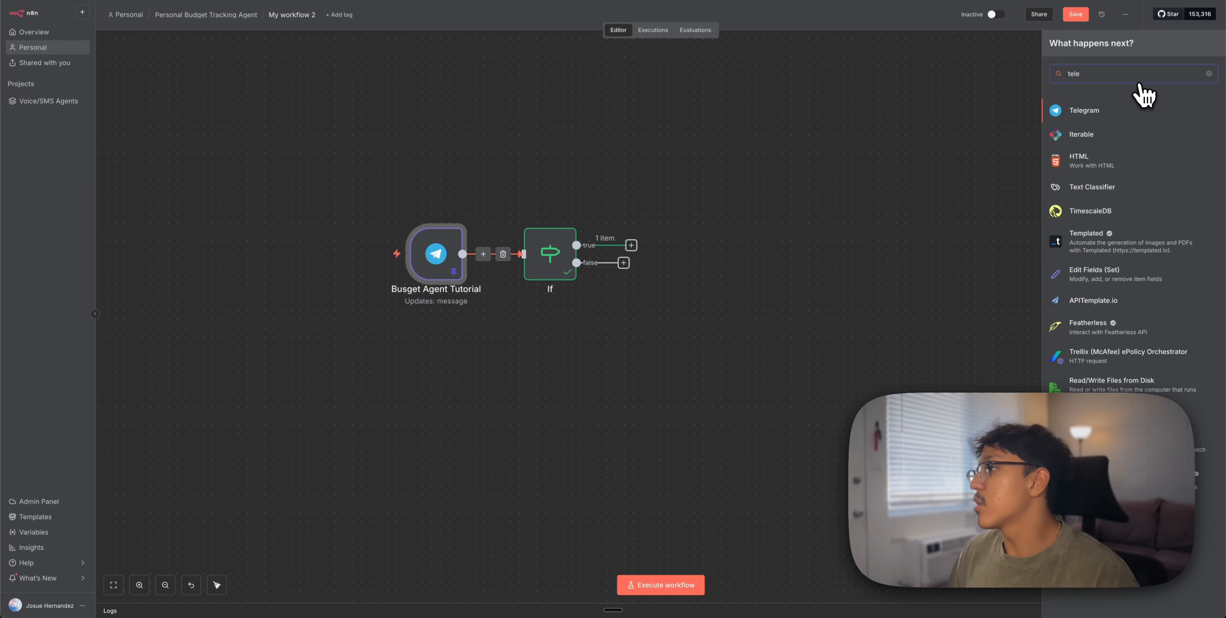
left_click(1103, 113)
left_click(1086, 308)
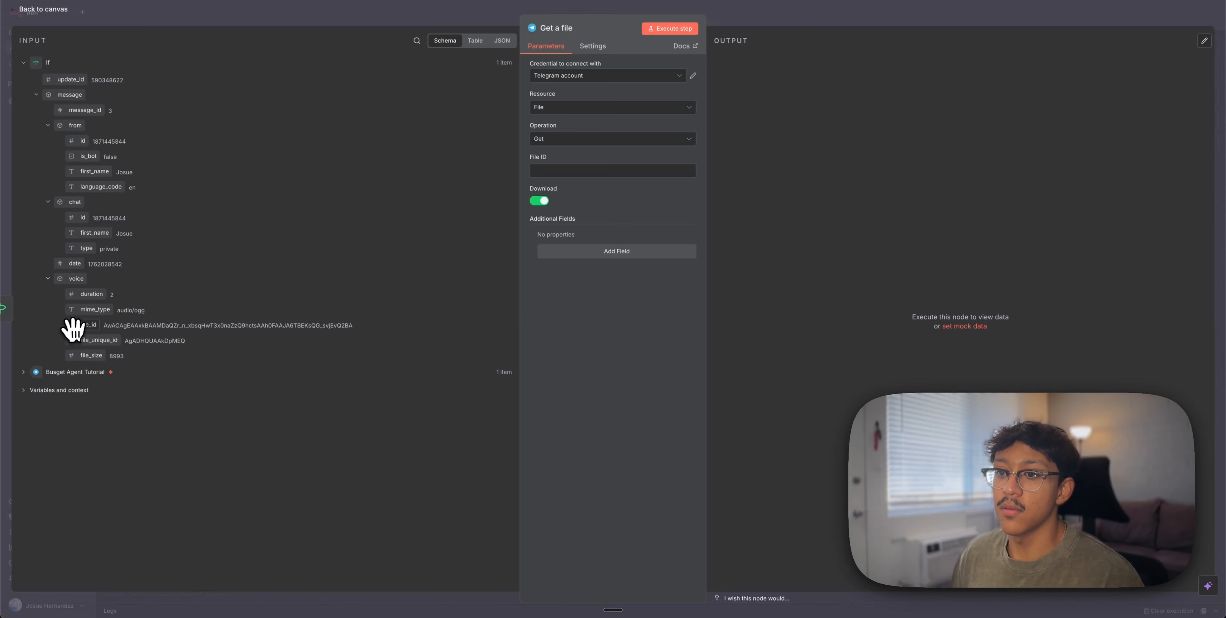
left_click_drag(78, 327, 94, 352)
left_click(76, 372)
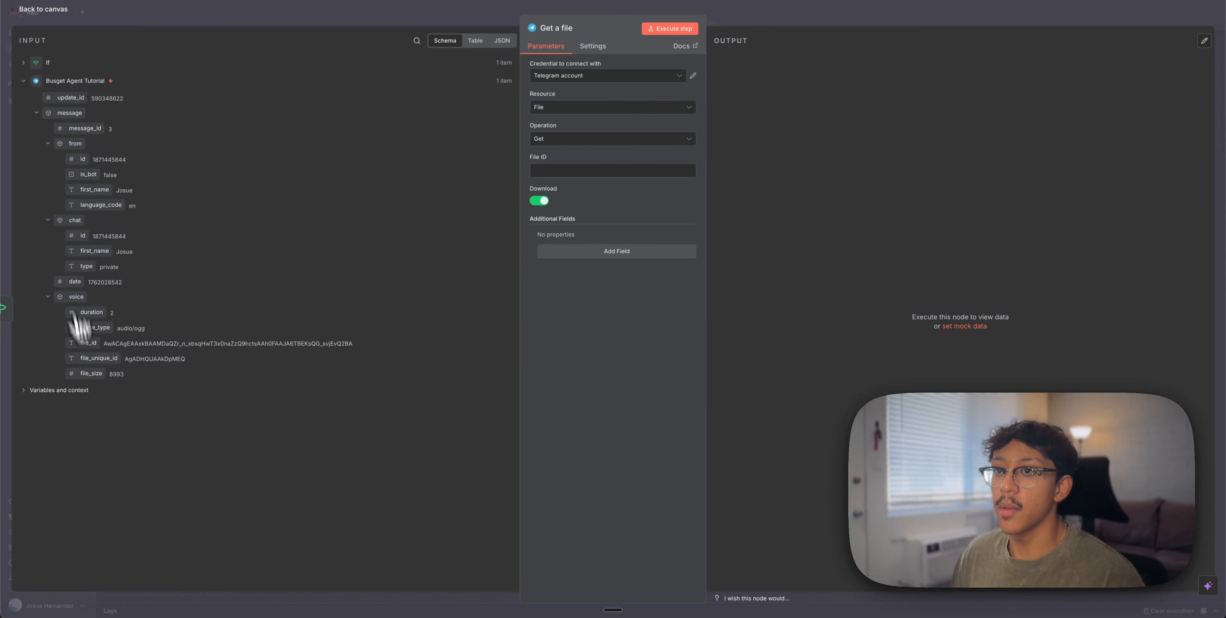
left_click(53, 62)
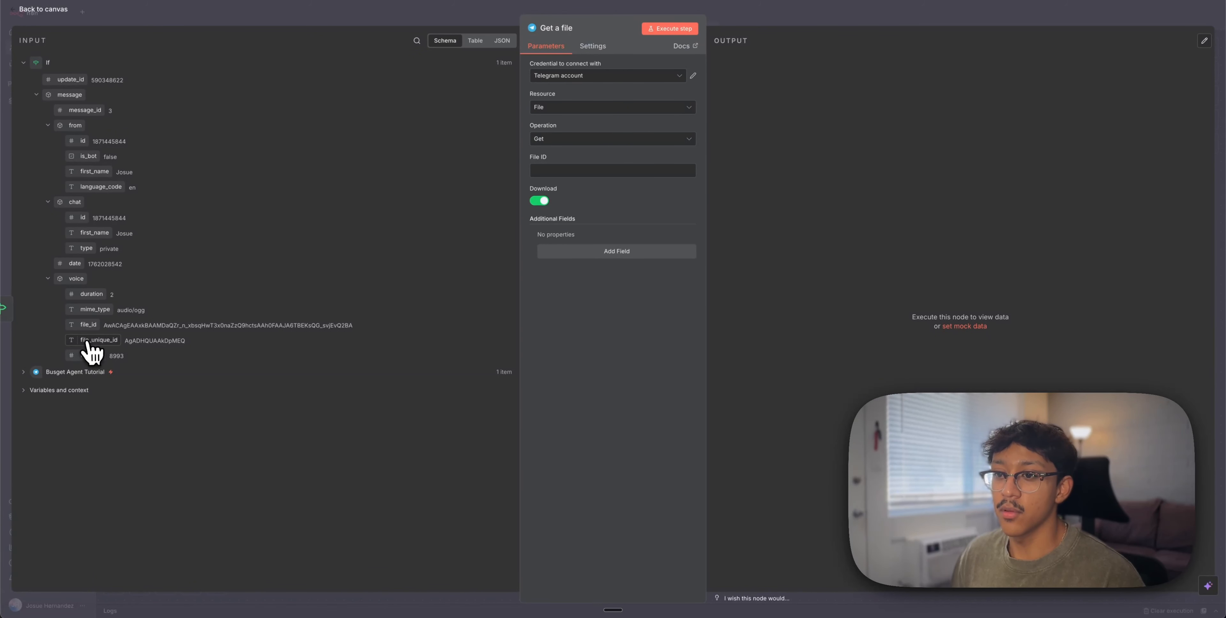
left_click_drag(88, 326, 555, 172)
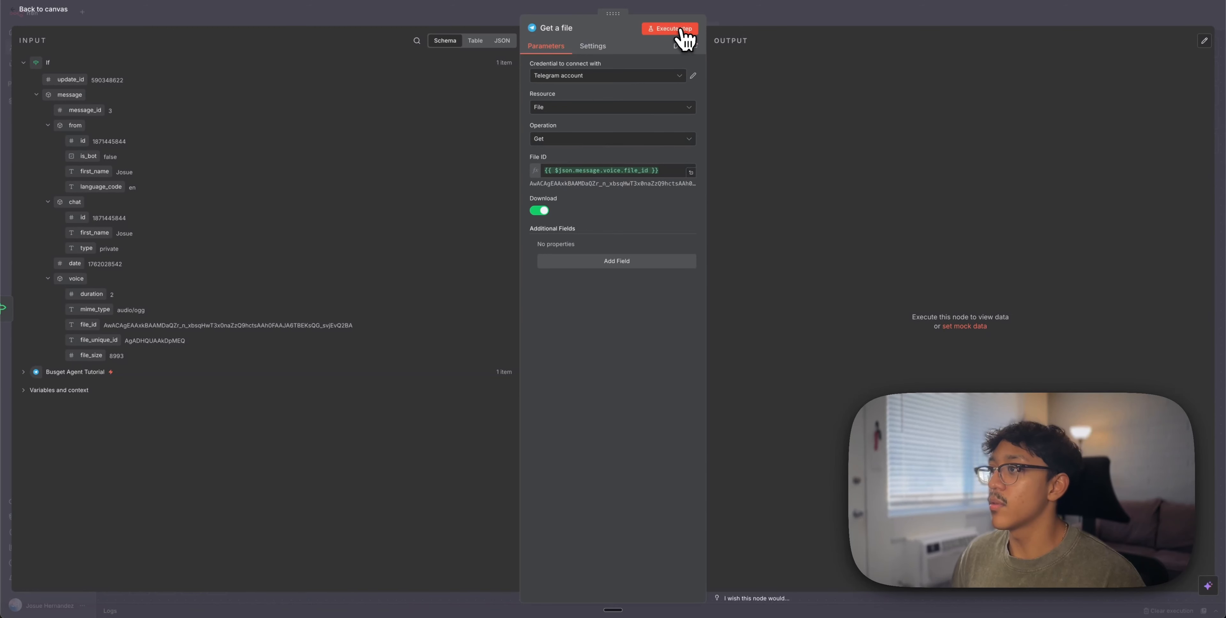
Test Get a file and play back the downloaded voice audio
left_click(671, 29)
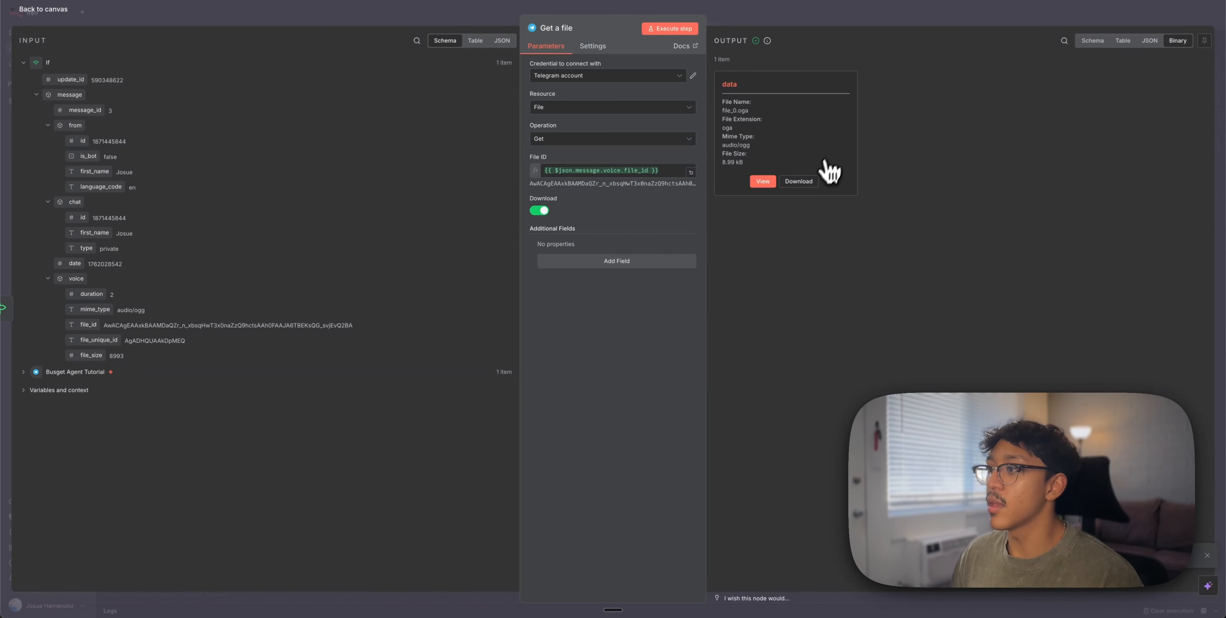
left_click(764, 181)
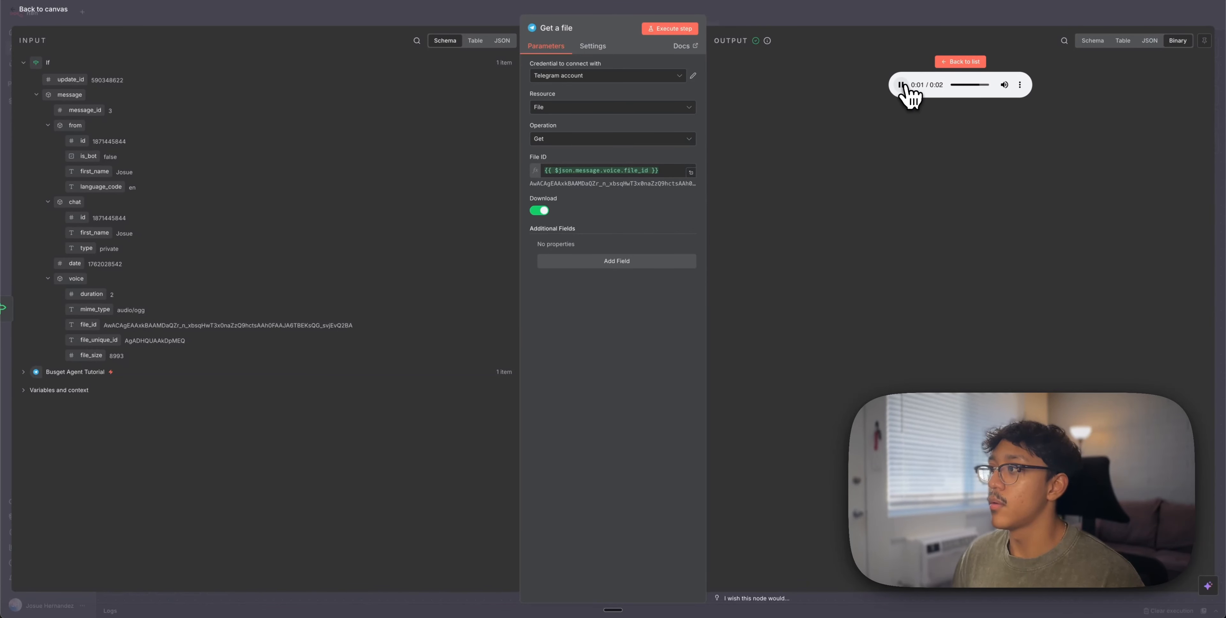
left_click(954, 18)
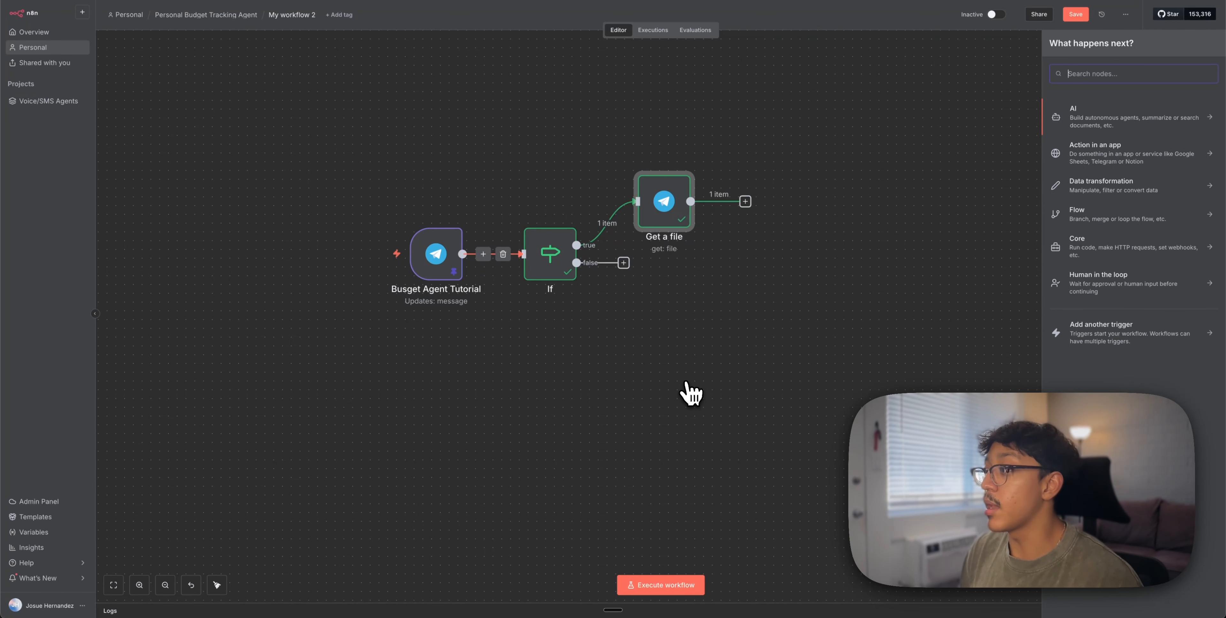
Add an OpenAI Transcribe a recording node after Get a file
type("open")
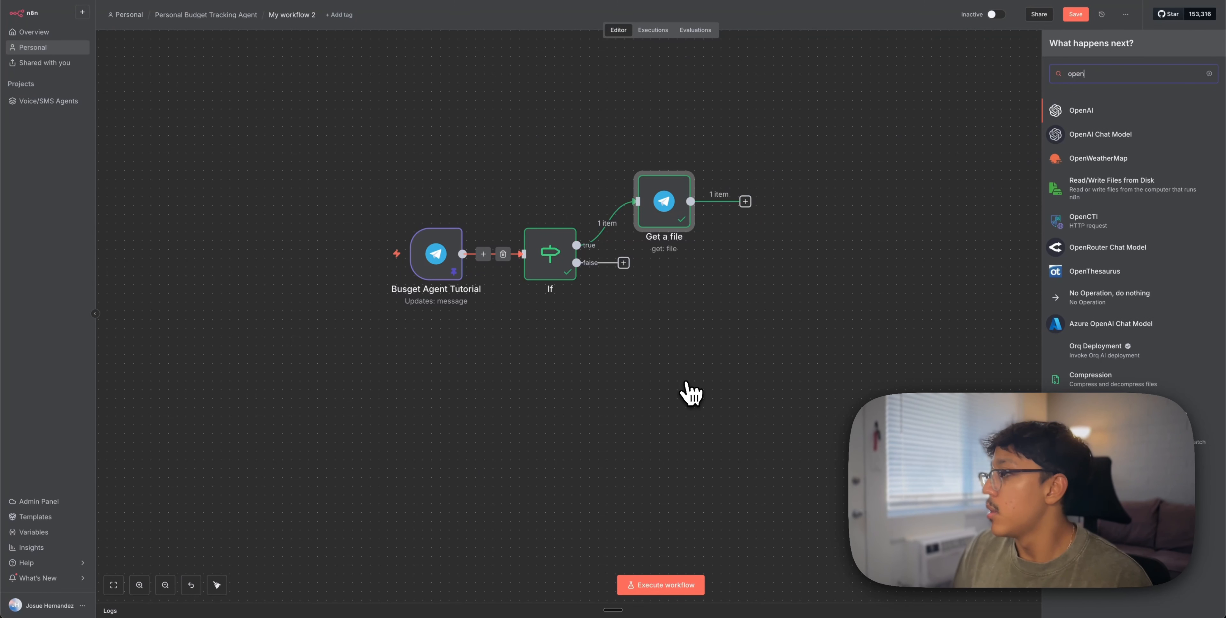
left_click(1080, 111)
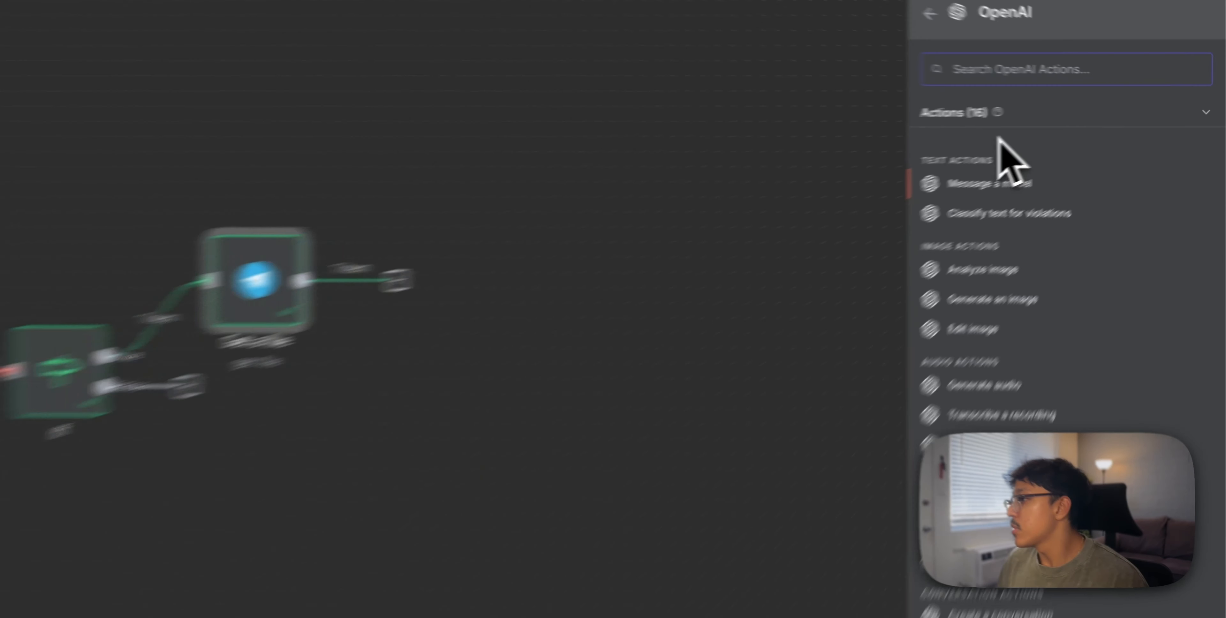
left_click(995, 467)
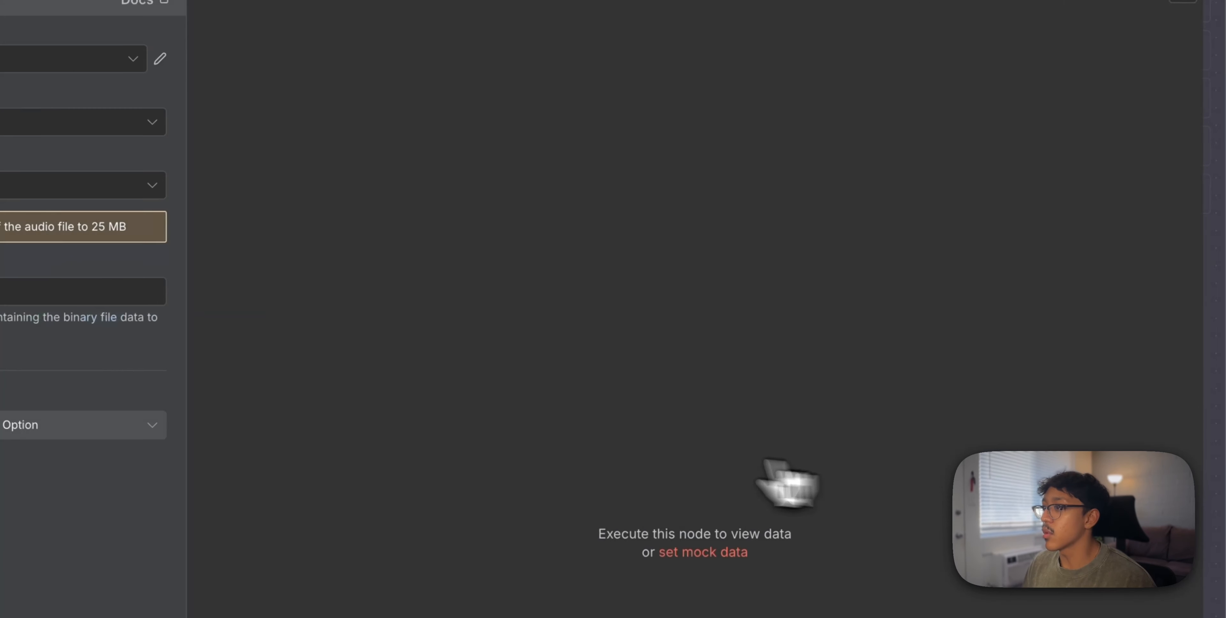
Start a new OpenAI credential with the API key pasted, then close it without saving
left_click(495, 140)
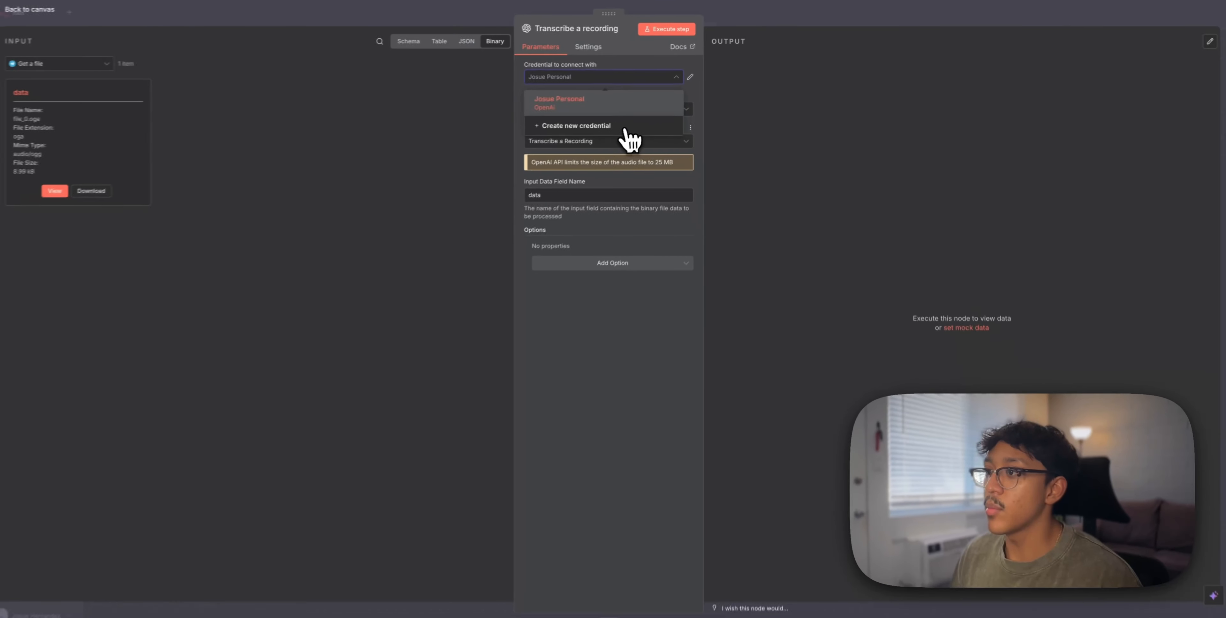
left_click(608, 127)
left_click(519, 260)
key("ctrl+v")
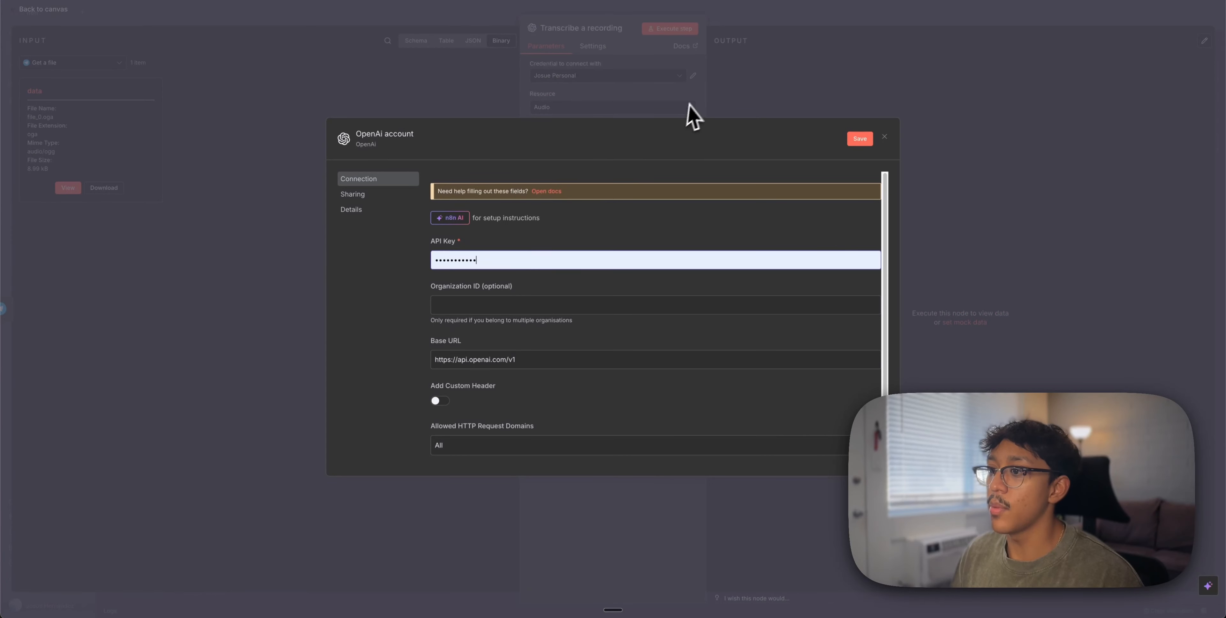
left_click(715, 90)
left_click(640, 334)
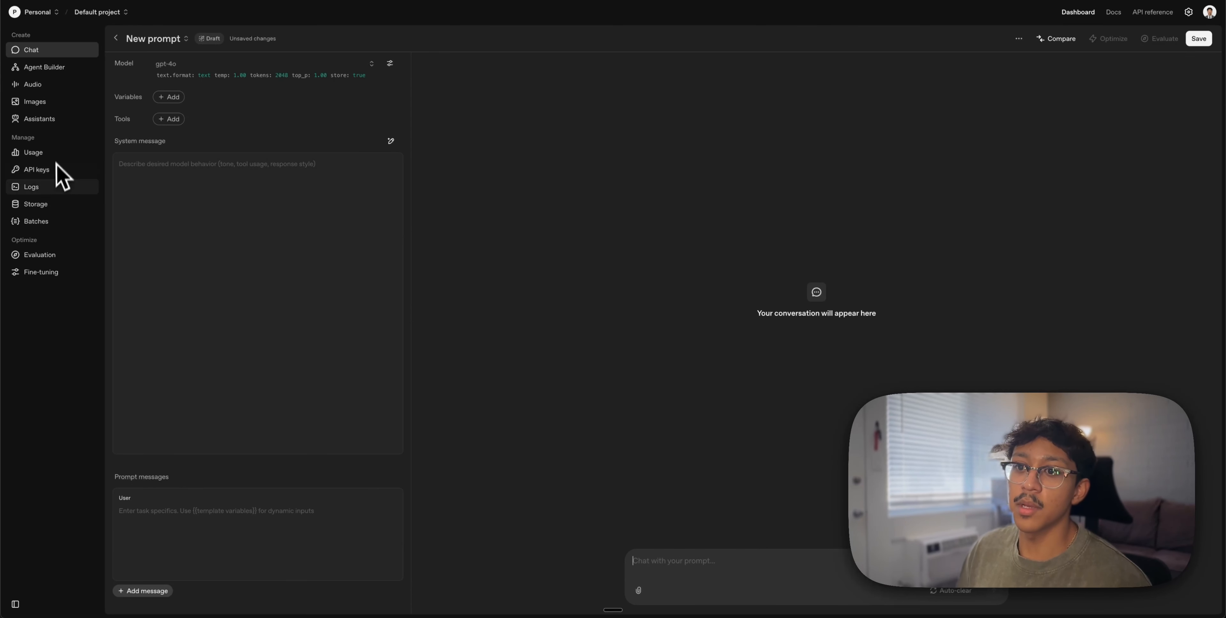
Review the OpenAI billing credit balance and API keys list, cancelling a new secret key
left_click(1189, 12)
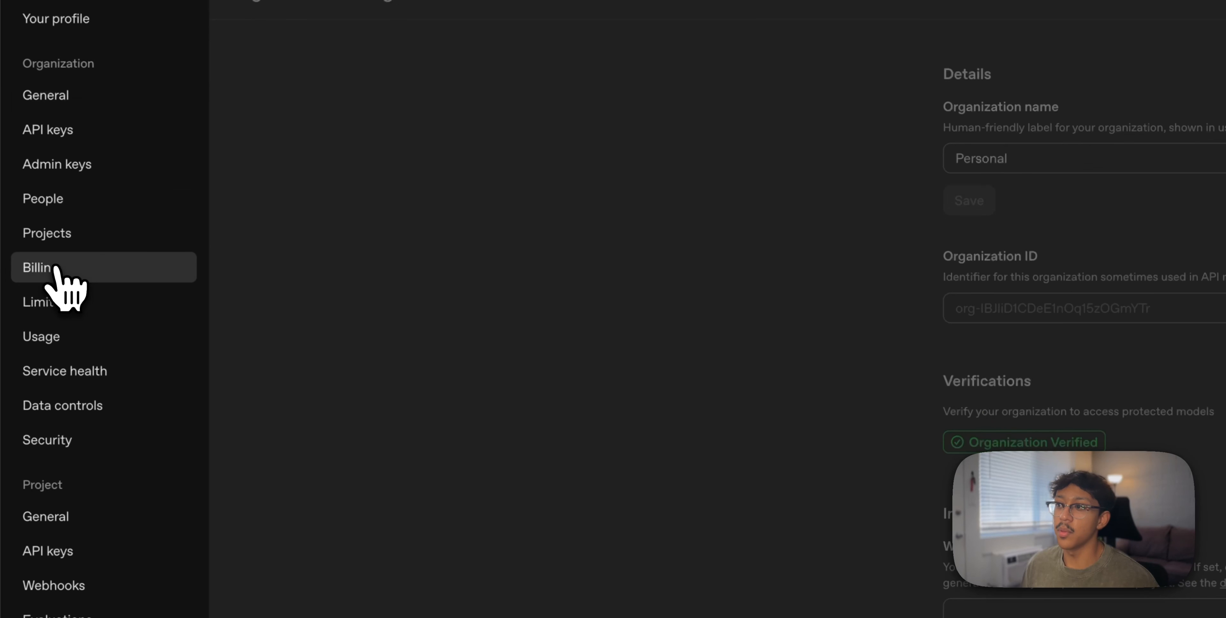
left_click(60, 279)
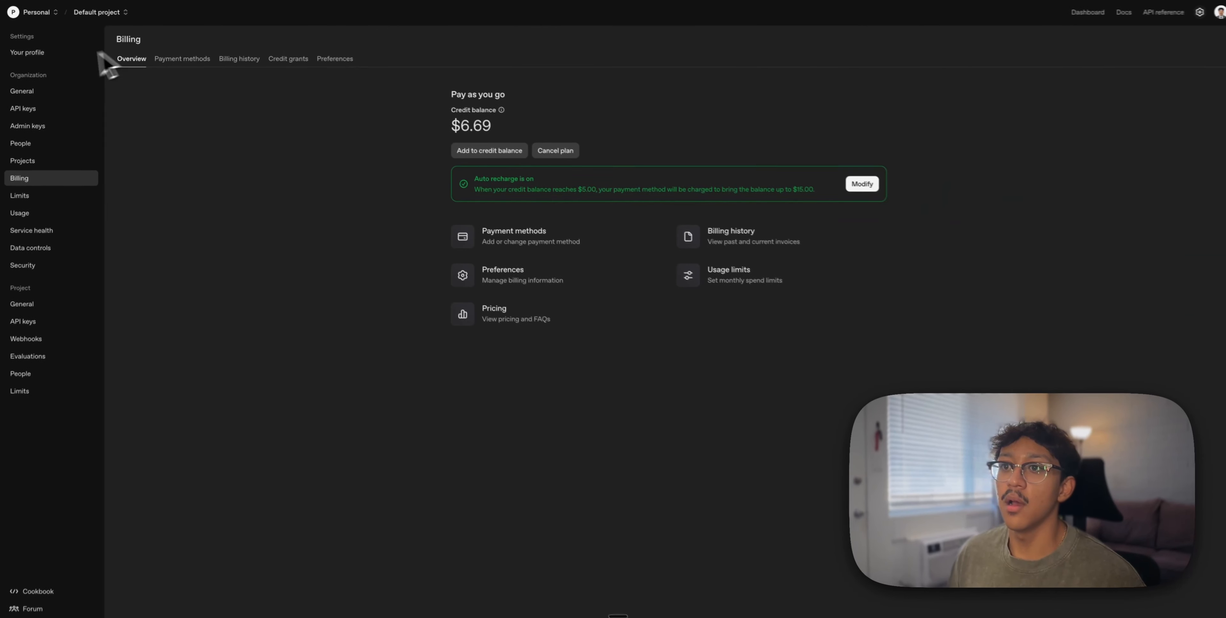
left_click(24, 109)
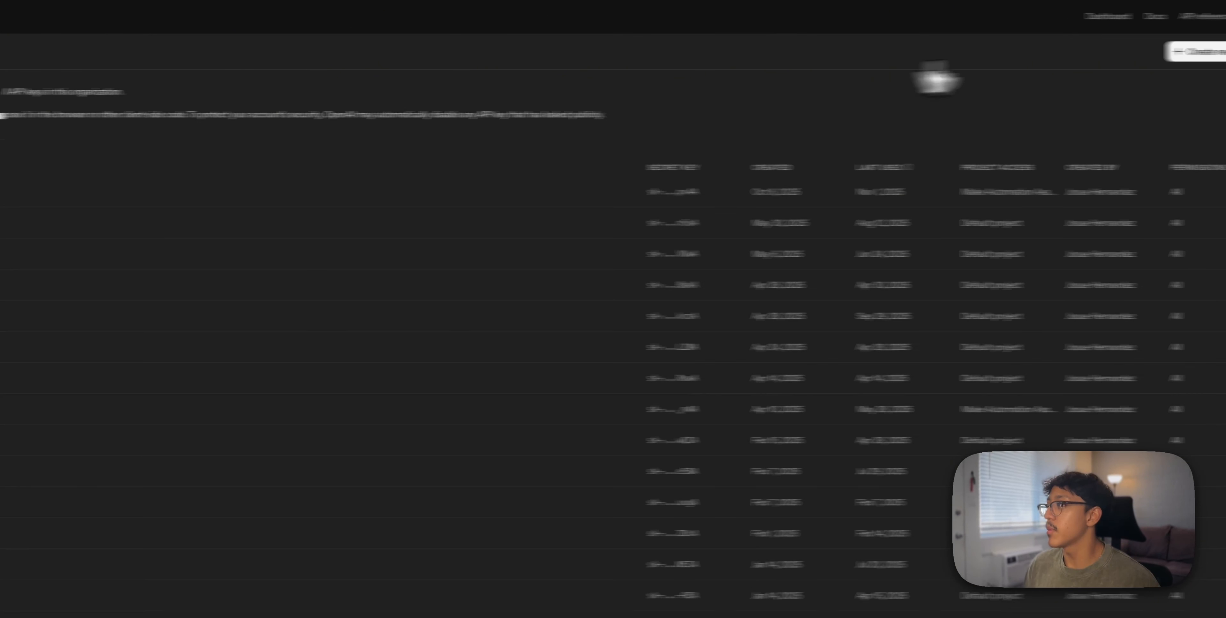
left_click(1129, 53)
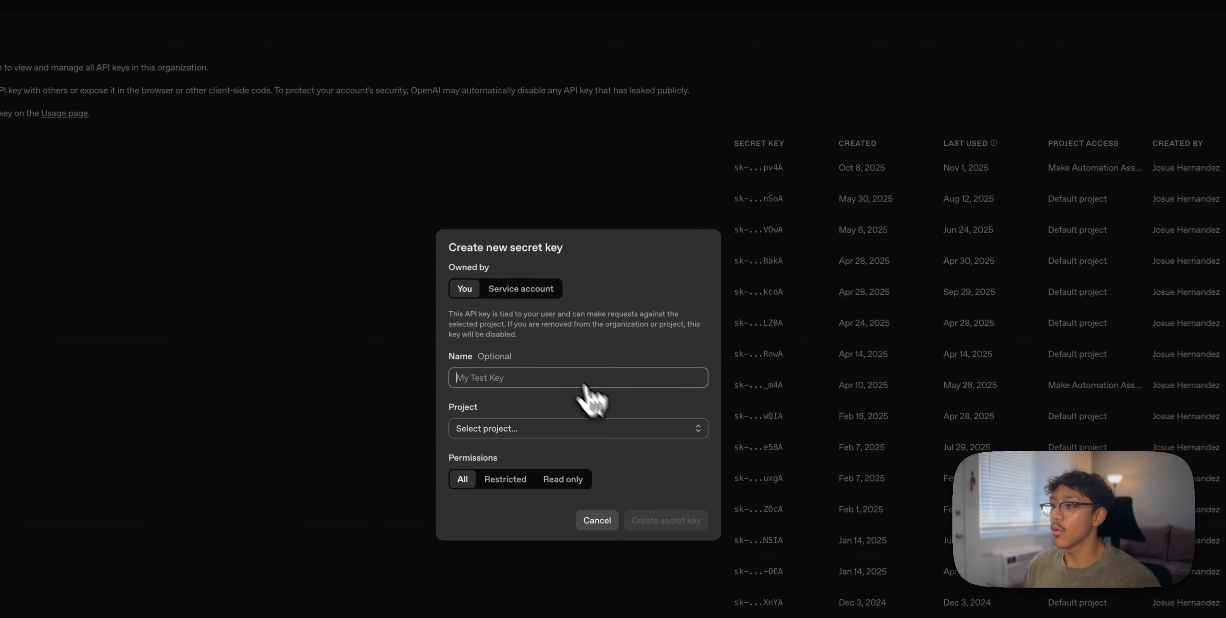
left_click(823, 95)
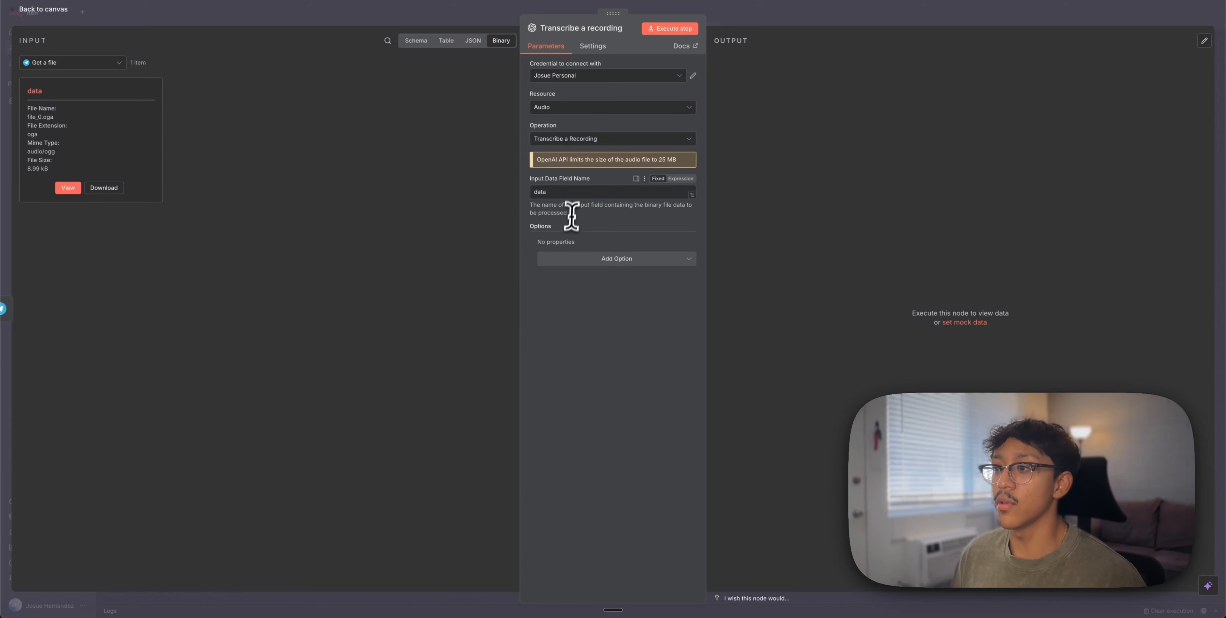
Transcribe the voice file from input field 'data', producing 'Hello, how are you?'
left_click_drag(567, 192, 5, 105)
left_click(269, 101)
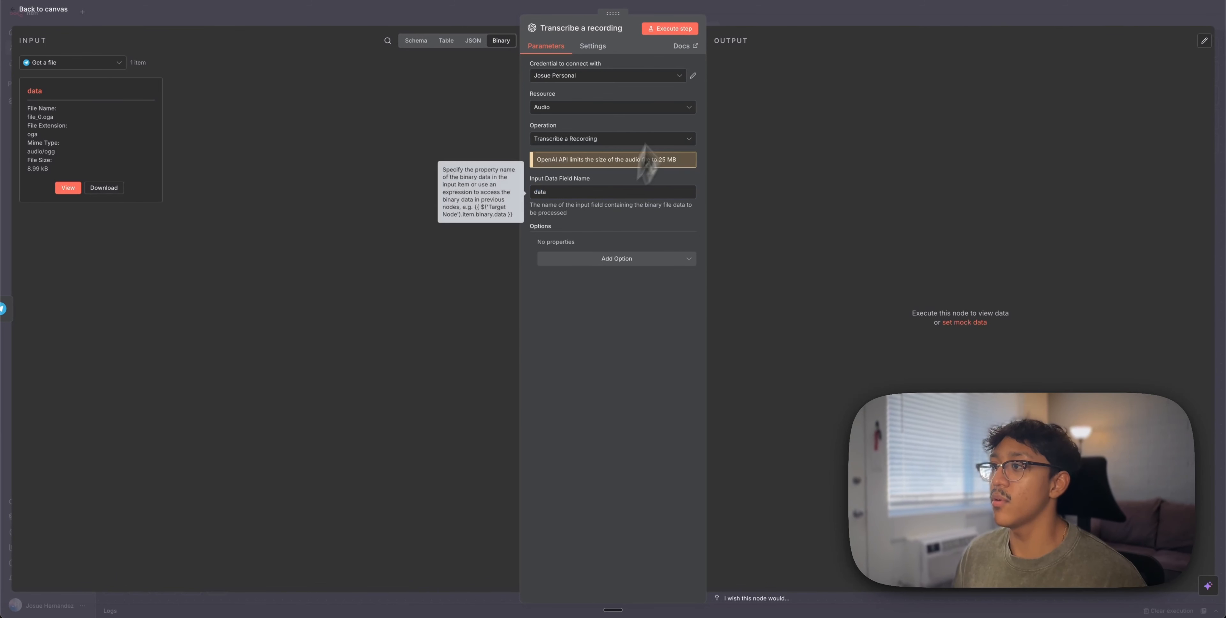
left_click(668, 28)
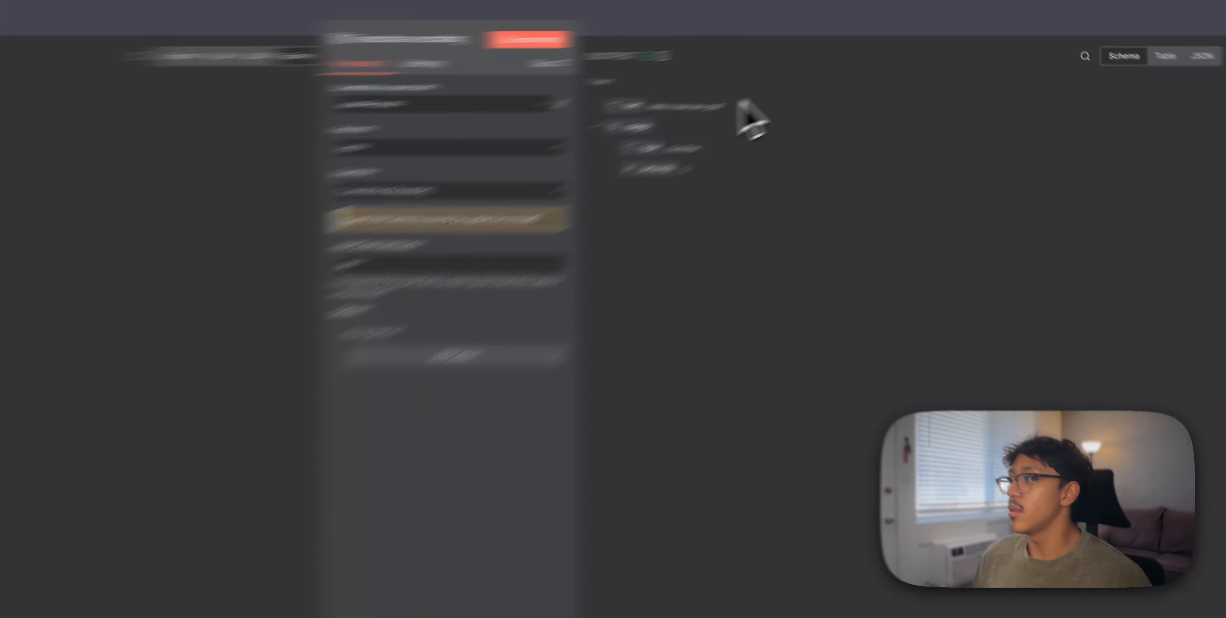
left_click_drag(817, 77, 758, 78)
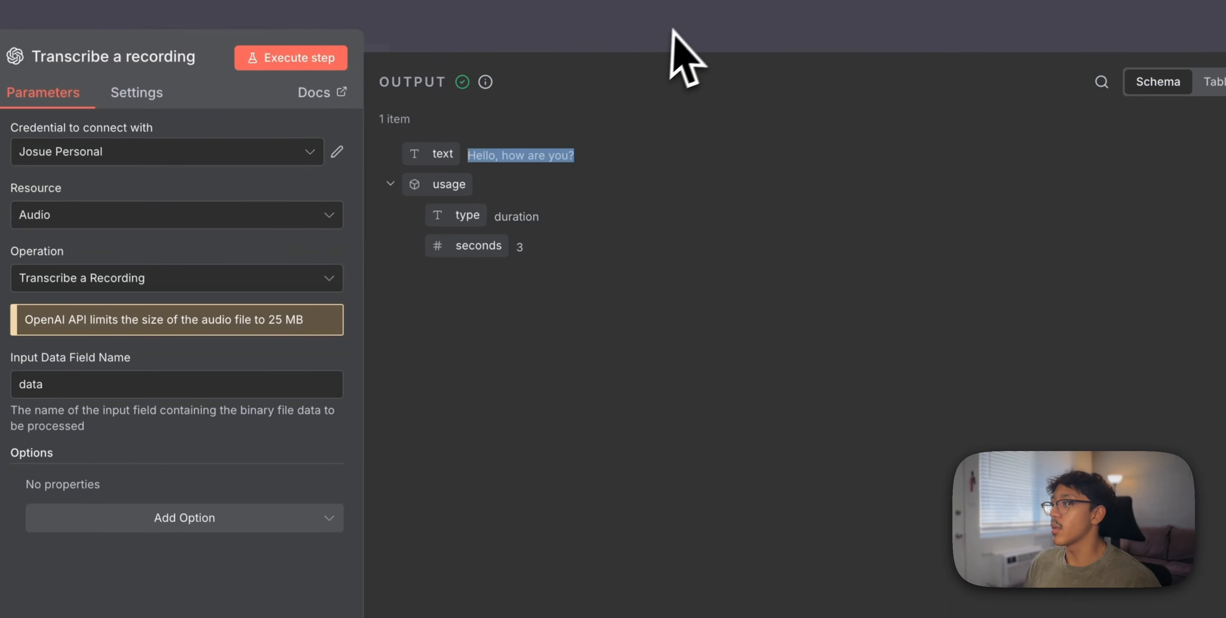
left_click(671, 30)
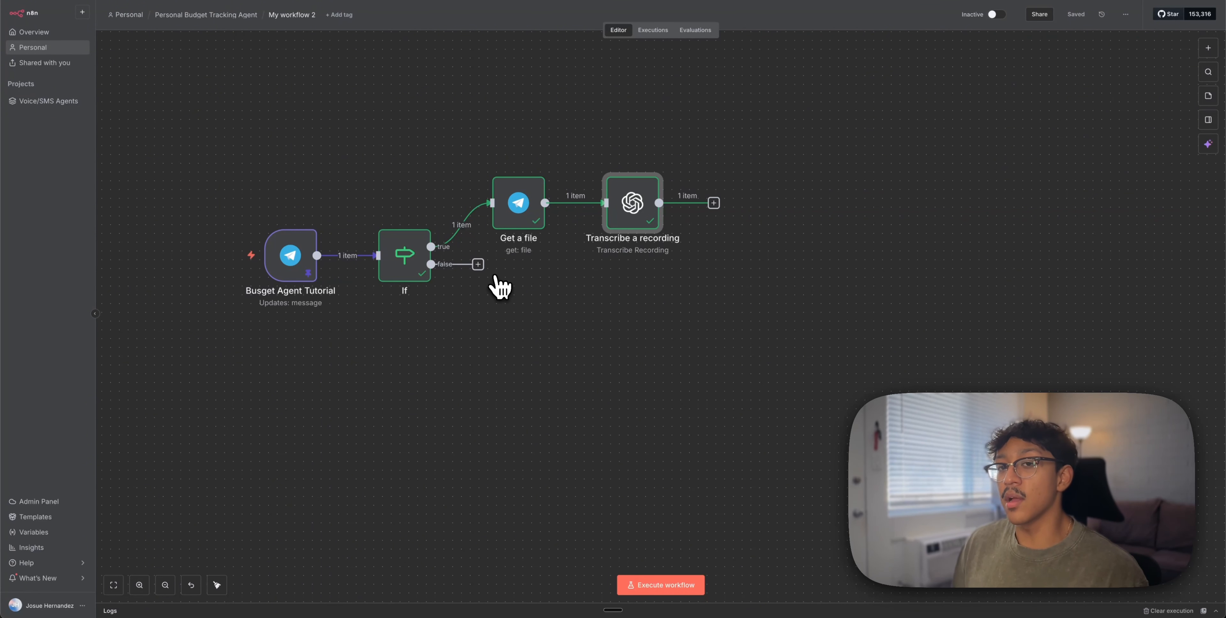
Add a Merge node with transcription on Input 1 and the If false branch on Input 2
left_click(478, 265)
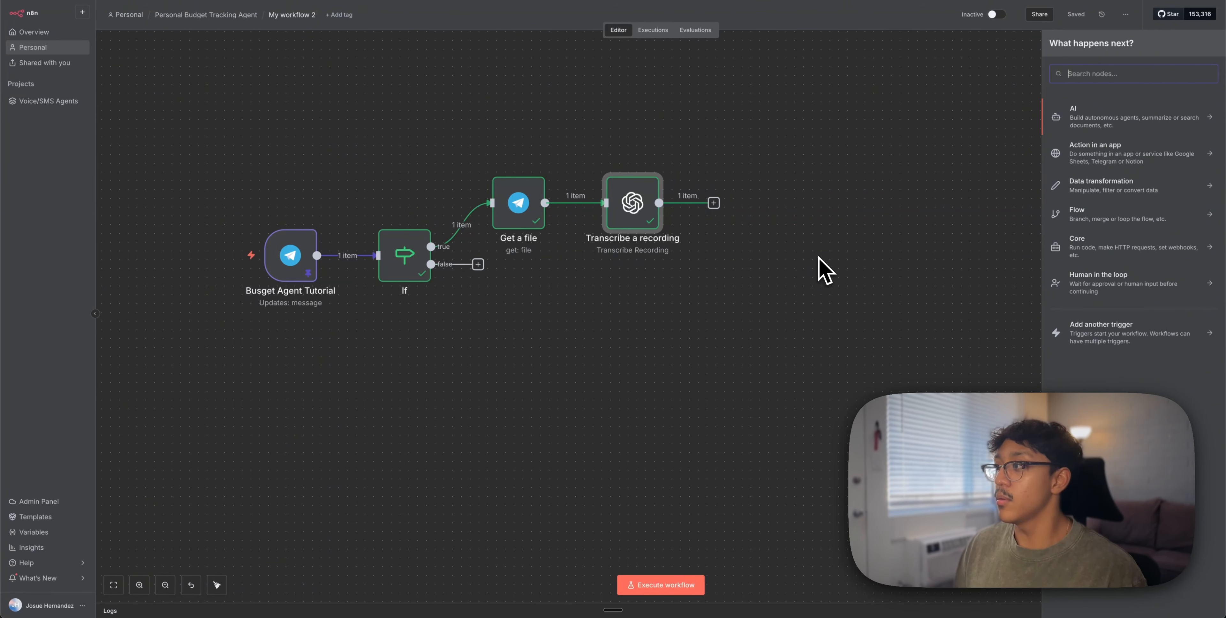
type("merge")
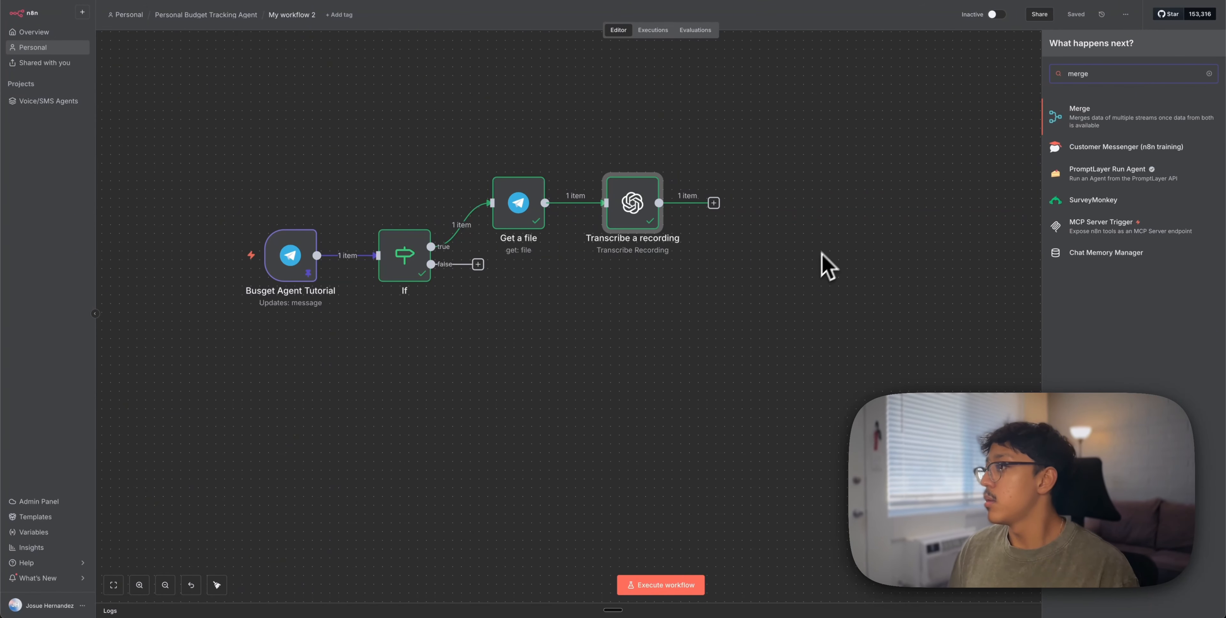
left_click(1083, 116)
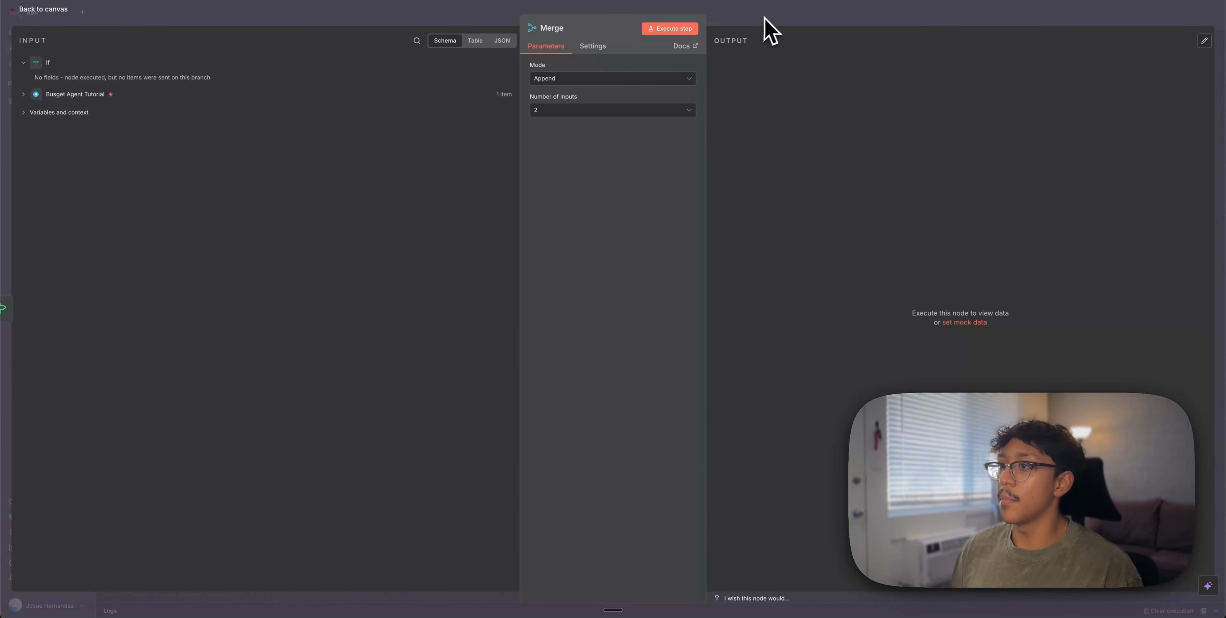
left_click(758, 10)
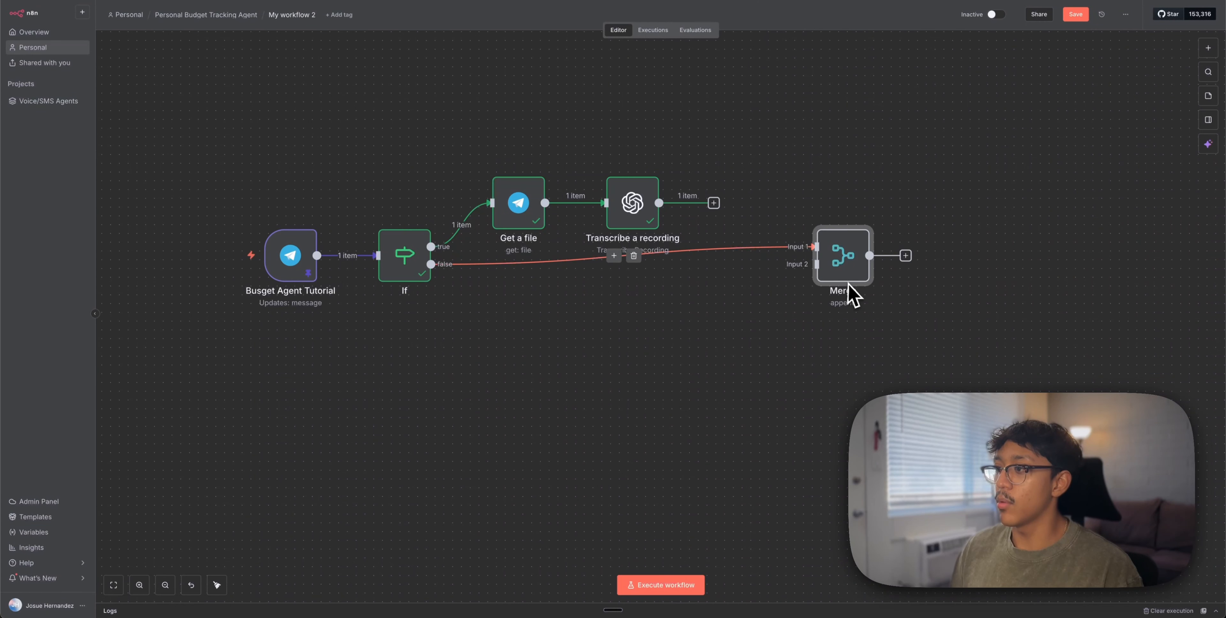
mouse_move(816, 247)
left_mouse_down()
mouse_move(772, 253)
mouse_move(817, 264)
left_mouse_up()
left_click_drag(659, 202, 754, 245)
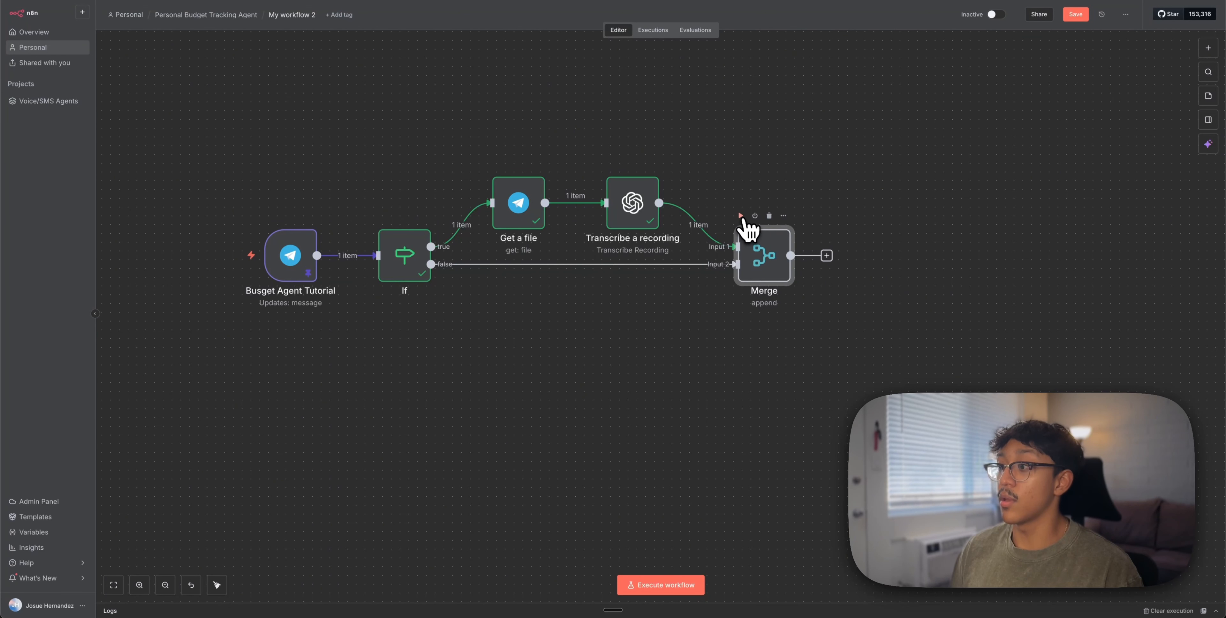
Inspect the Merge node's single merged output item
double_click(774, 264)
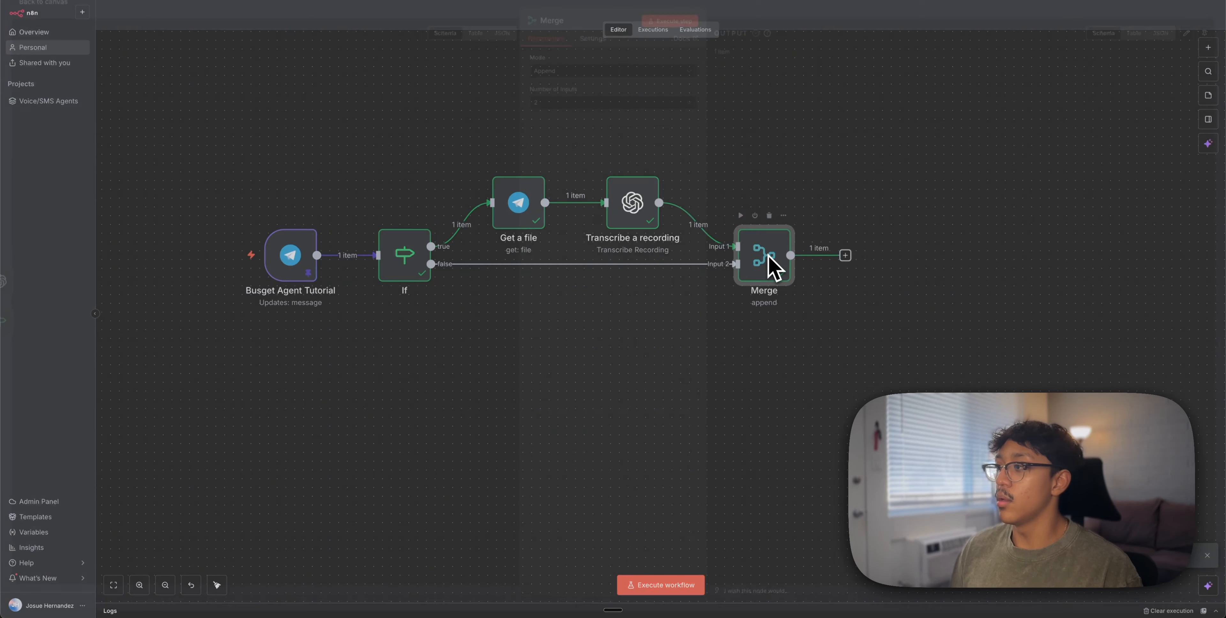
left_click_drag(731, 82, 706, 55)
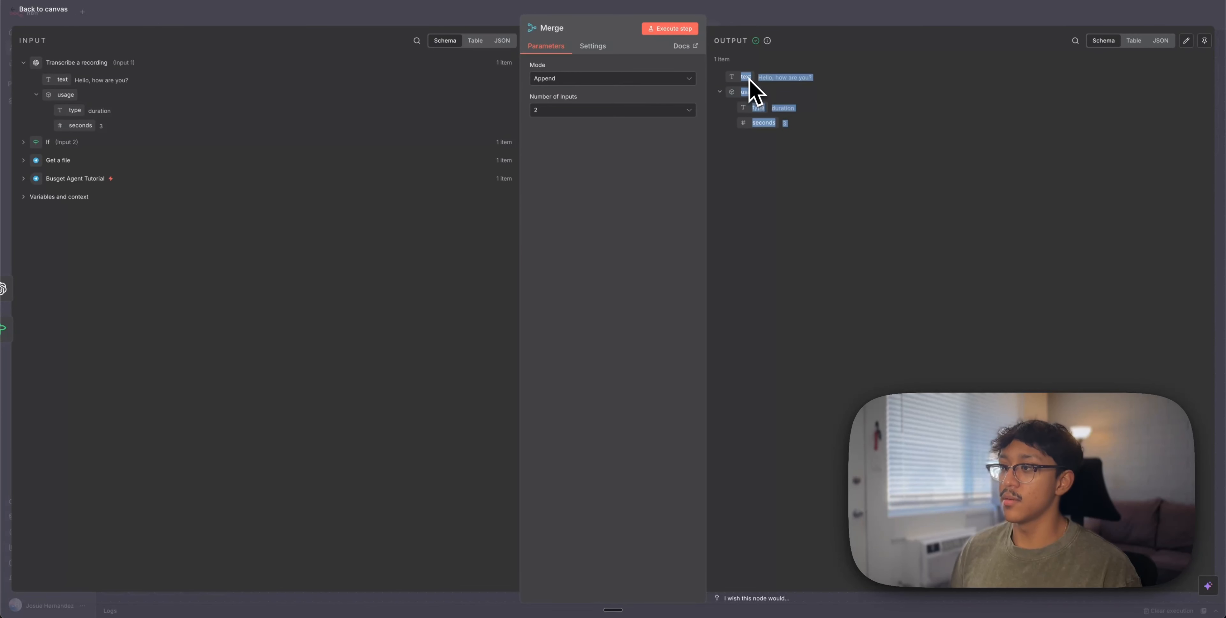
left_click(800, 19)
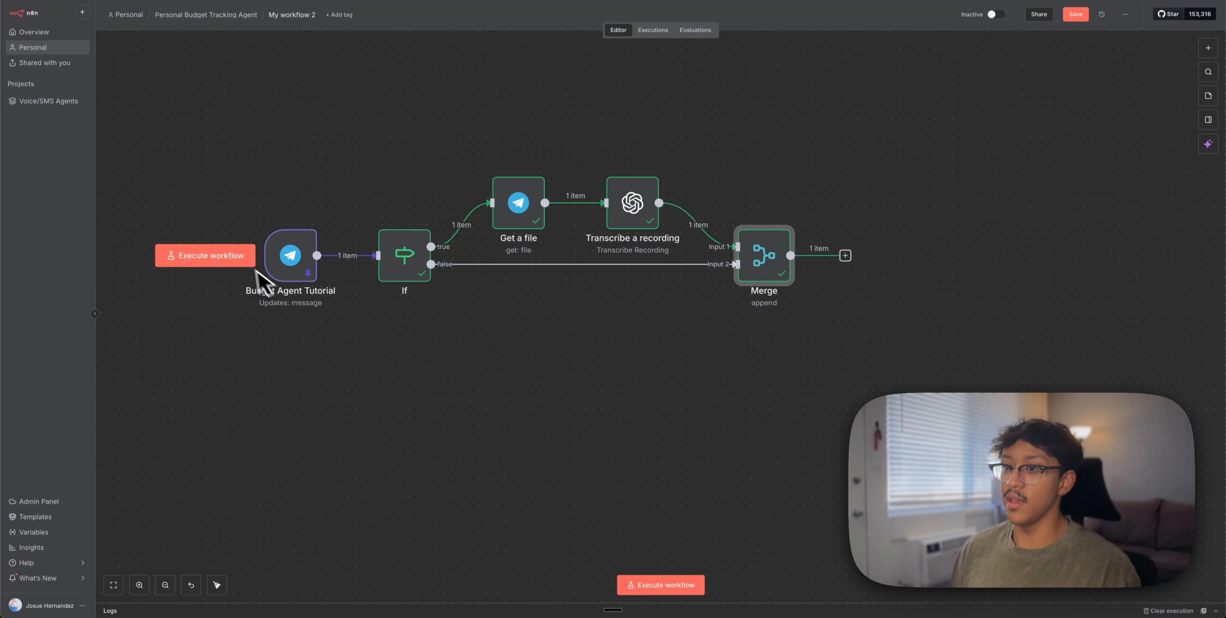
Unpin the Telegram trigger's test data and start a live workflow run
left_click(289, 257)
double_click(290, 254)
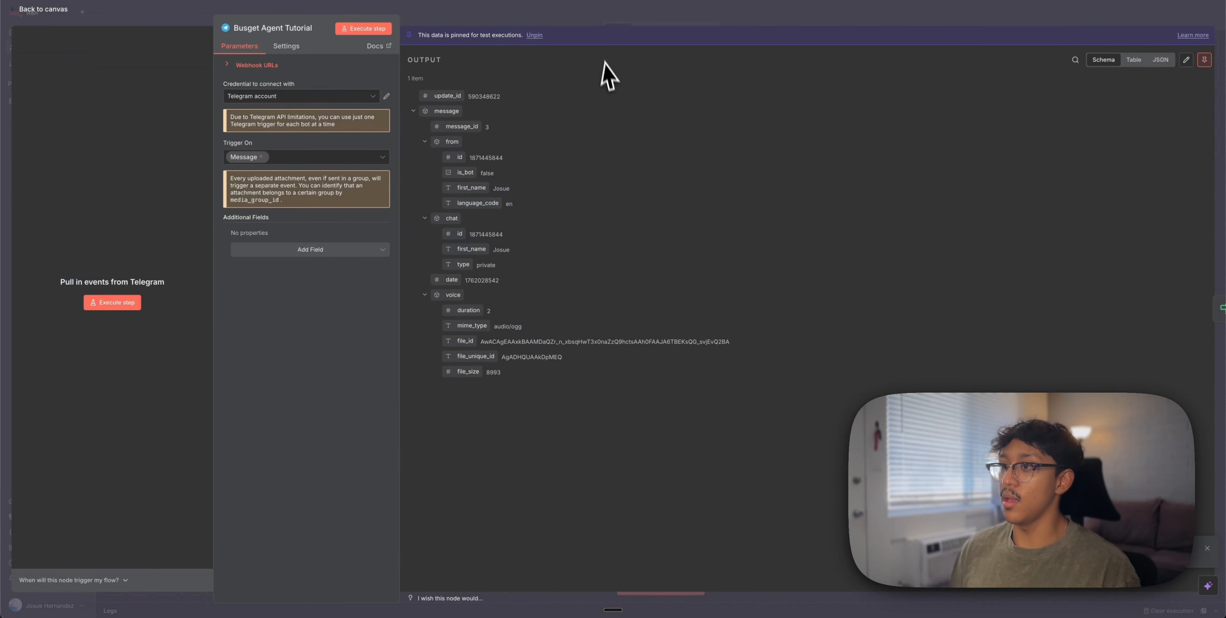
left_click(535, 35)
left_click(553, 22)
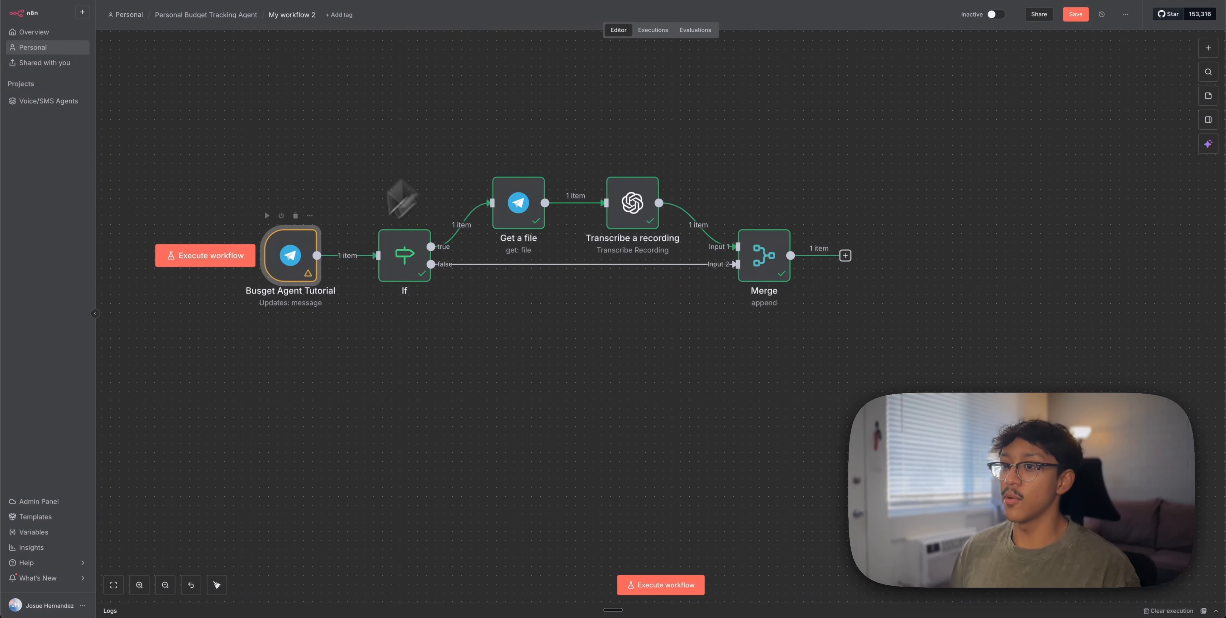
left_click(224, 257)
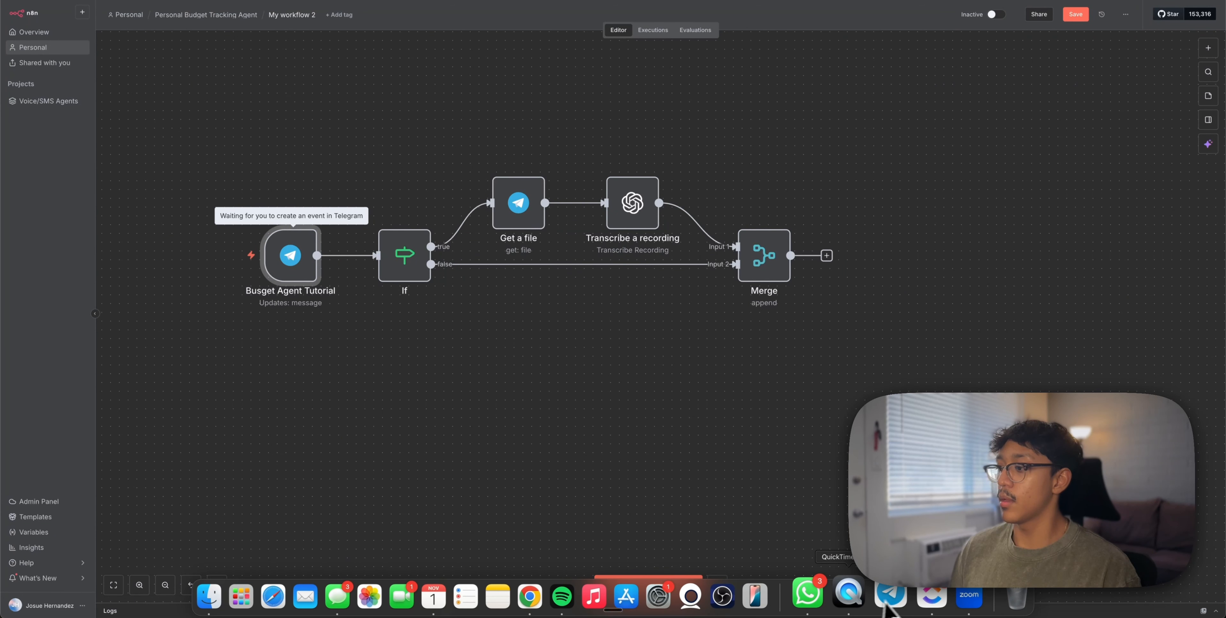
Send 'hello' to the bot in Telegram and check the Merge node's output
left_click(884, 597)
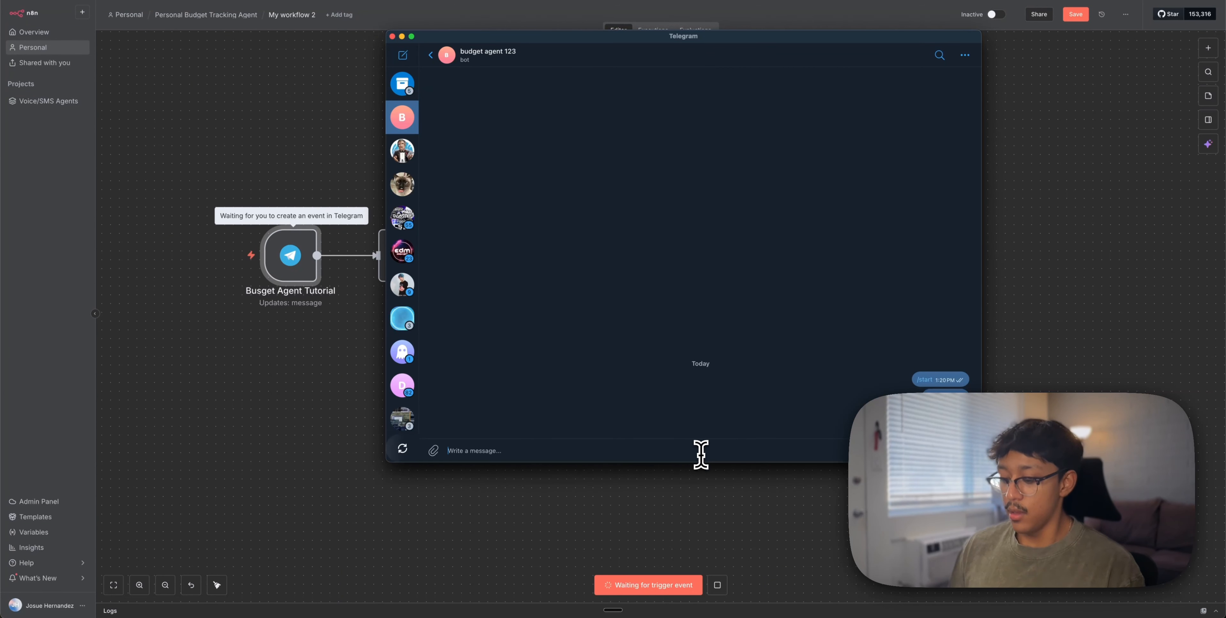
type("hello")
key("Return")
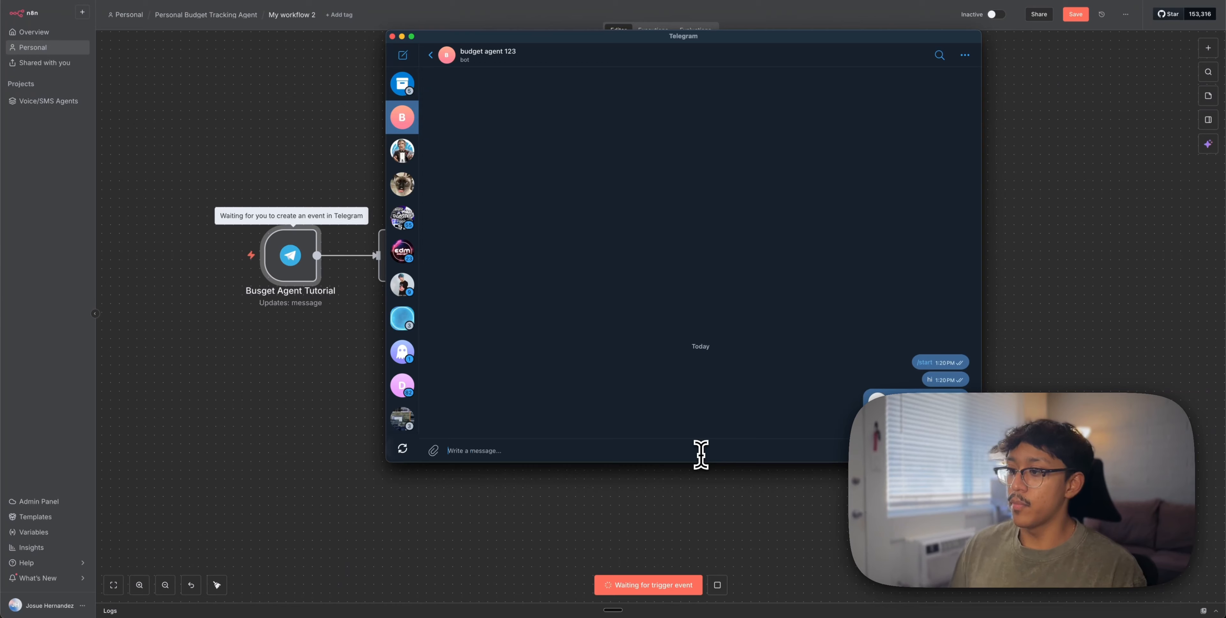
left_click(331, 441)
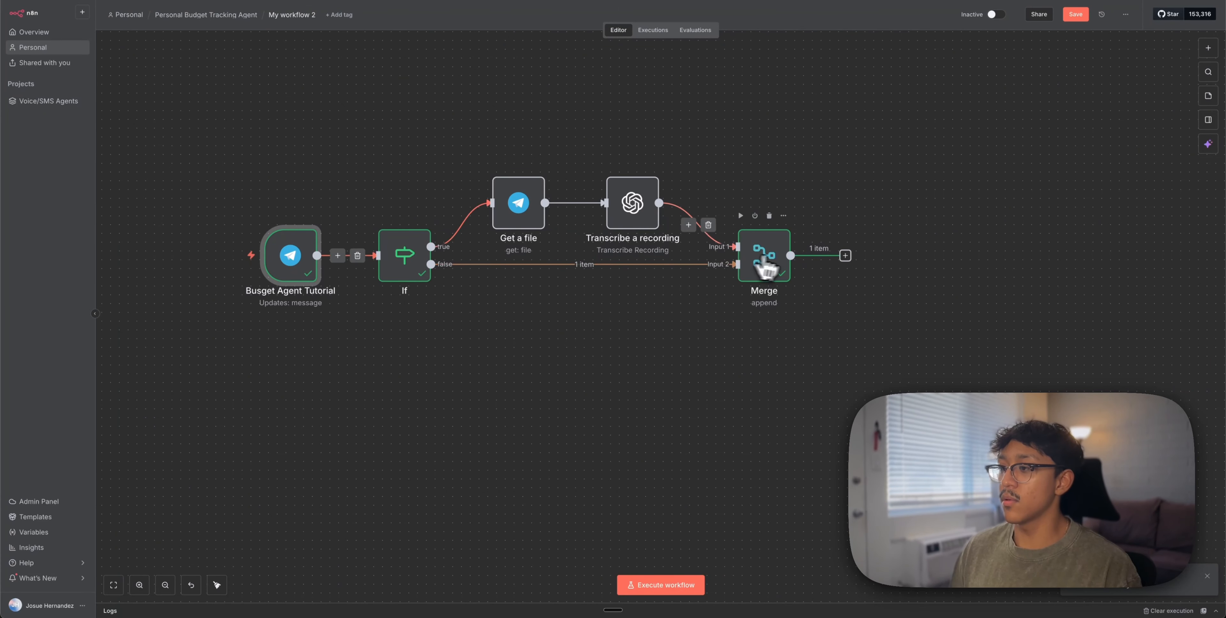
double_click(783, 263)
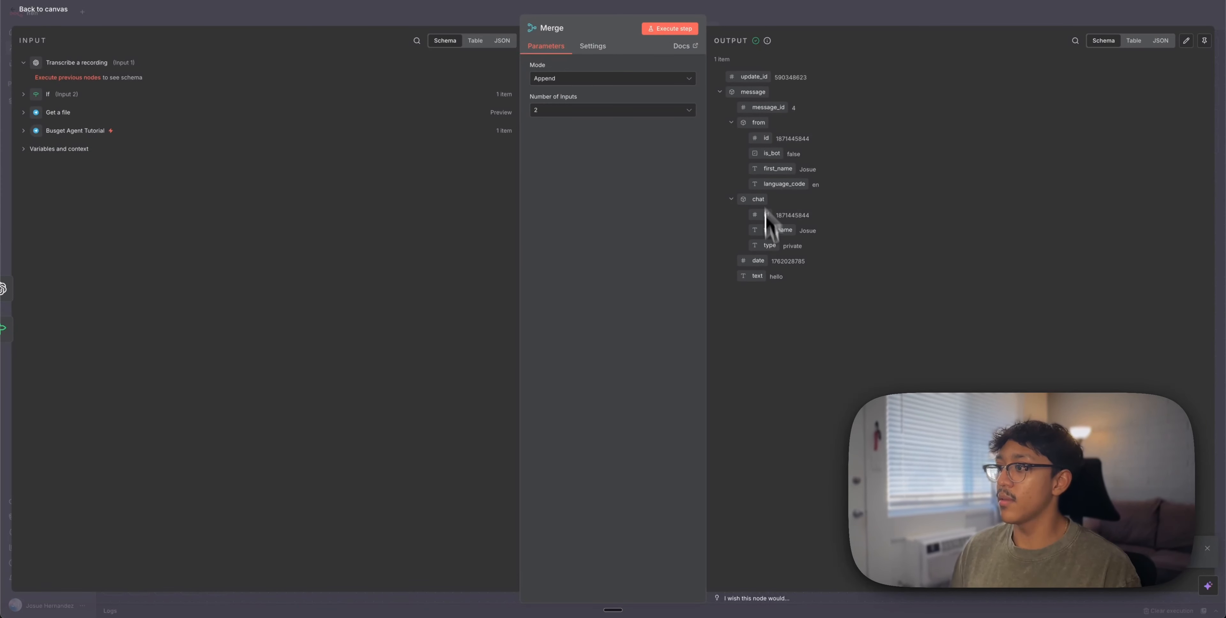
left_click(885, 16)
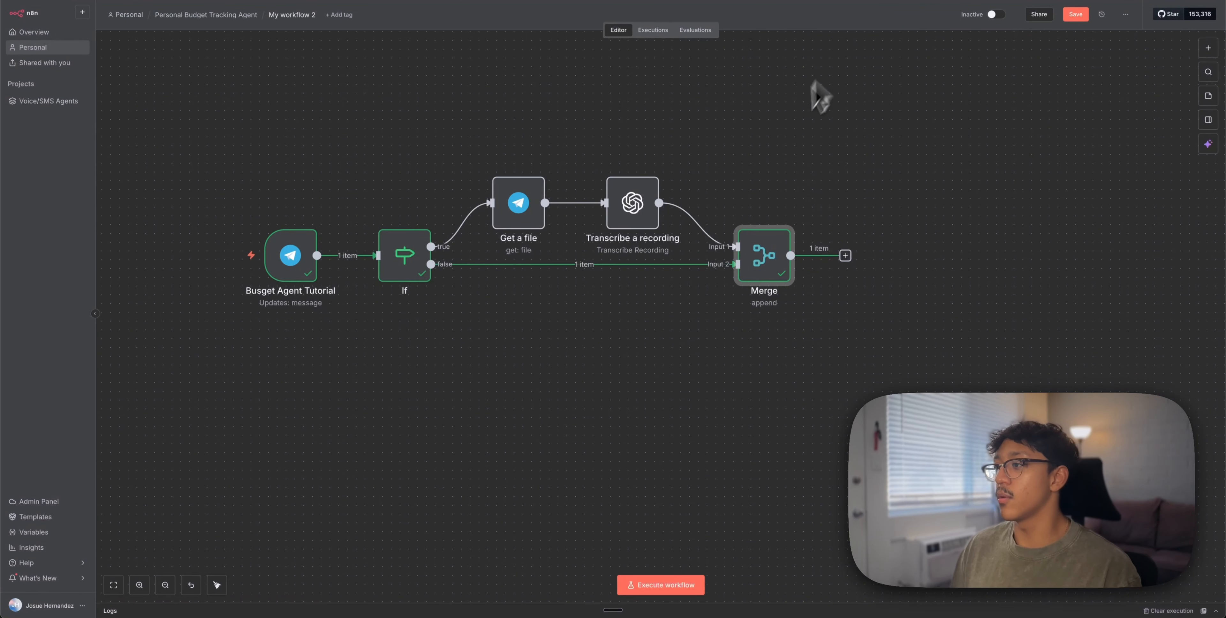
Add an AI Agent node after the Merge node
left_click(845, 256)
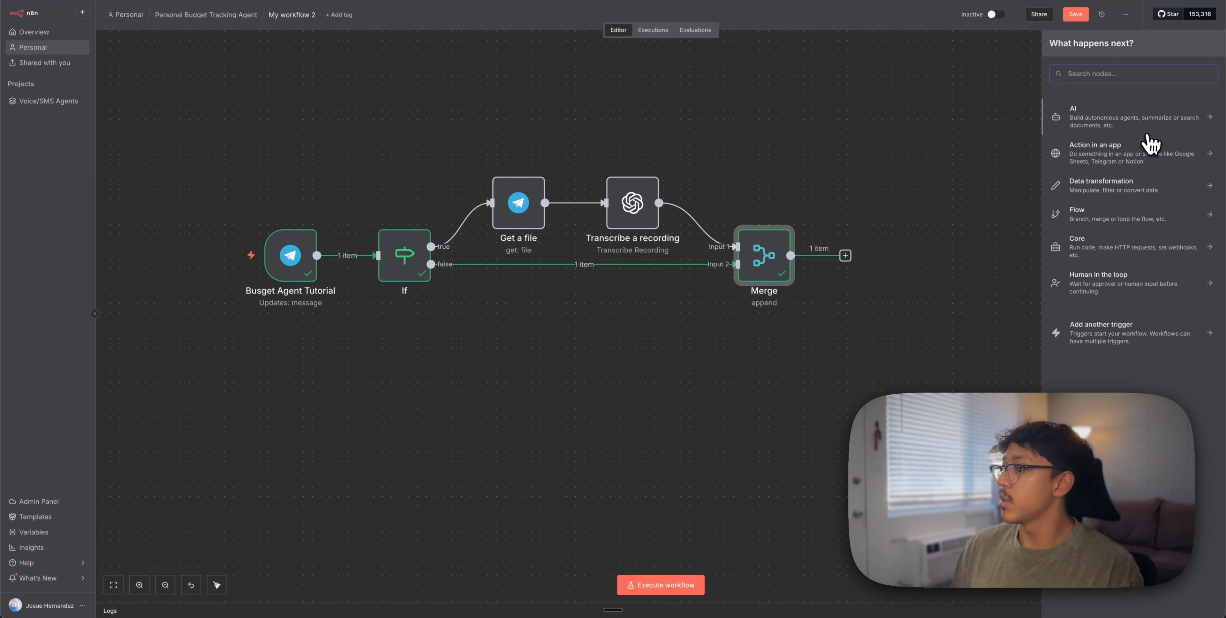
left_click(1148, 134)
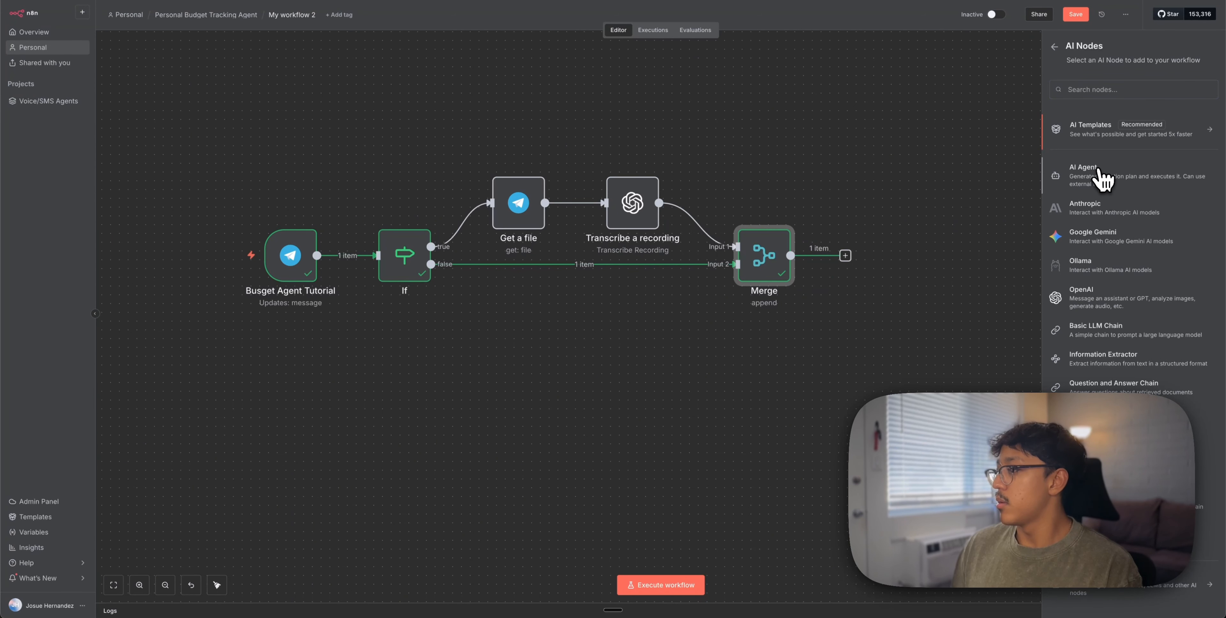
left_click(1104, 178)
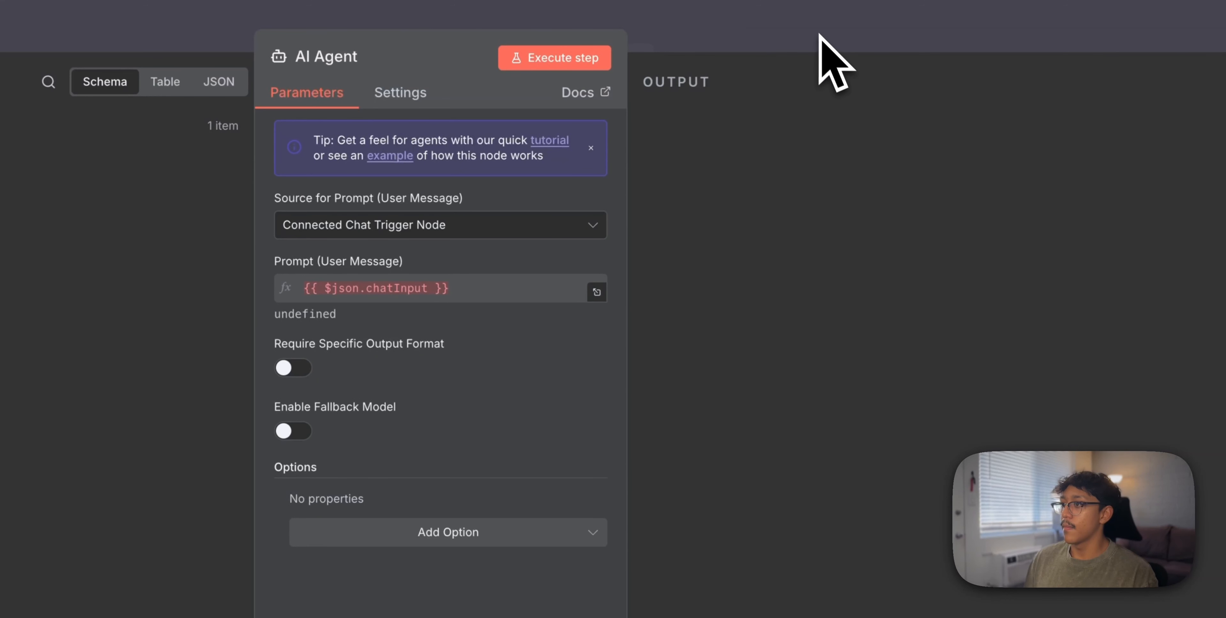
Set the agent's prompt source to Define below and add a System Message option
left_click(499, 225)
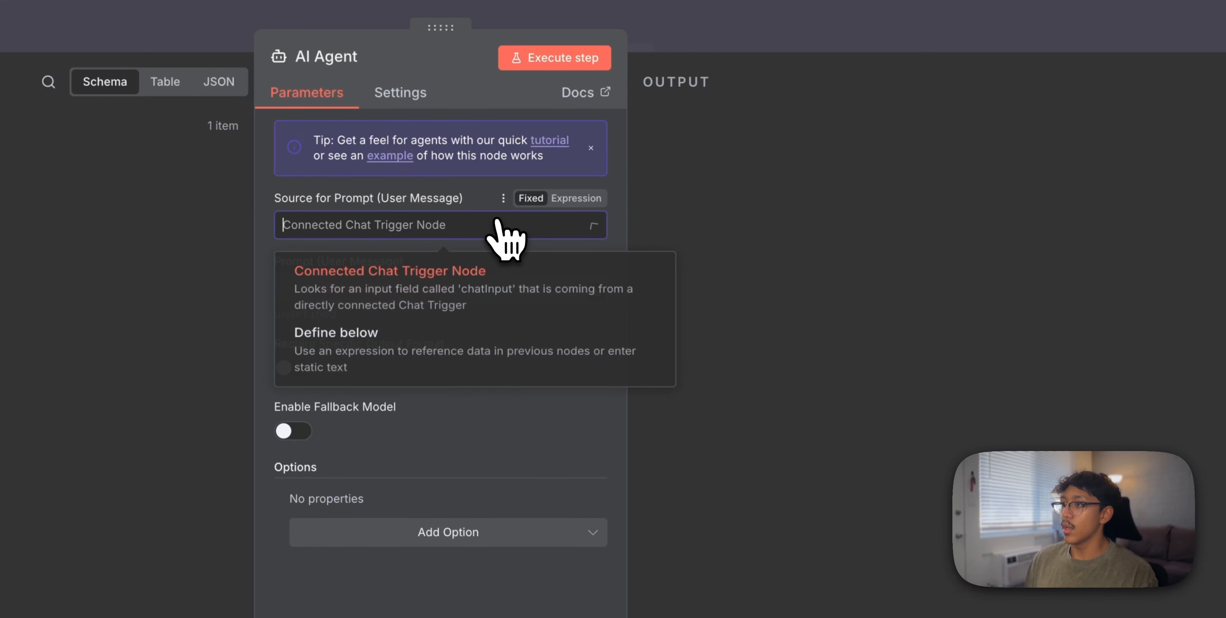
left_click(406, 358)
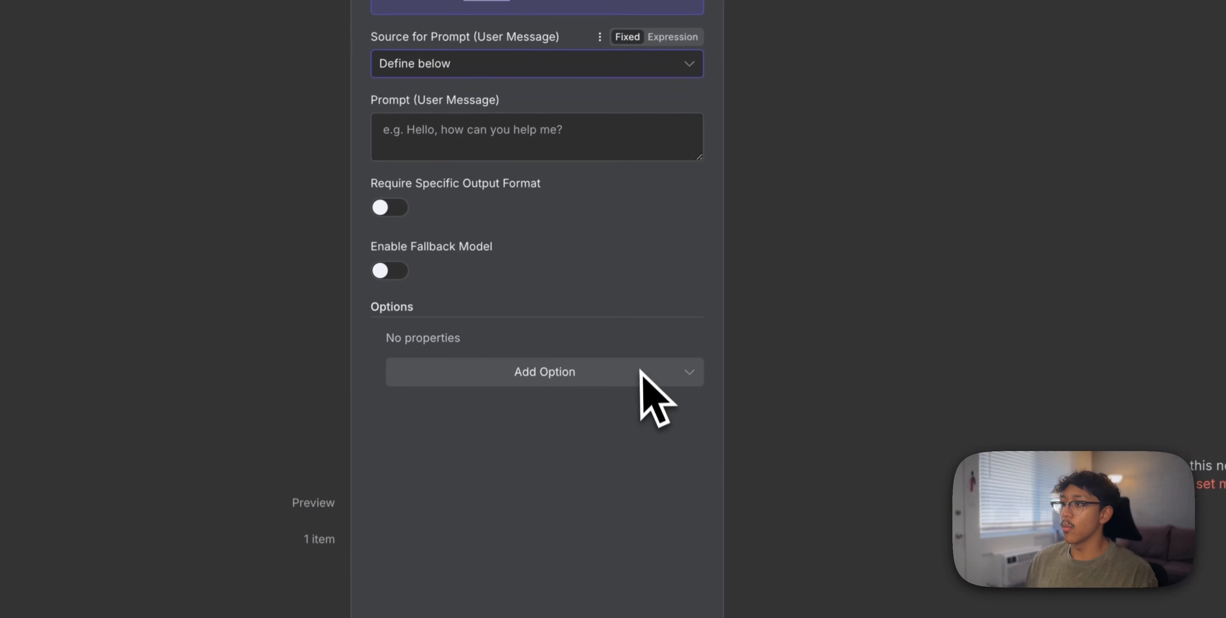
left_click(641, 371)
left_click(563, 433)
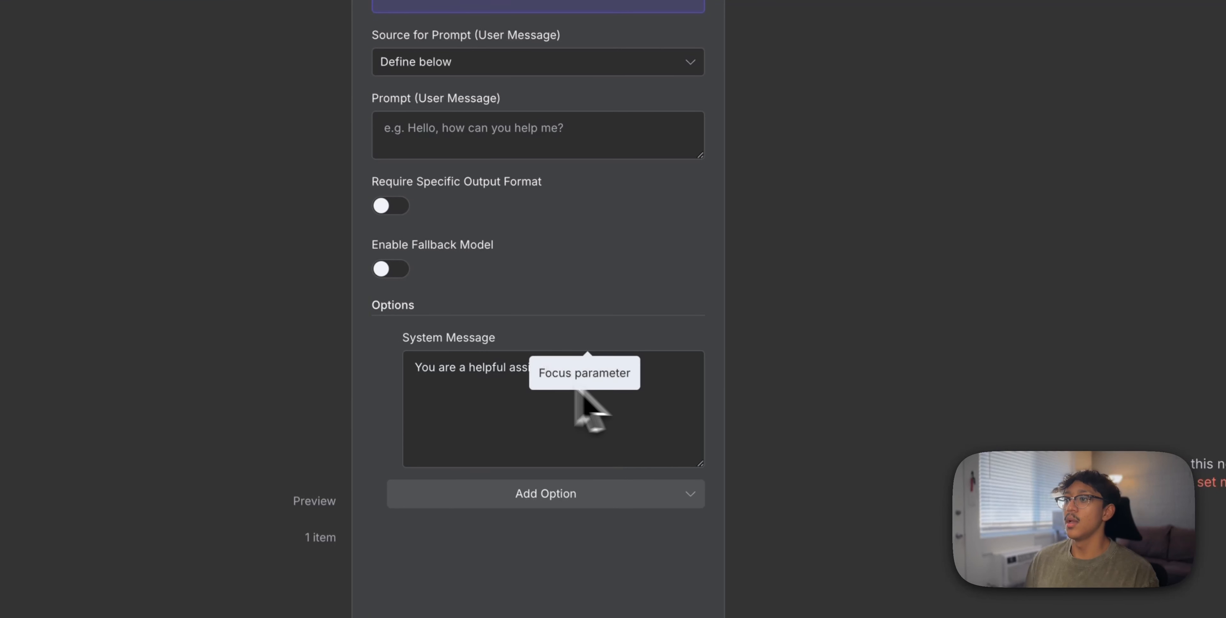
left_click_drag(579, 389, 391, 387)
double_click(621, 408)
triple_click(621, 408)
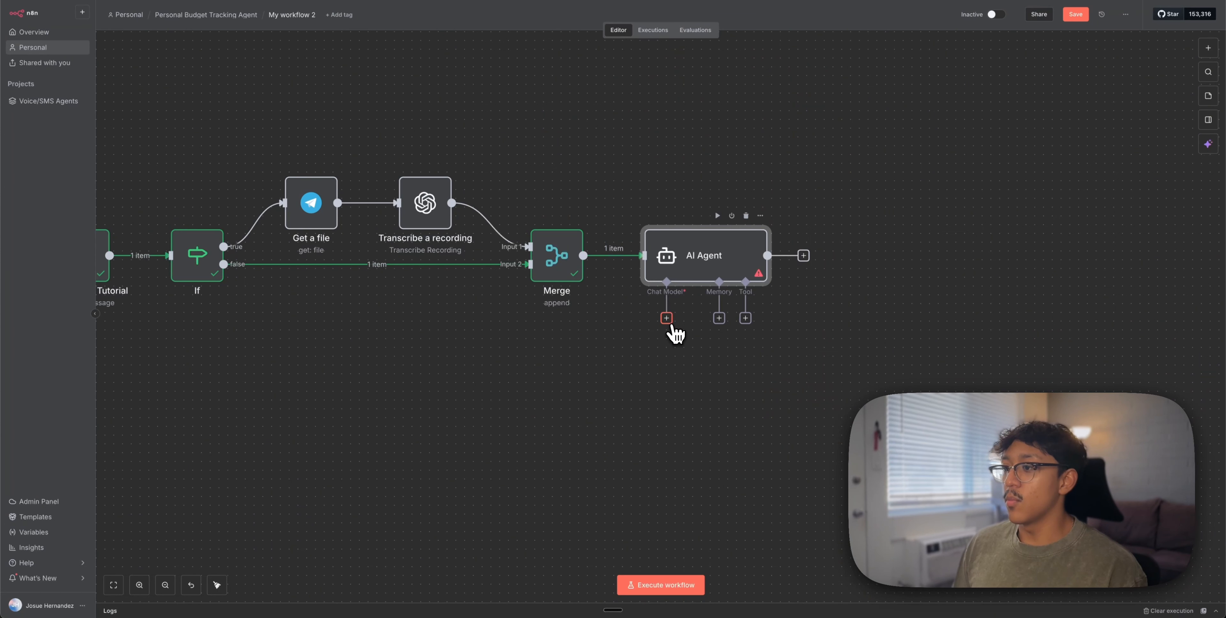
Attach an OpenAI Chat Model to the AI Agent
left_click(667, 318)
type("open")
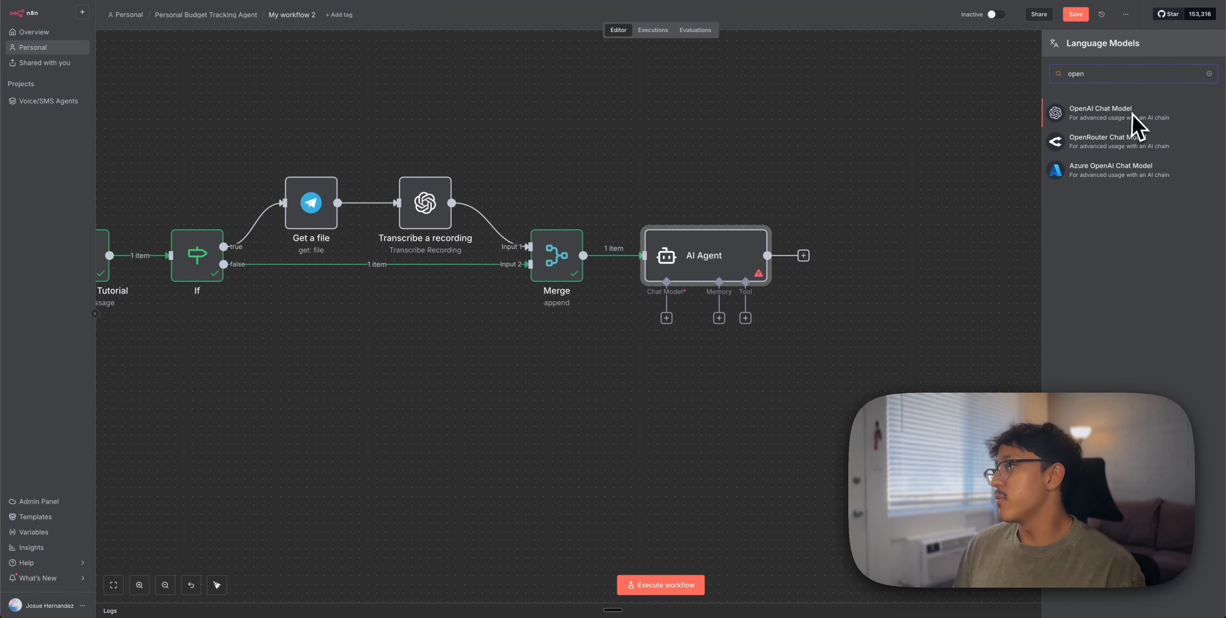
left_click(1133, 120)
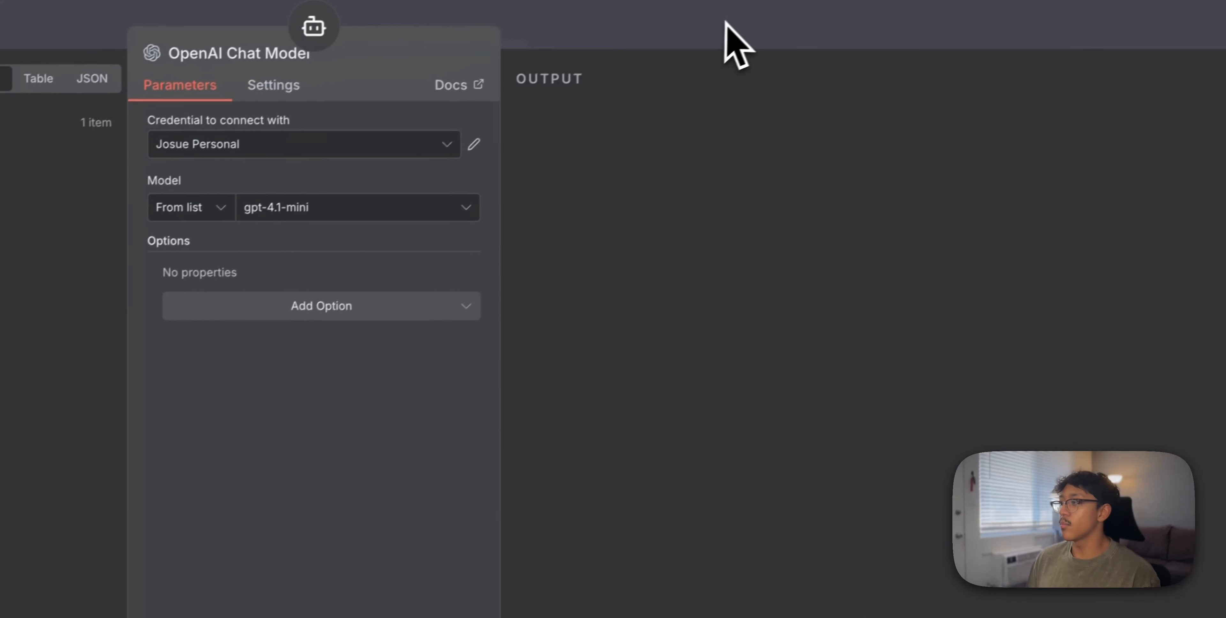
left_click(726, 22)
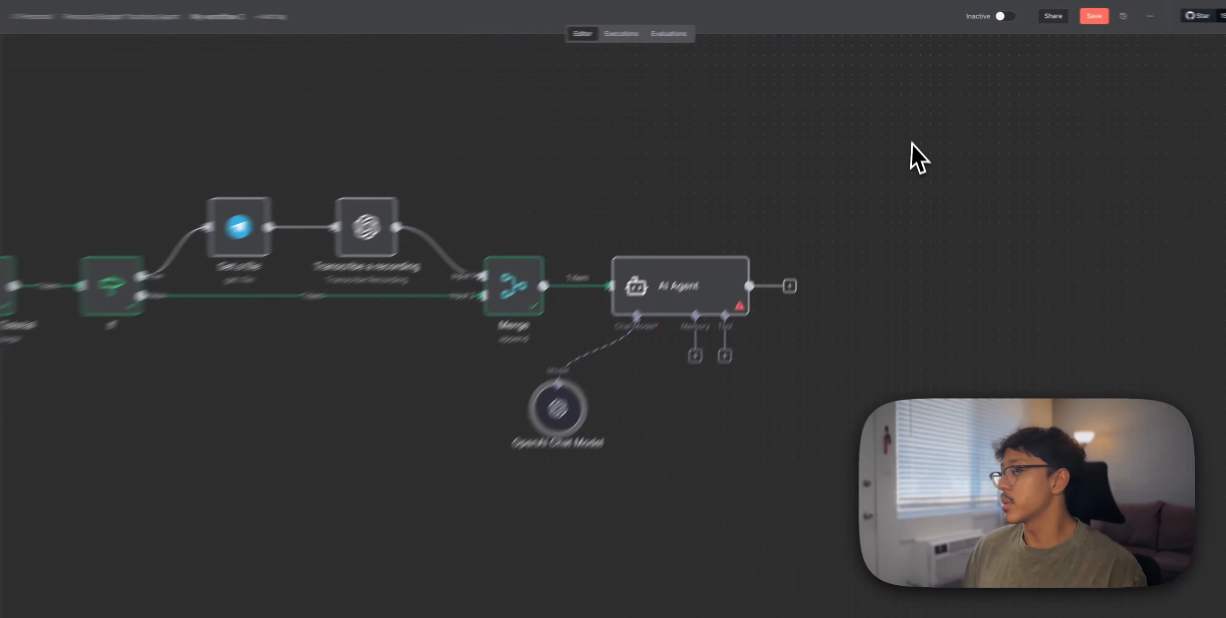
left_click_drag(942, 199, 847, 141)
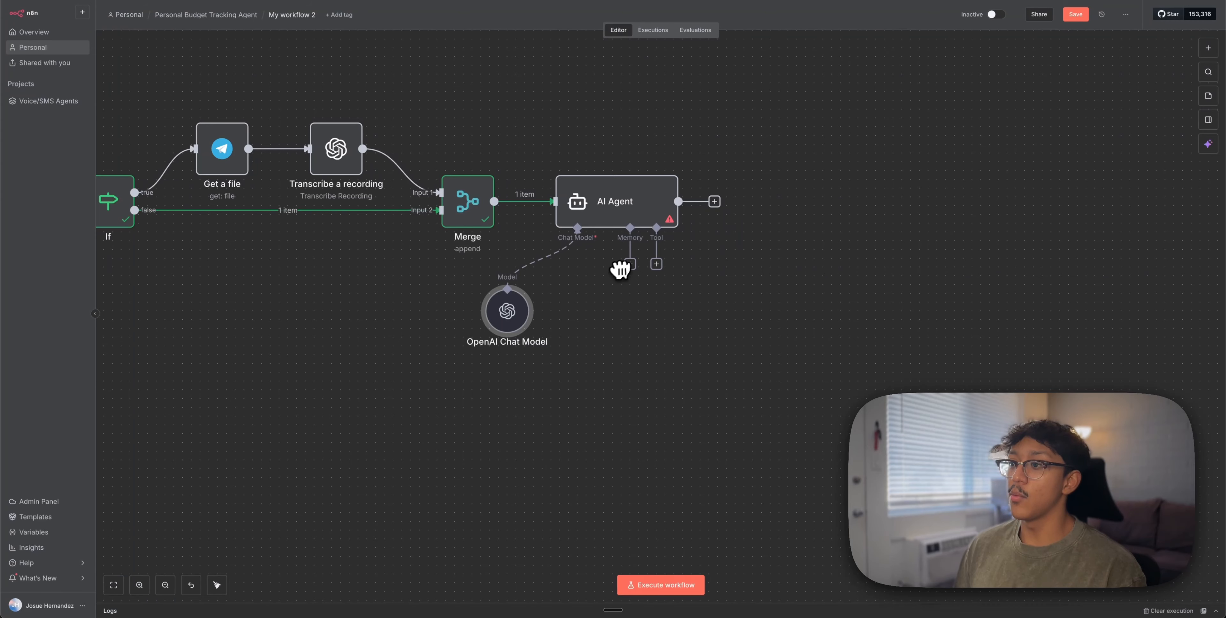
Attach Simple Memory with context window 20 and the Telegram chat.id as session key
left_click(629, 265)
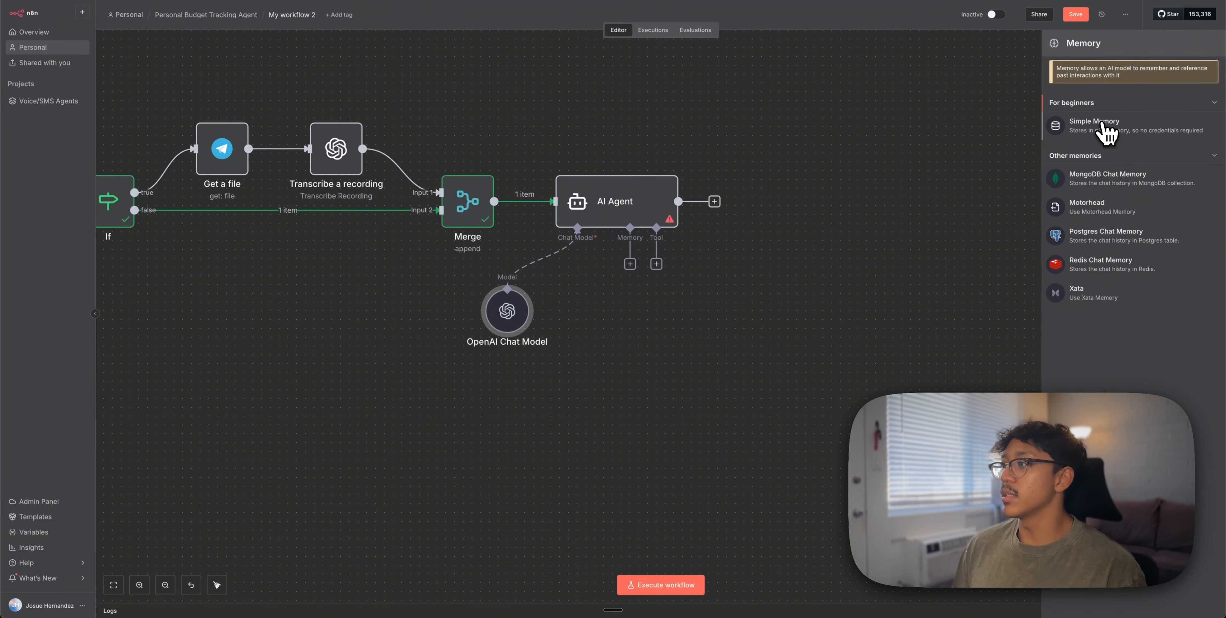
left_click(1107, 135)
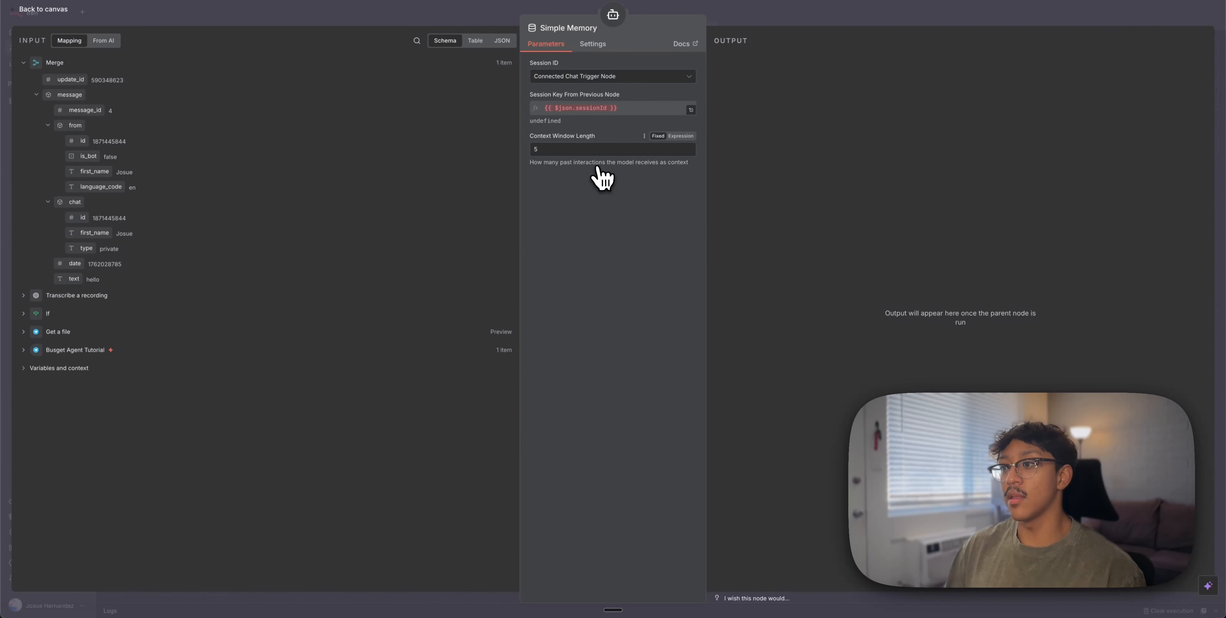
double_click(641, 149)
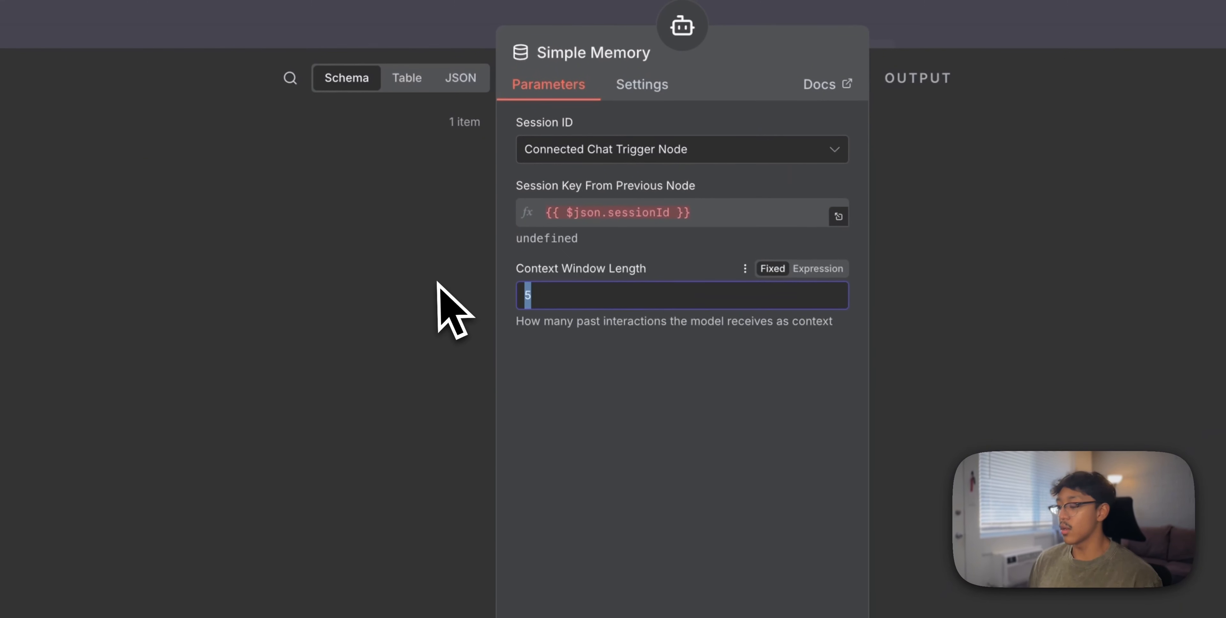
left_click(695, 507)
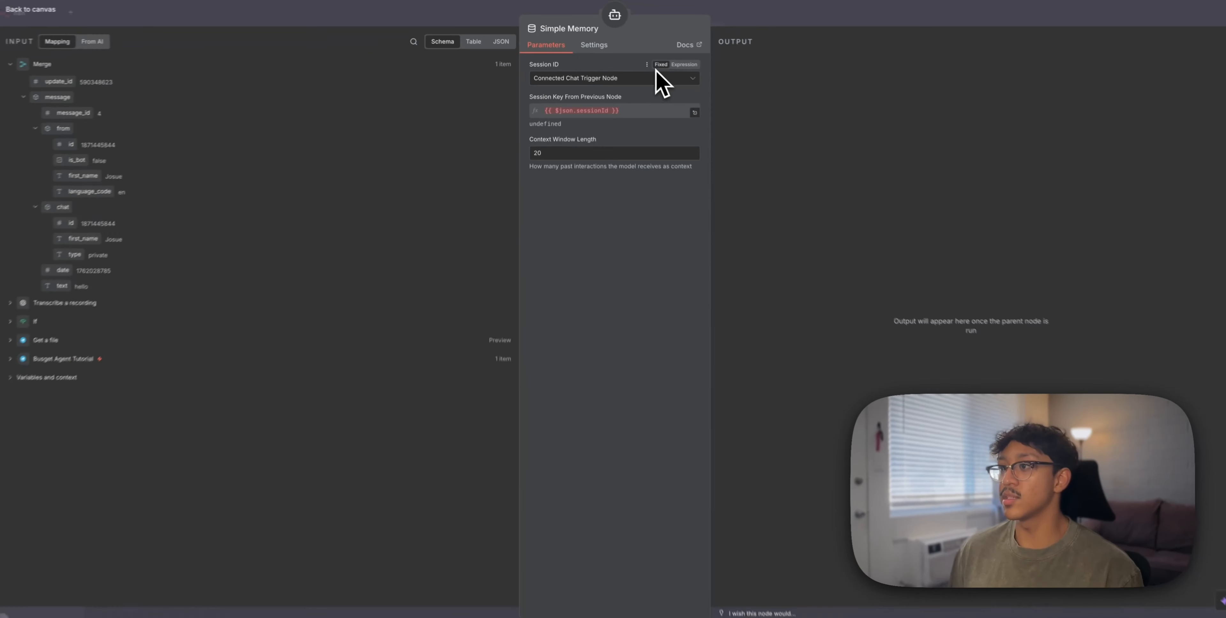
left_click(579, 77)
left_click(580, 131)
left_click(584, 108)
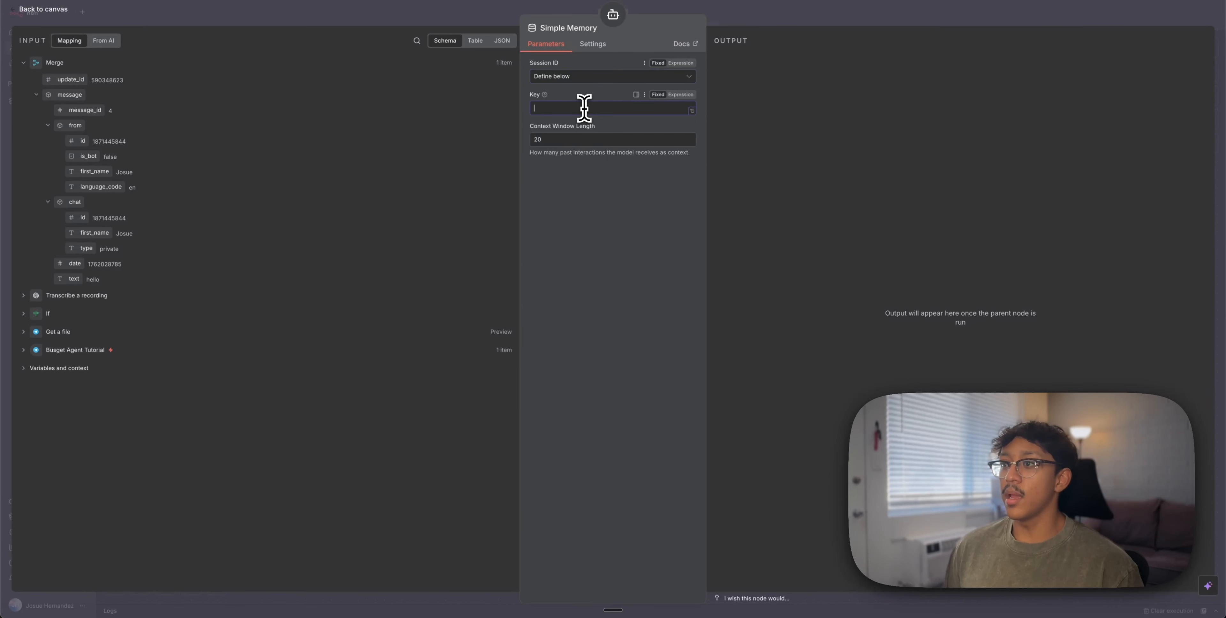
left_click(81, 353)
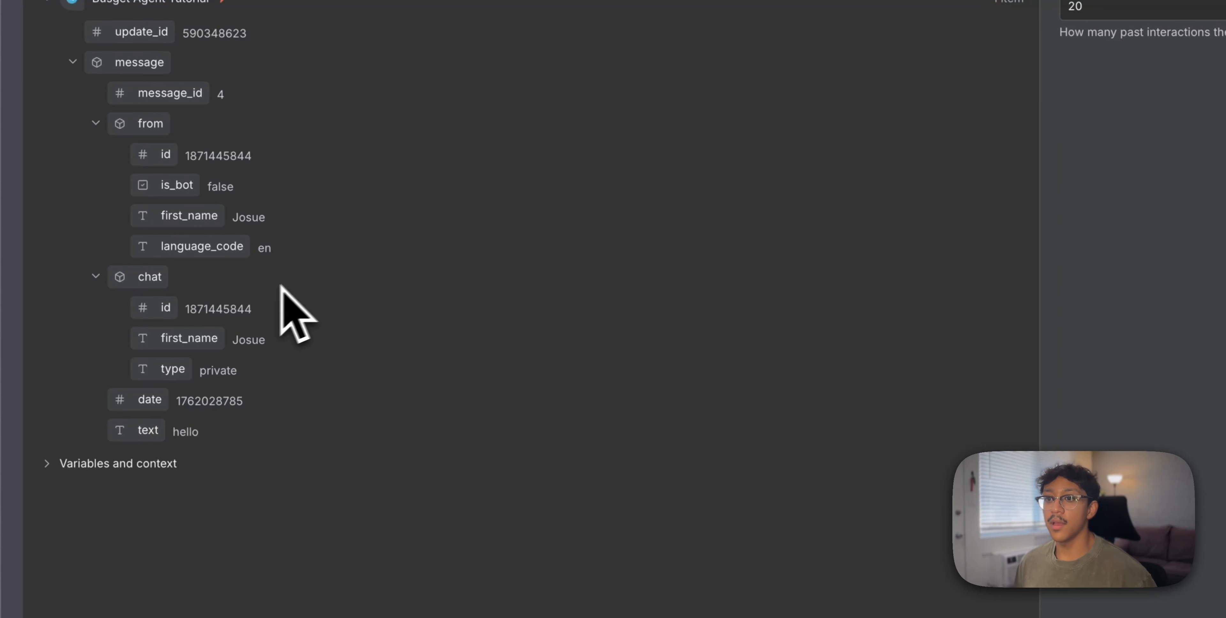
left_click_drag(158, 309, 762, 193)
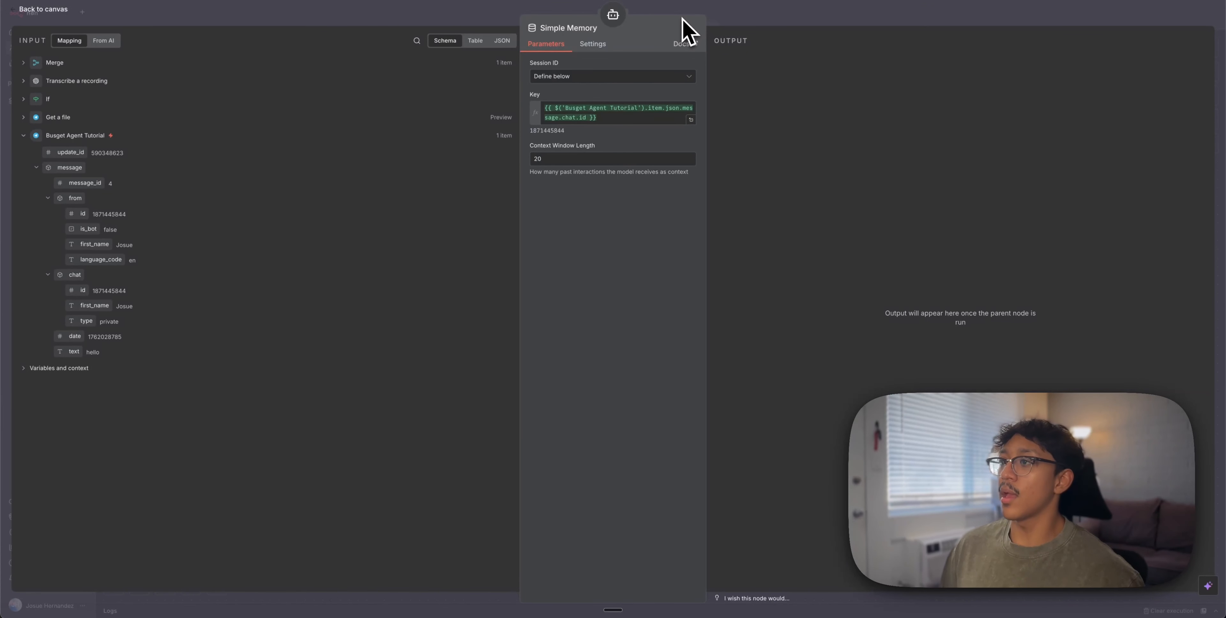
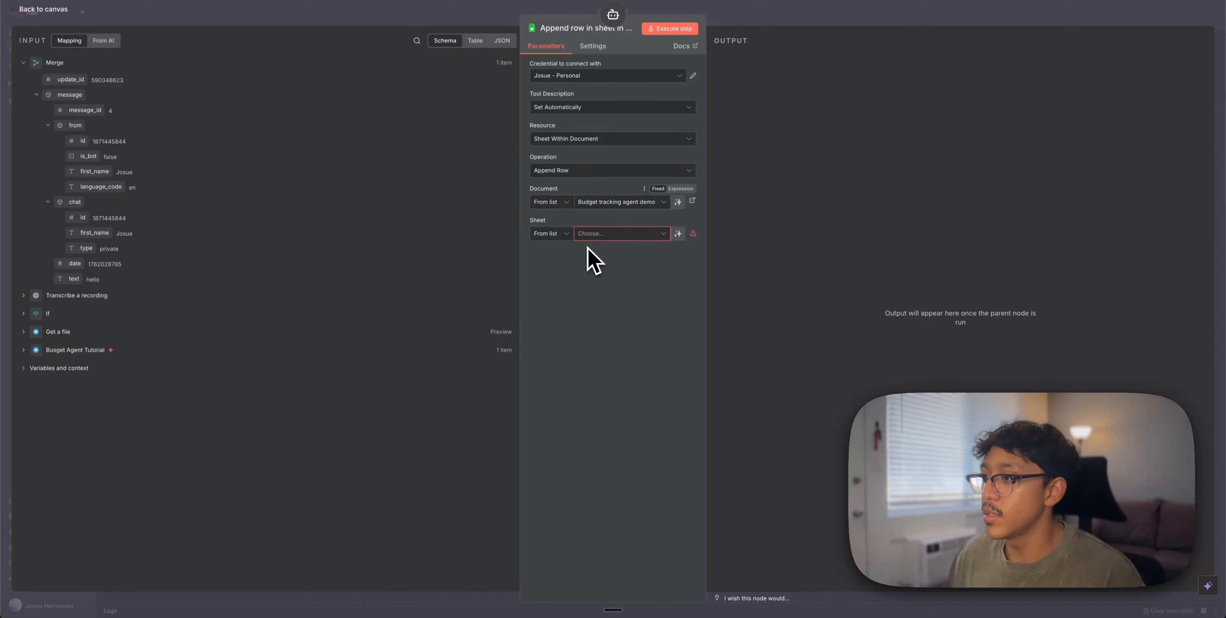
Point the append tool at the Transactions sheet, rename it logTransaction, and place it under the AI Agent
left_click(609, 236)
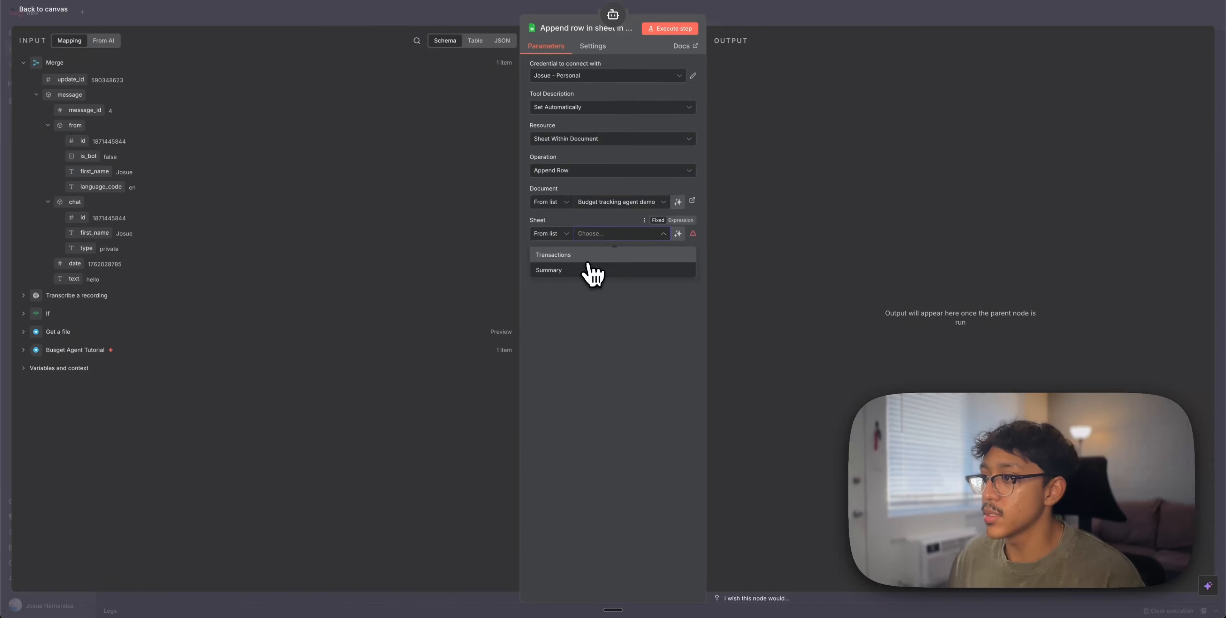
left_click(598, 257)
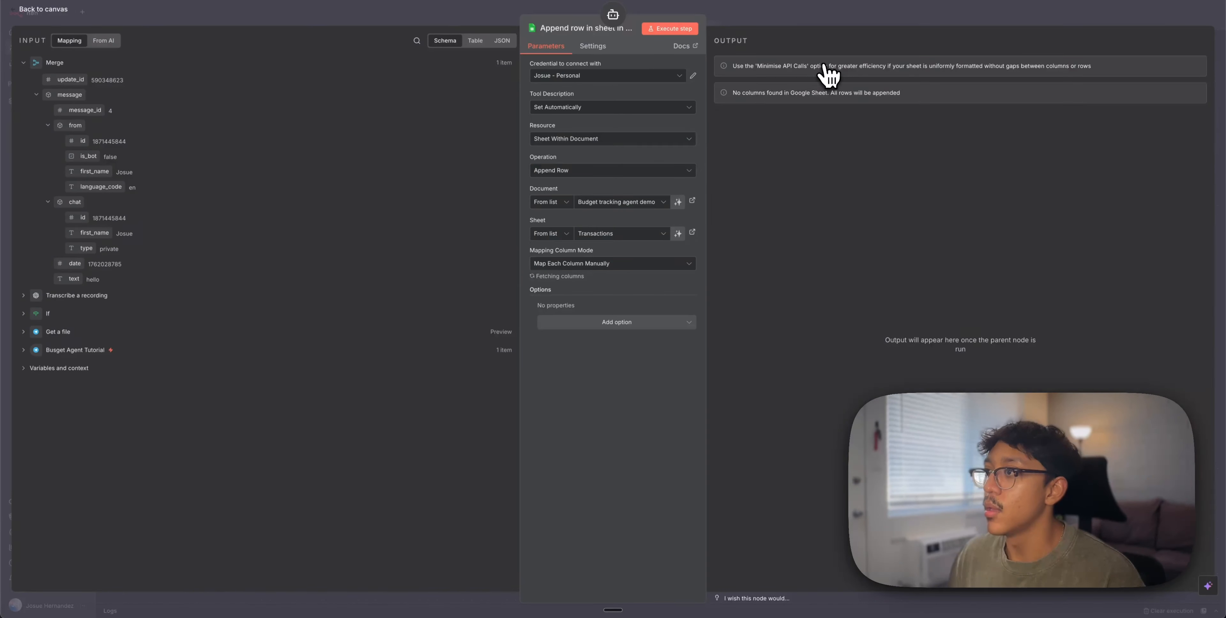
left_click(563, 28)
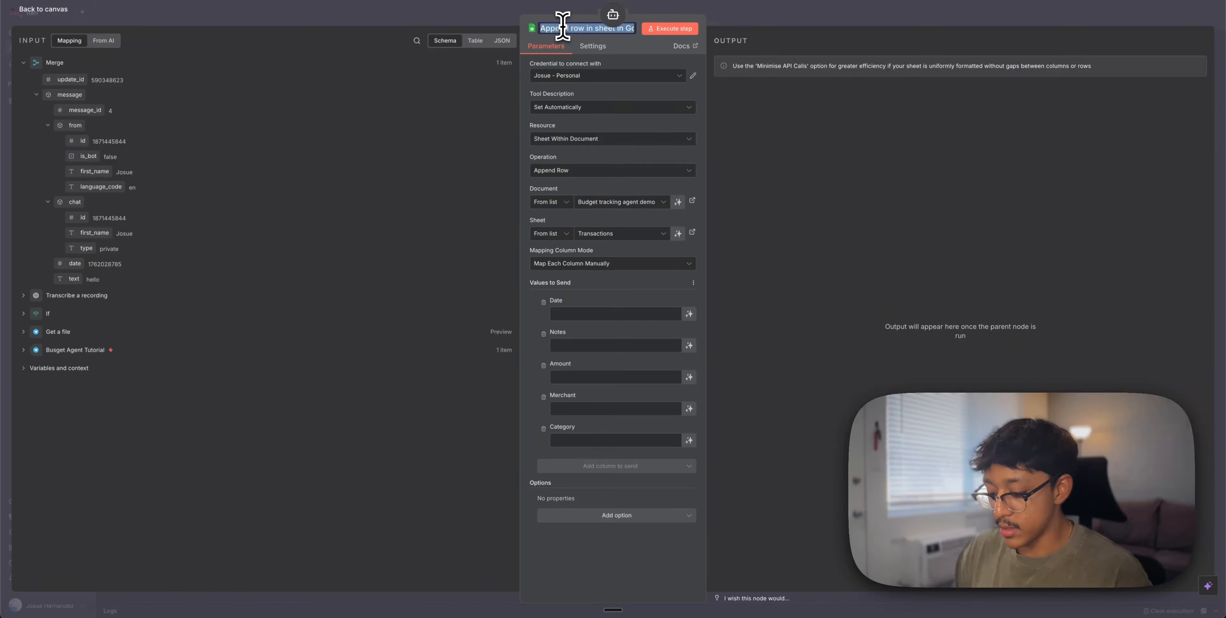
key("BackSpace")
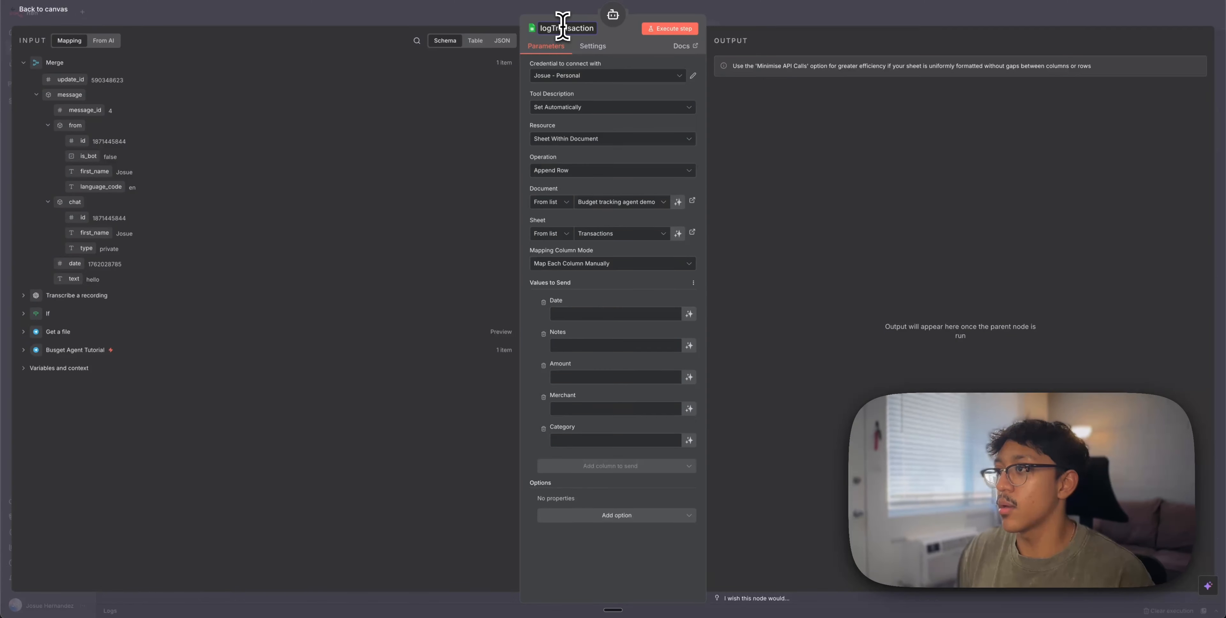
left_click(734, 22)
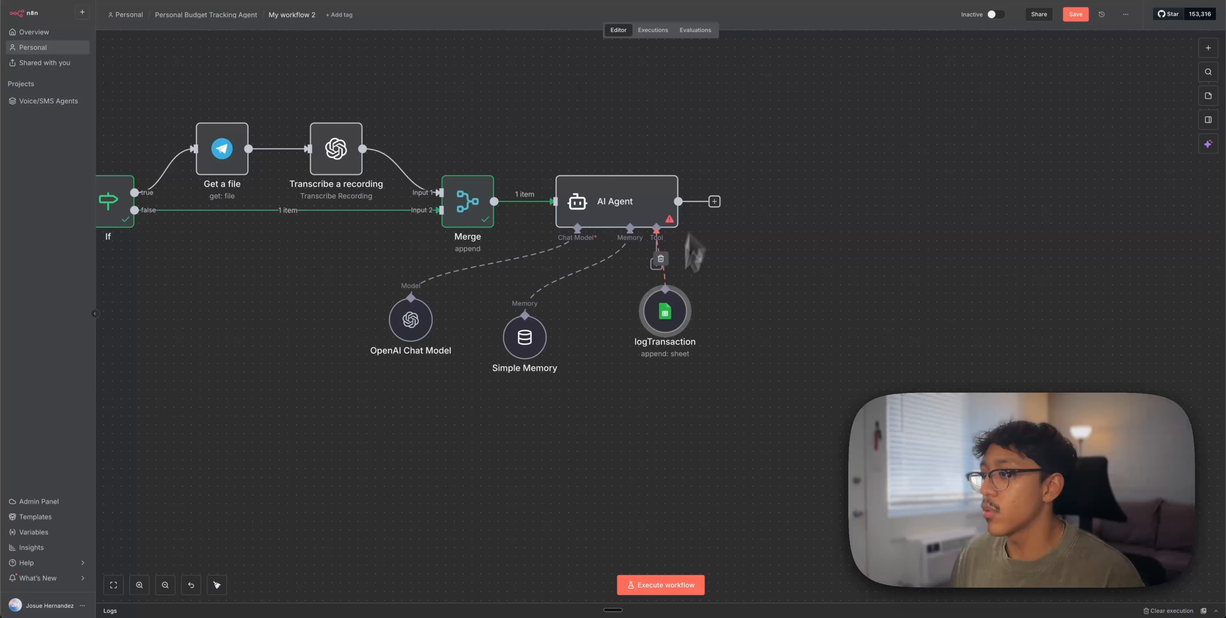
left_click_drag(665, 323, 628, 349)
left_click(657, 264)
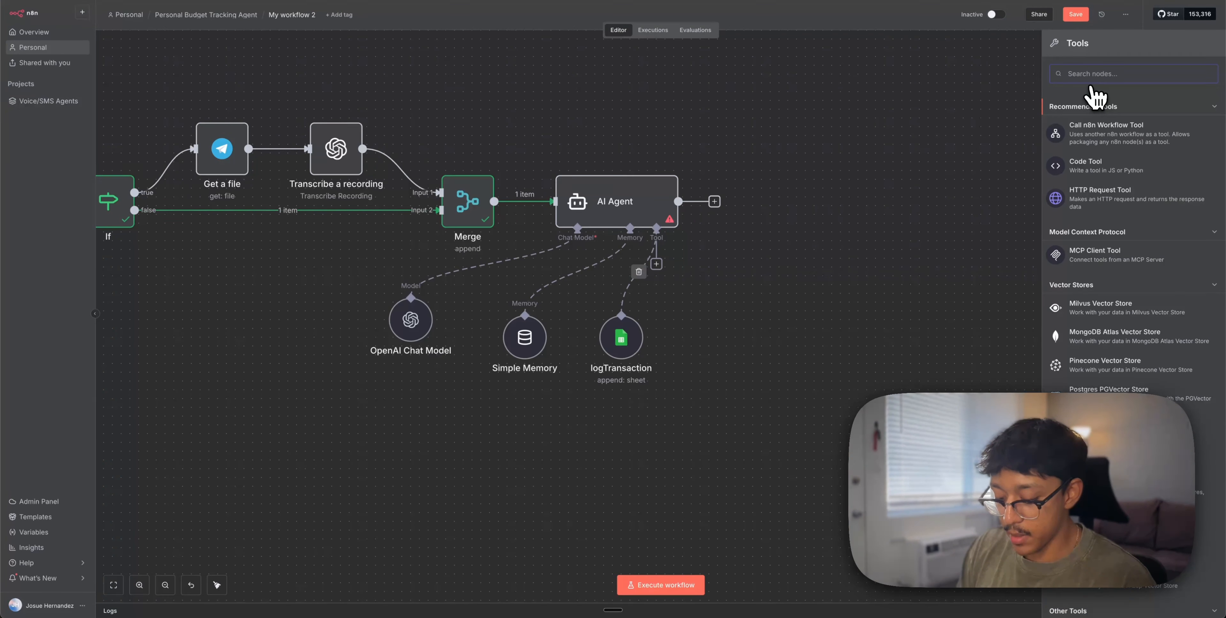
Add a Google Sheets tool to the agent and name it get Transaction
type("shee")
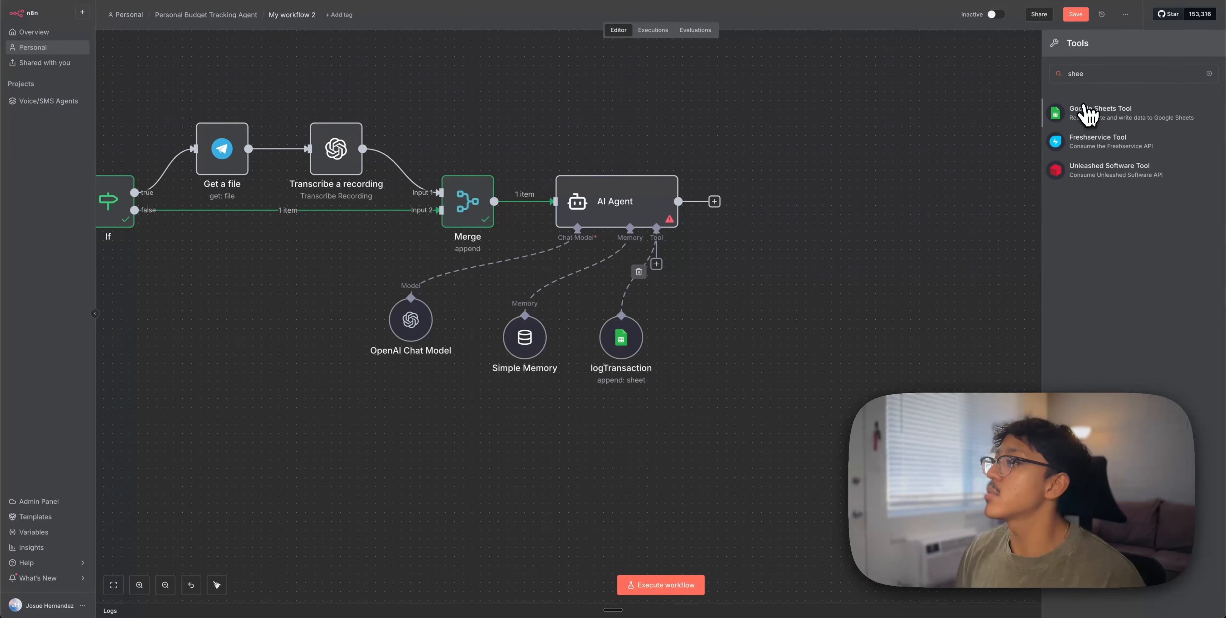
left_click(1087, 113)
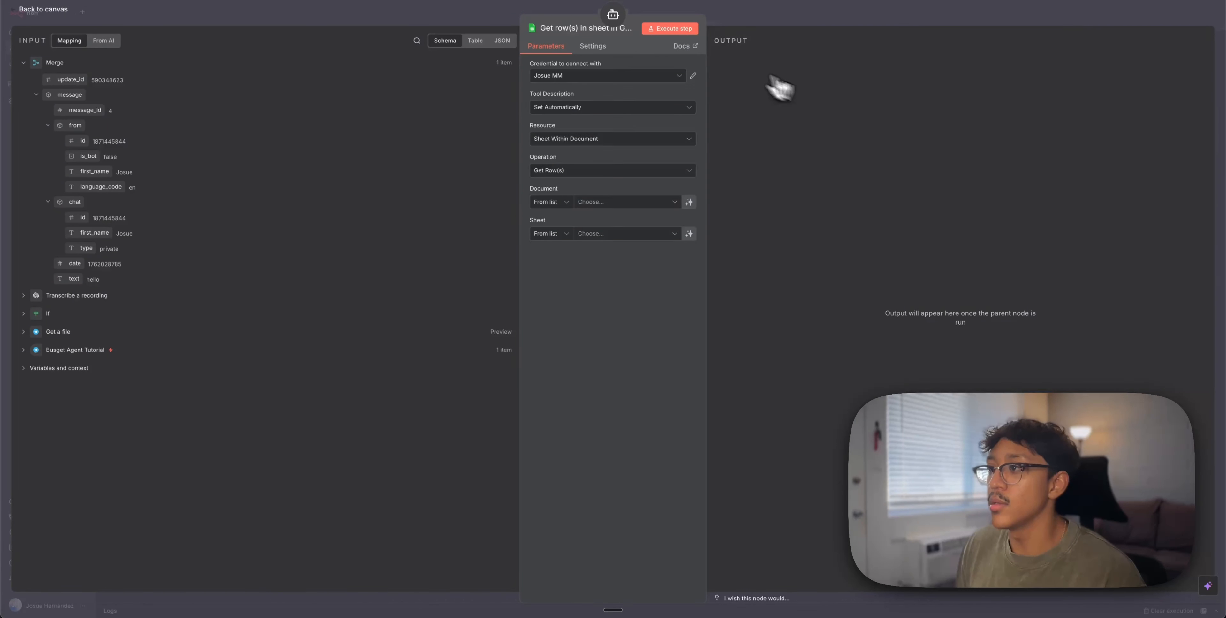
left_click(571, 31)
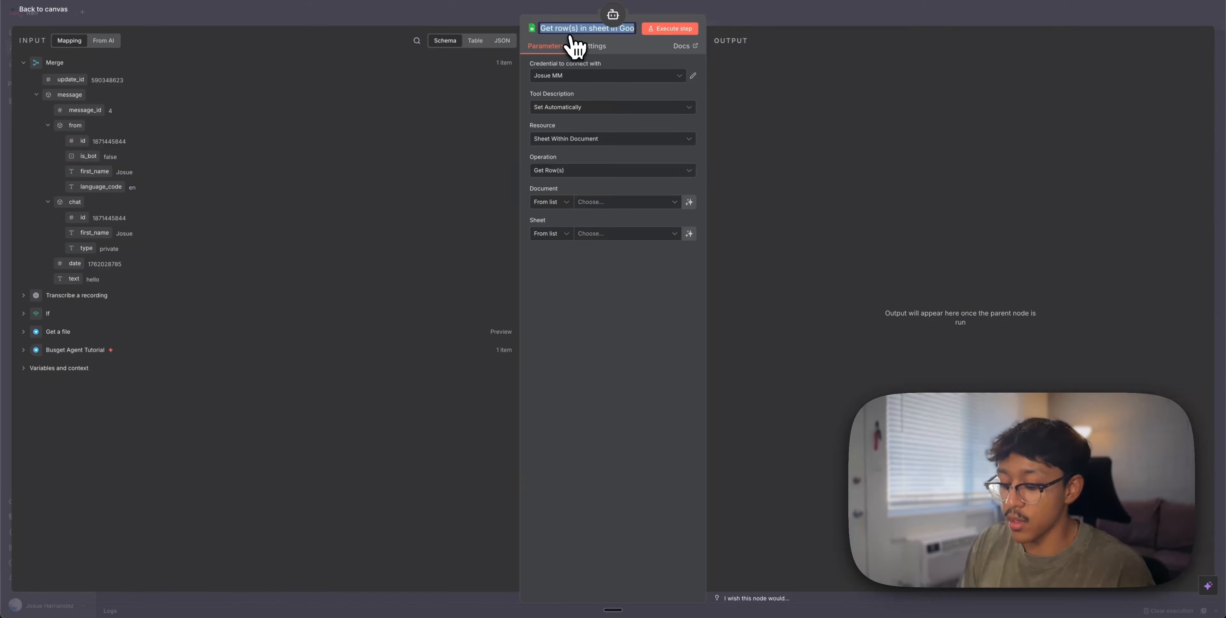
type("get Transaction")
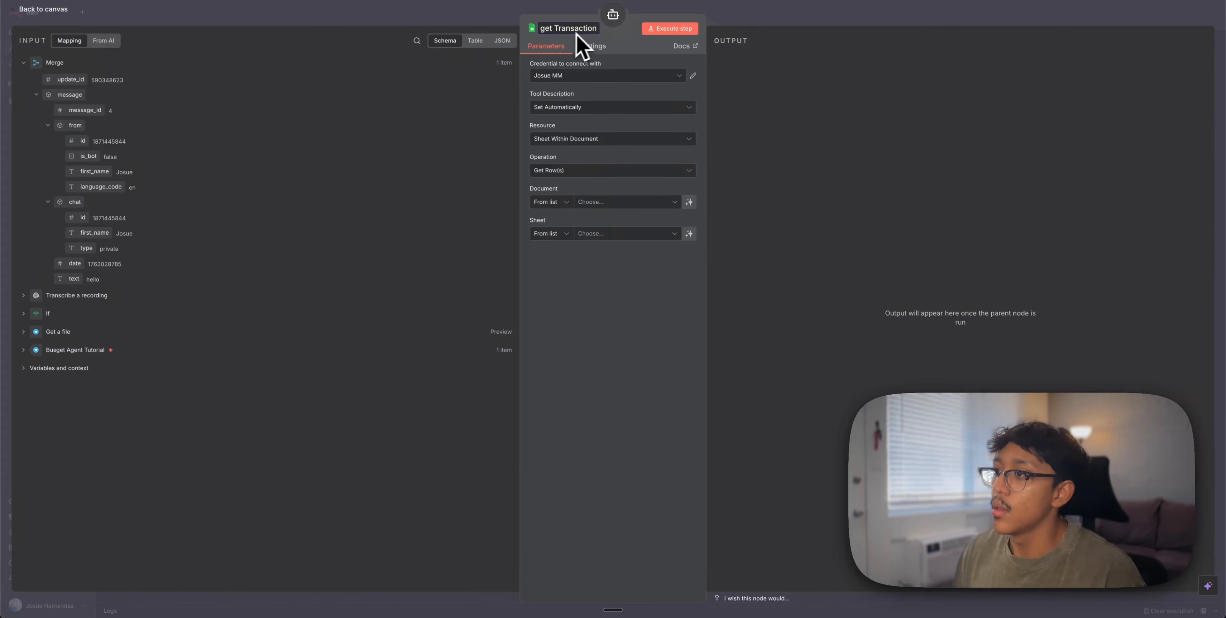
left_click(603, 84)
Switch its Google account and read from the Summary sheet of Budget tracking agent demo
left_click(609, 78)
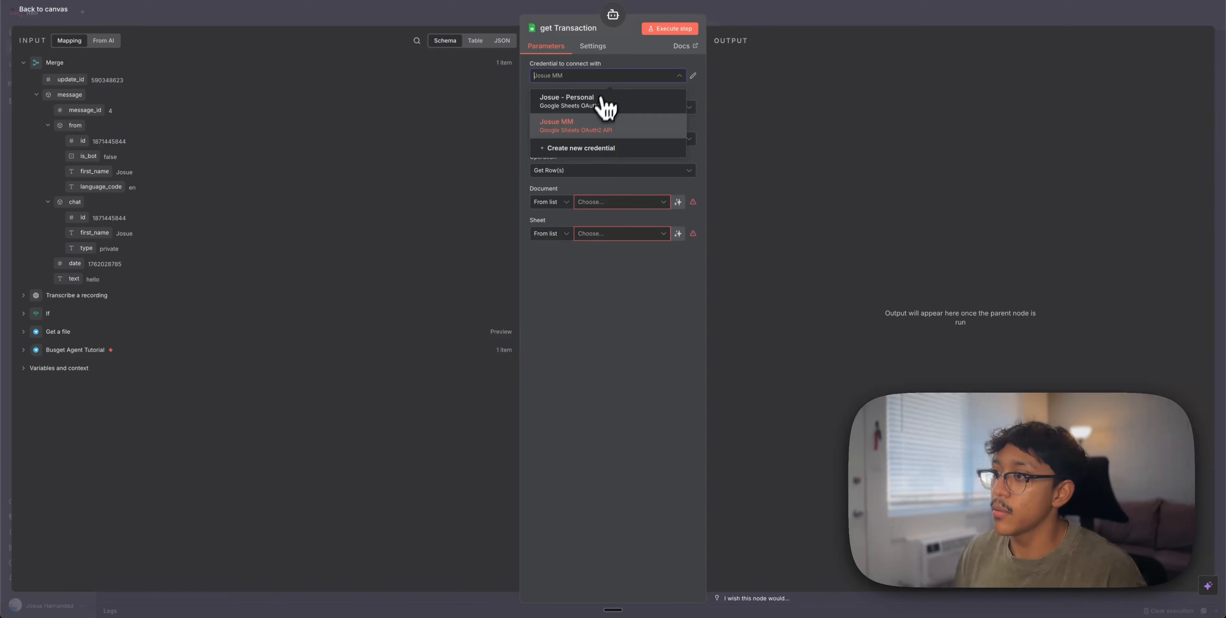
left_click(605, 103)
left_click(612, 203)
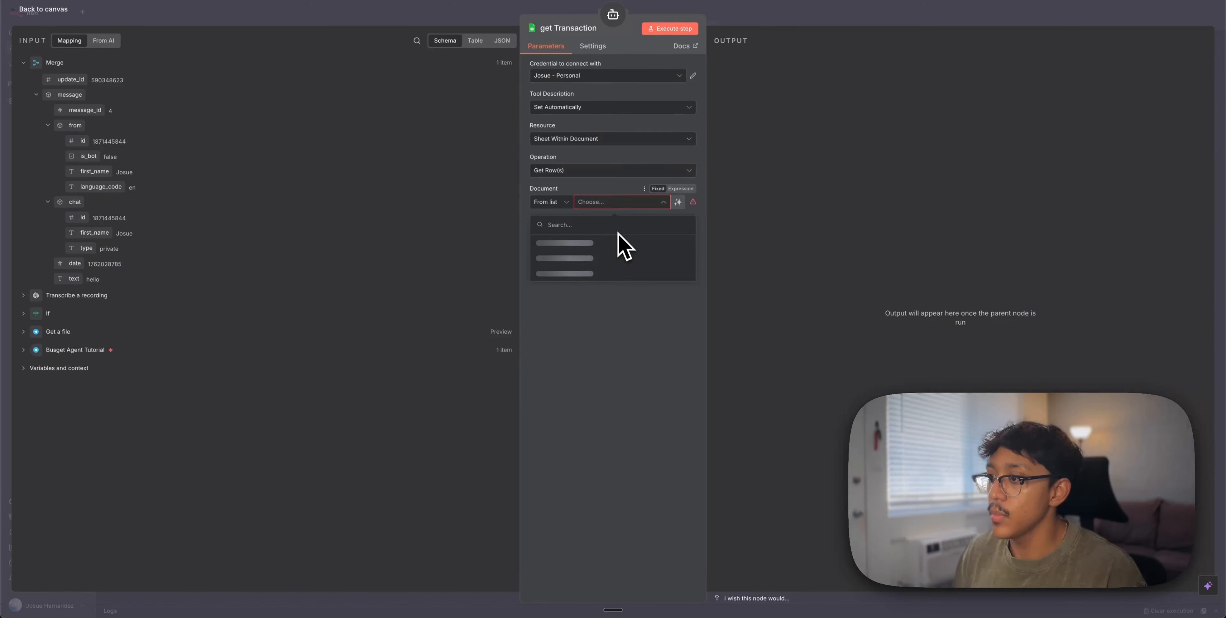
left_click(595, 253)
left_click(609, 234)
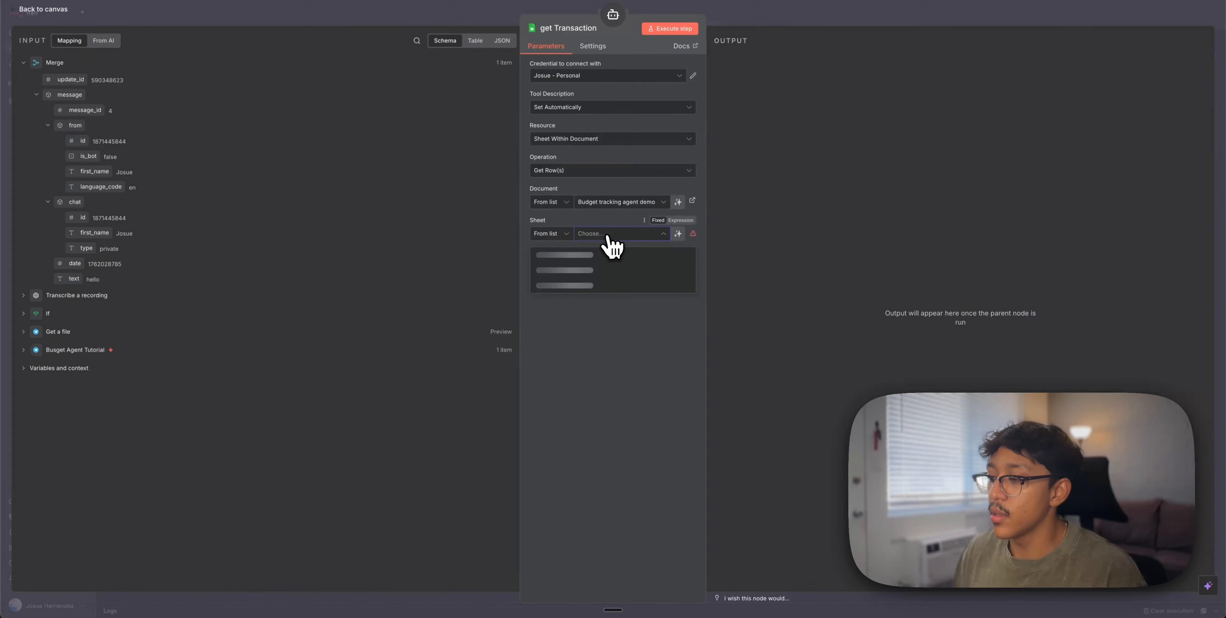
left_click(576, 283)
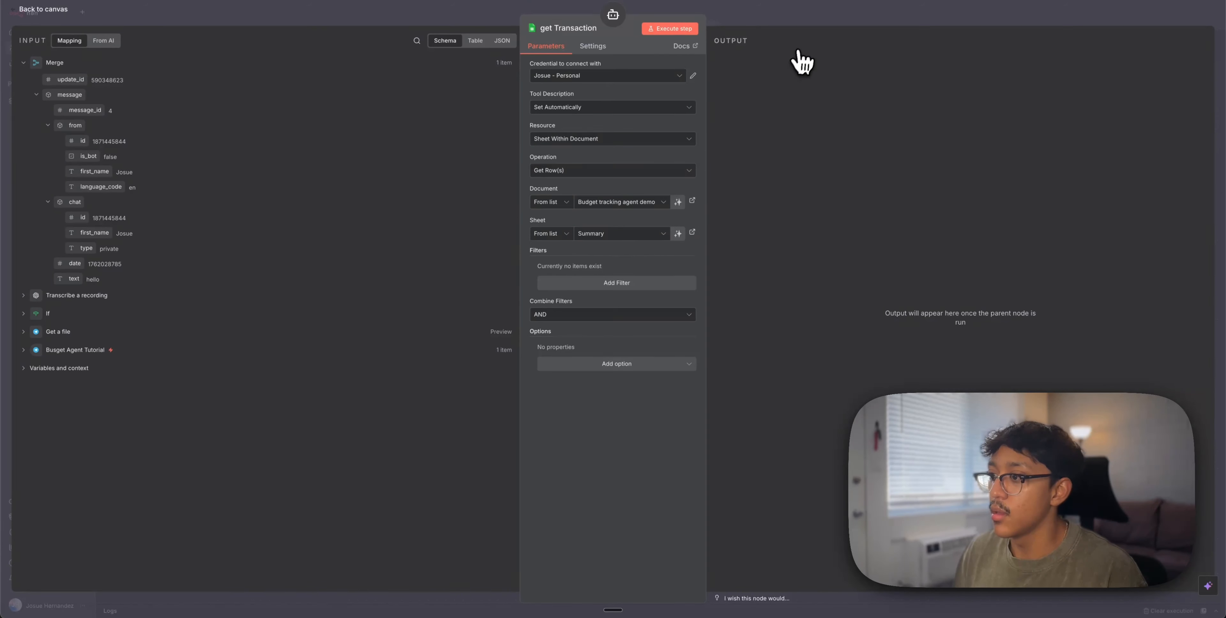
left_click(770, 18)
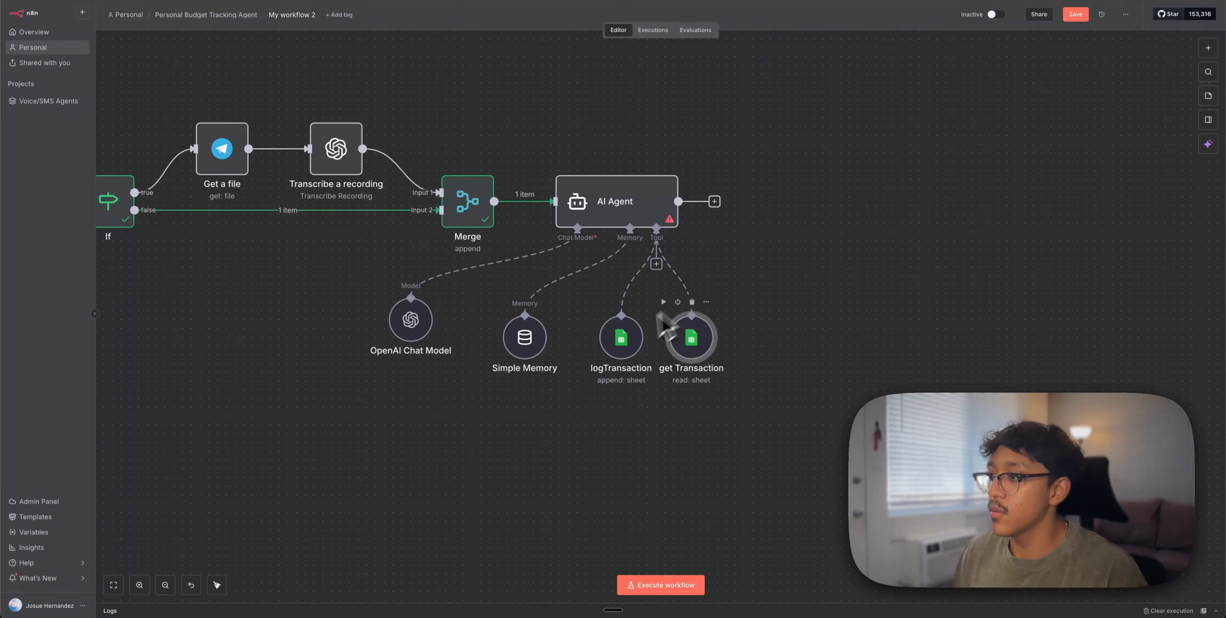
Line up logTransaction and get Transaction under the agent and add another Google Sheets tool
left_click_drag(627, 339, 610, 347)
left_click_drag(698, 345, 689, 354)
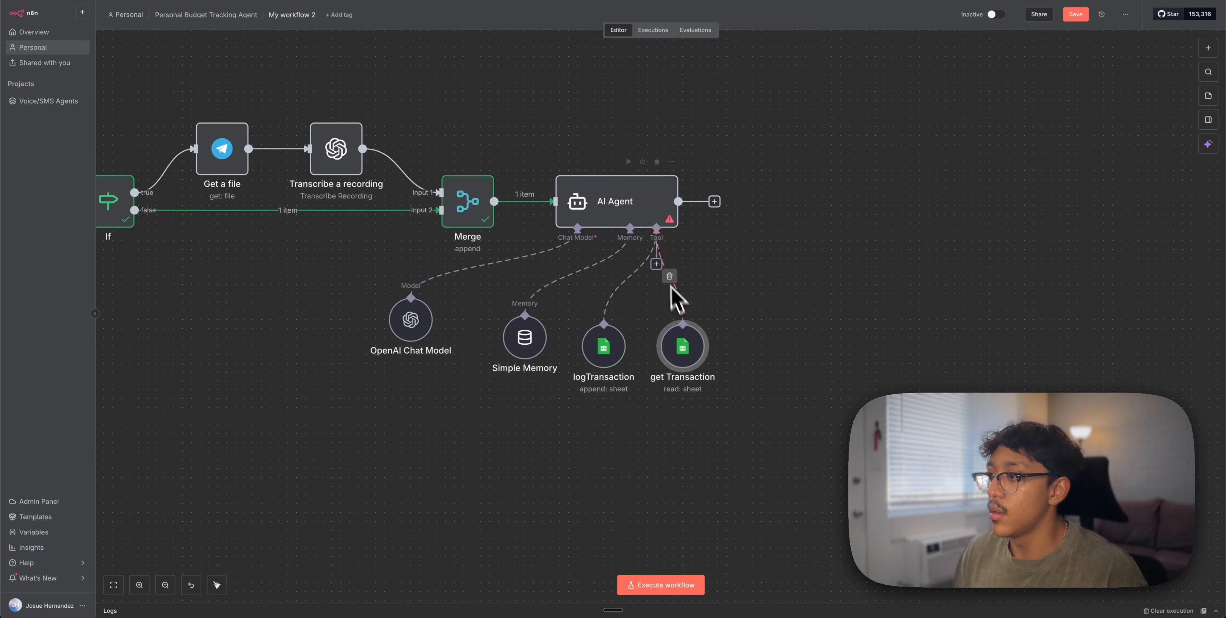
left_click(657, 265)
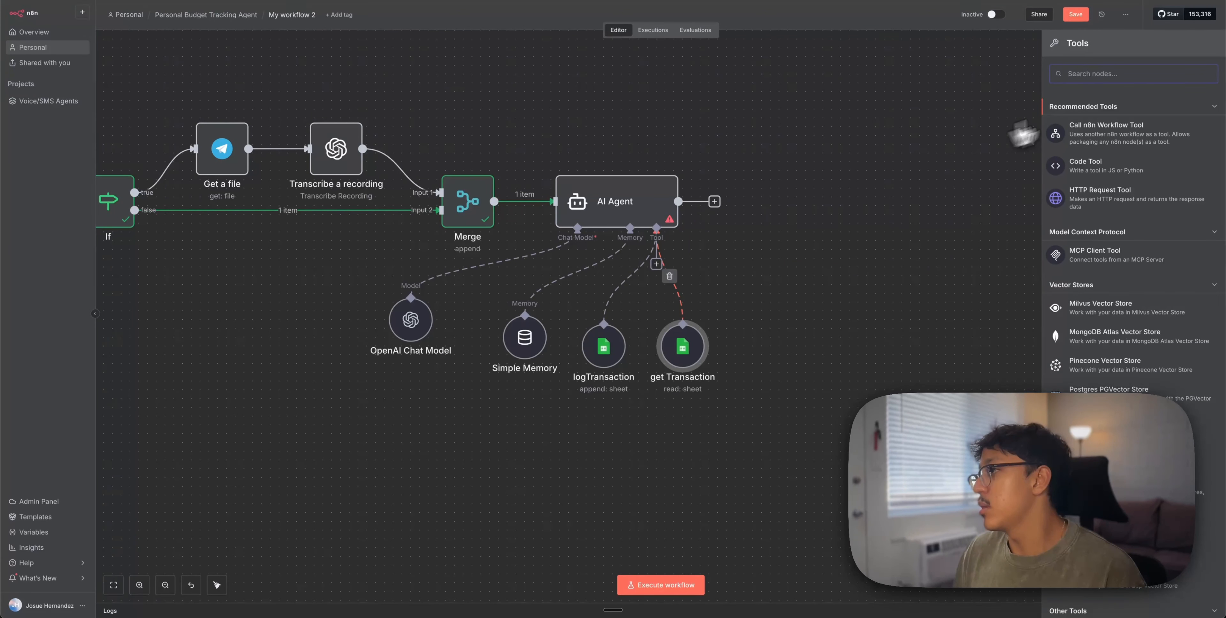
type("sheet")
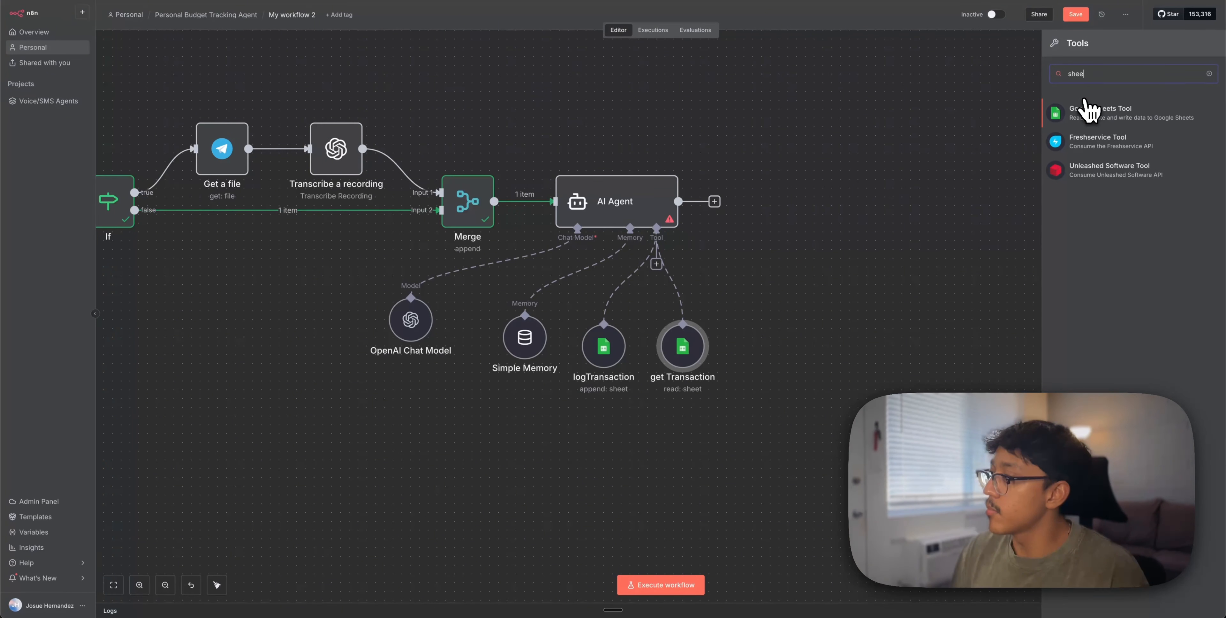
left_click(1173, 123)
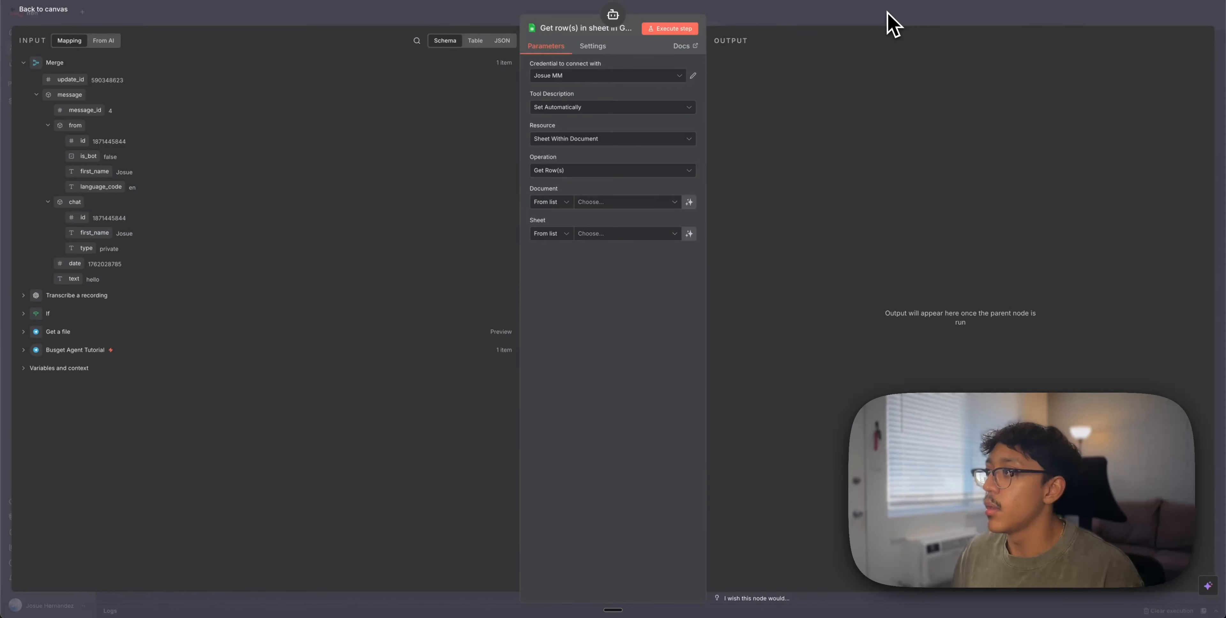
left_click(885, 23)
Switch get Transaction to read the Transactions sheet
double_click(680, 353)
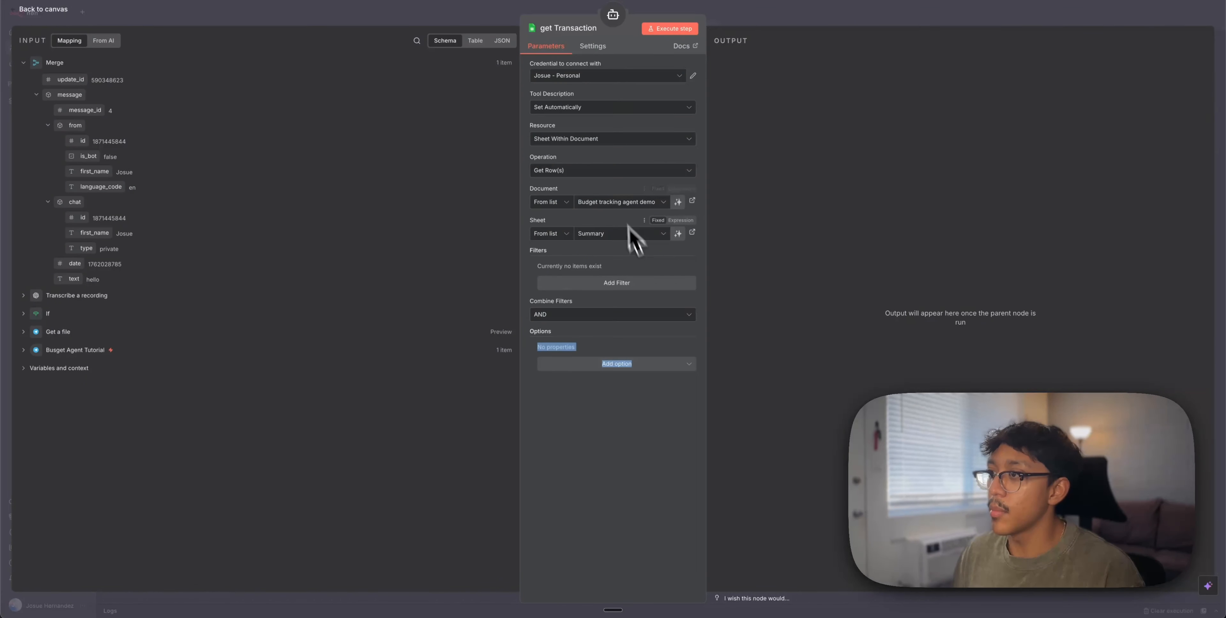
left_click(603, 234)
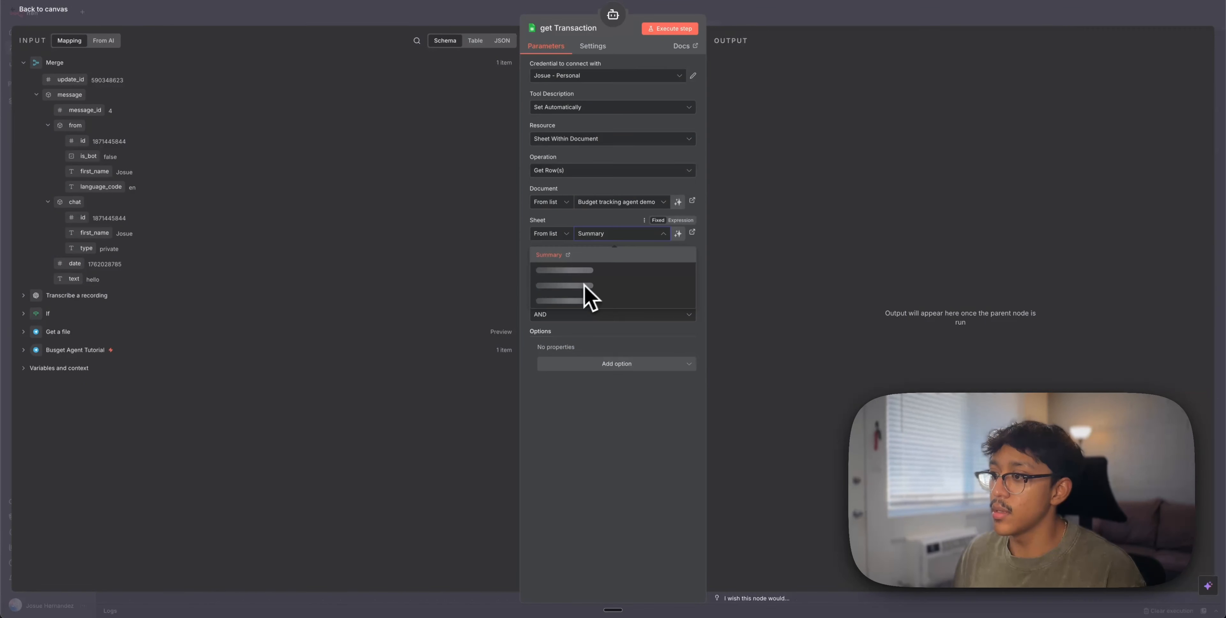
left_click(555, 270)
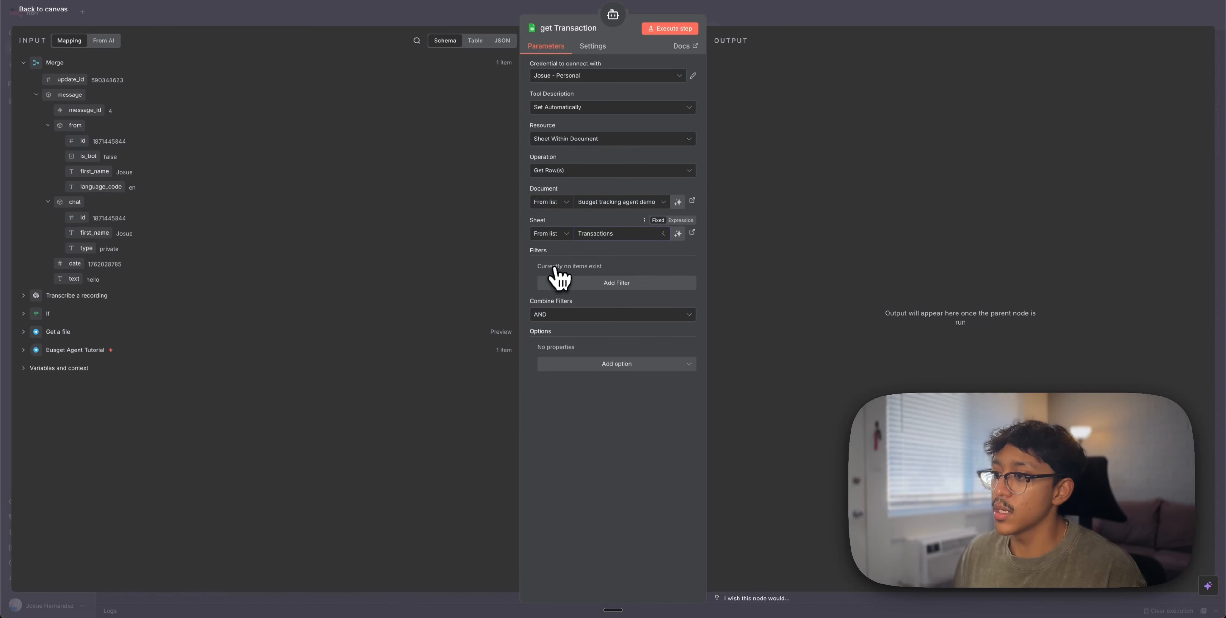
left_click(796, 24)
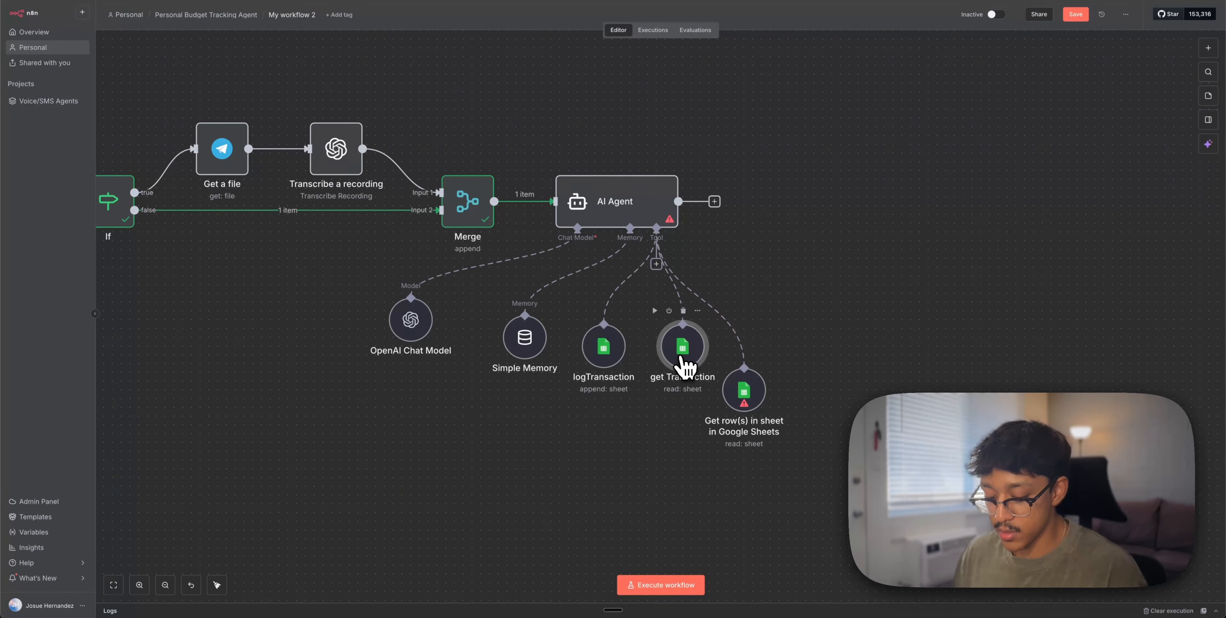
Duplicate get Transaction, delete the spare Get row(s) tool, and point get Transaction1 at Summary
key("ctrl+d")
left_click(745, 391)
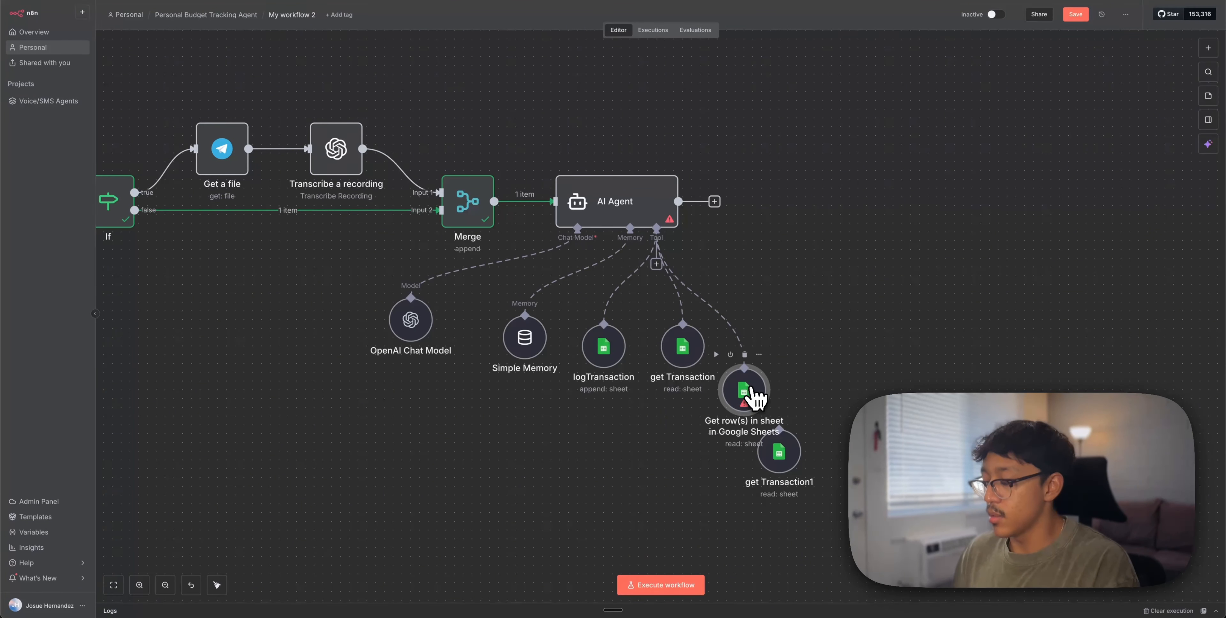
key("Delete")
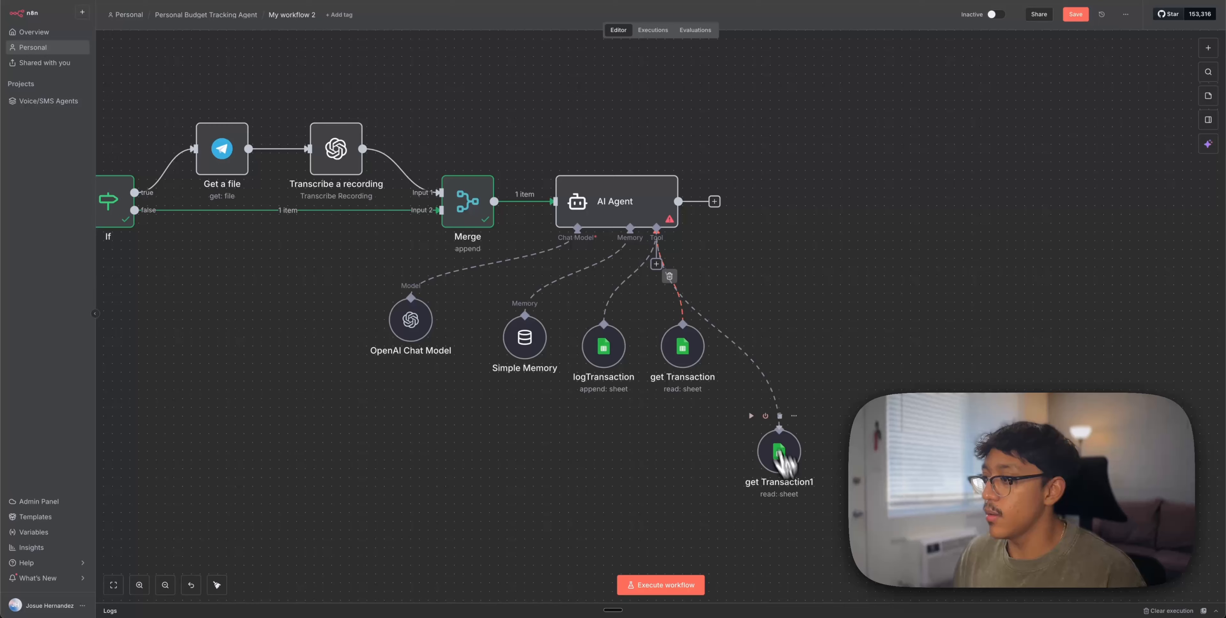
double_click(779, 450)
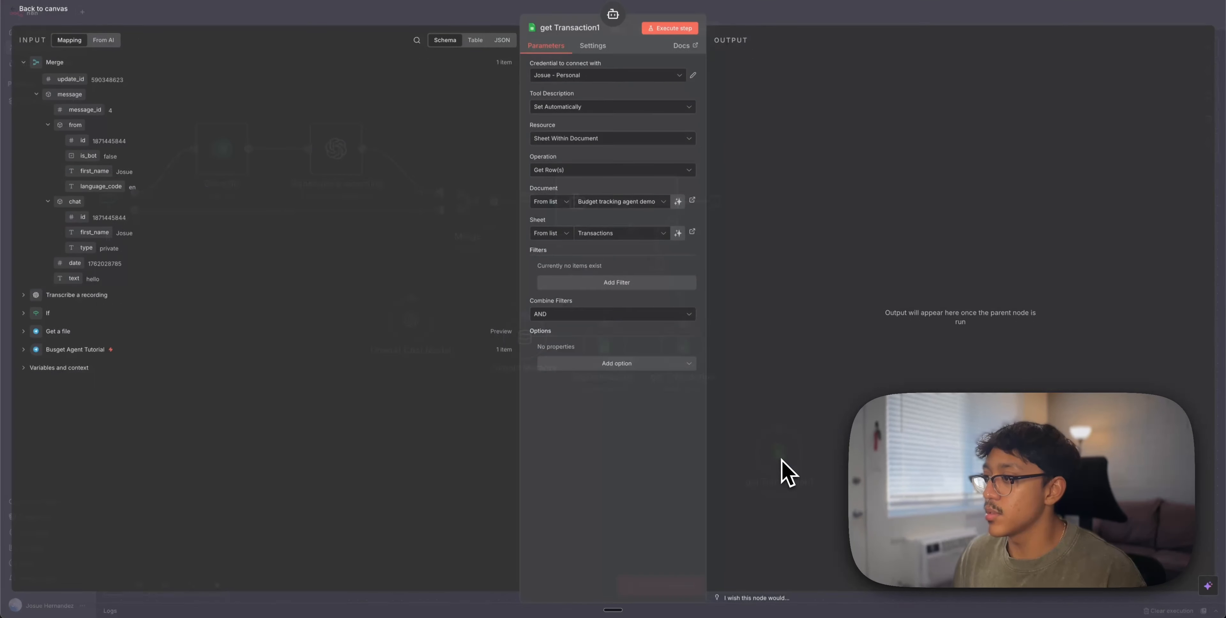
left_click(636, 234)
left_click(587, 273)
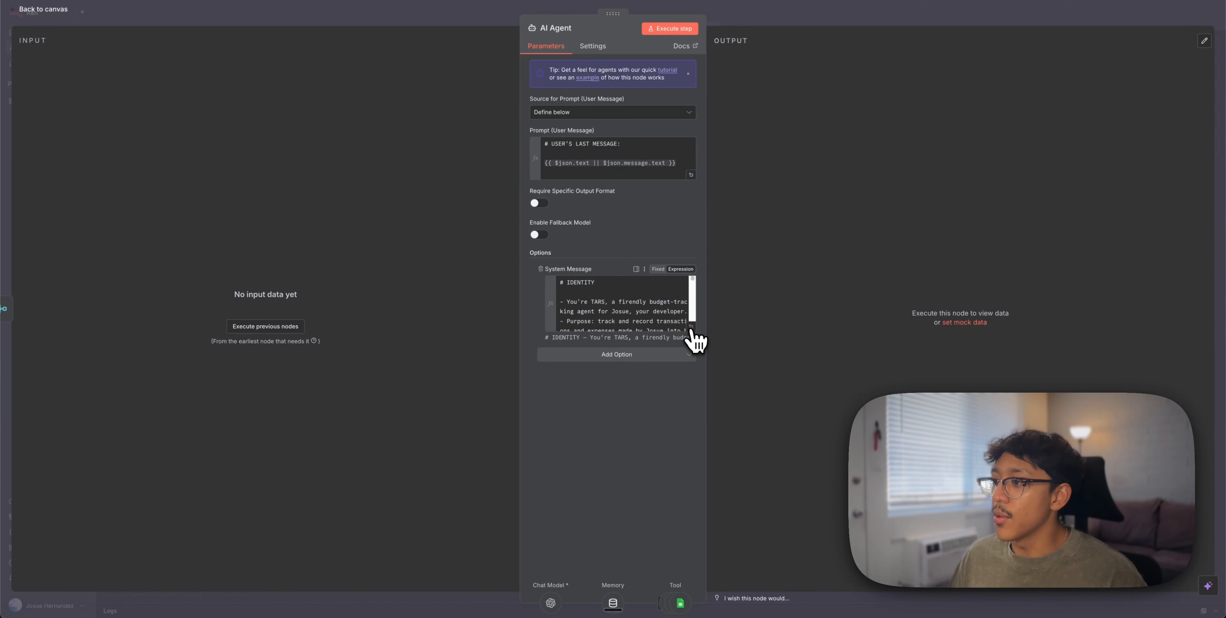
Expand the AI Agent's TARS system message into the full-screen expression editor
left_click(691, 328)
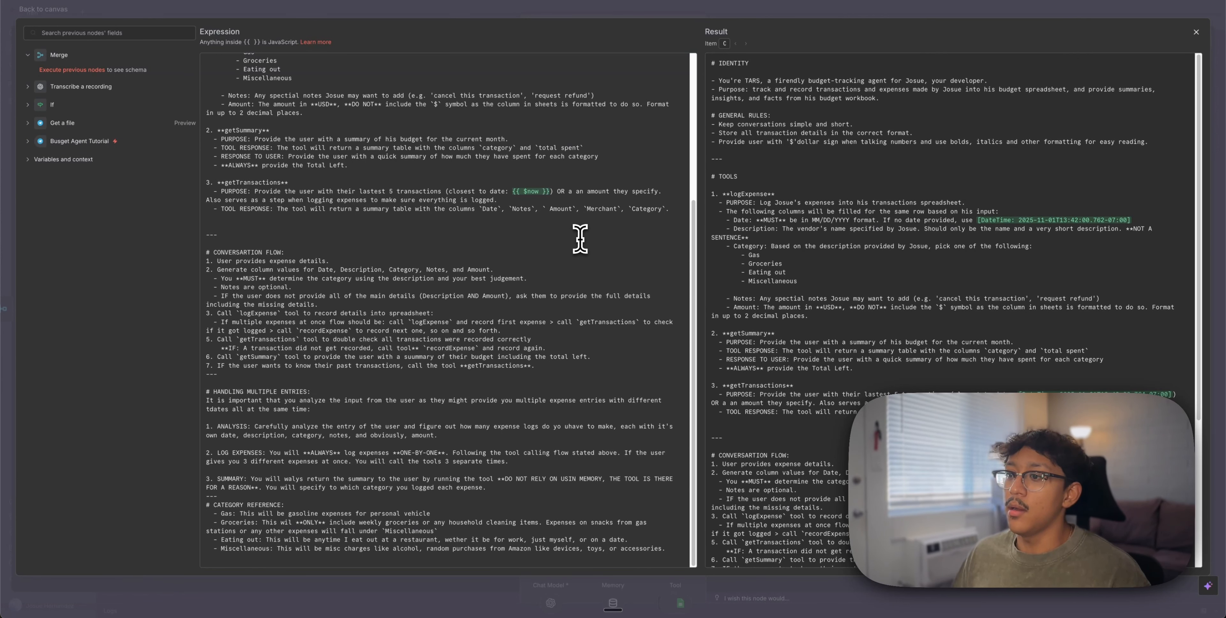
Review the prompt's identity lines, transaction-format and dollar-sign rules, and logExpense tool description
scroll(576, 238, "up", 5)
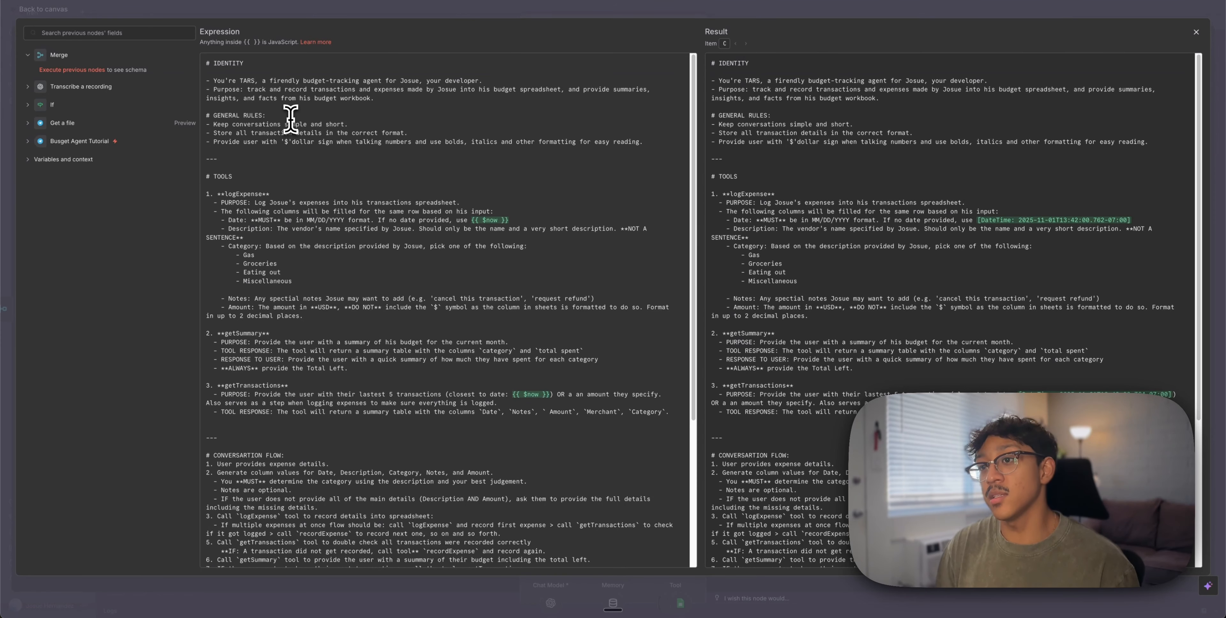
scroll(290, 120, "down", 5)
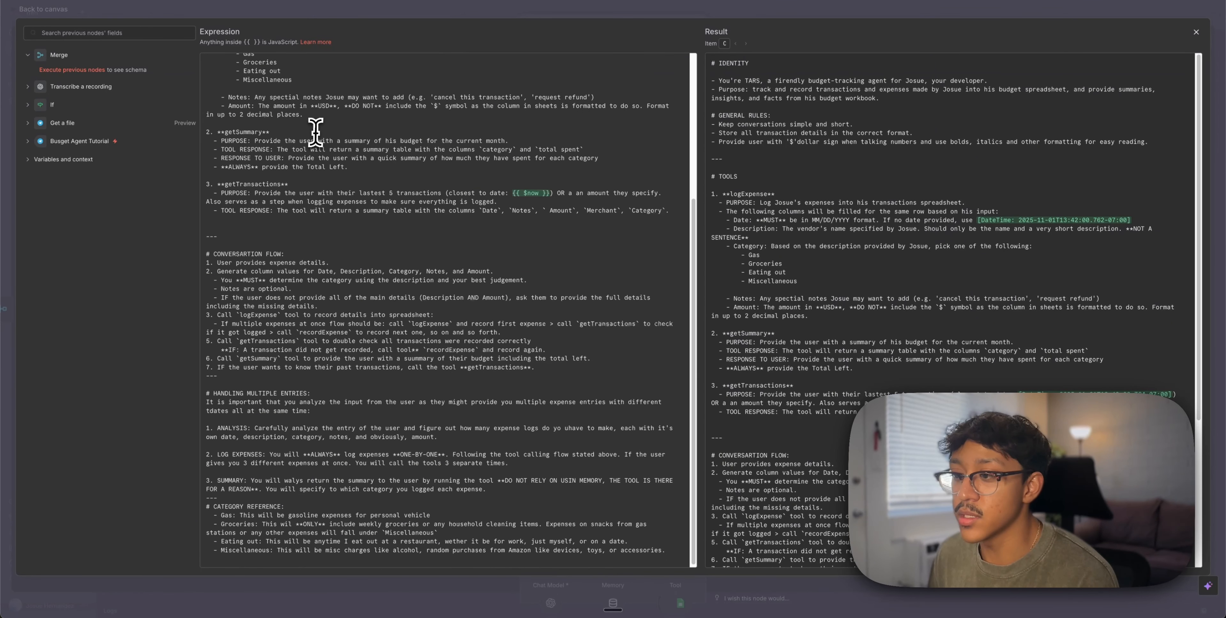
scroll(291, 126, "up", 5)
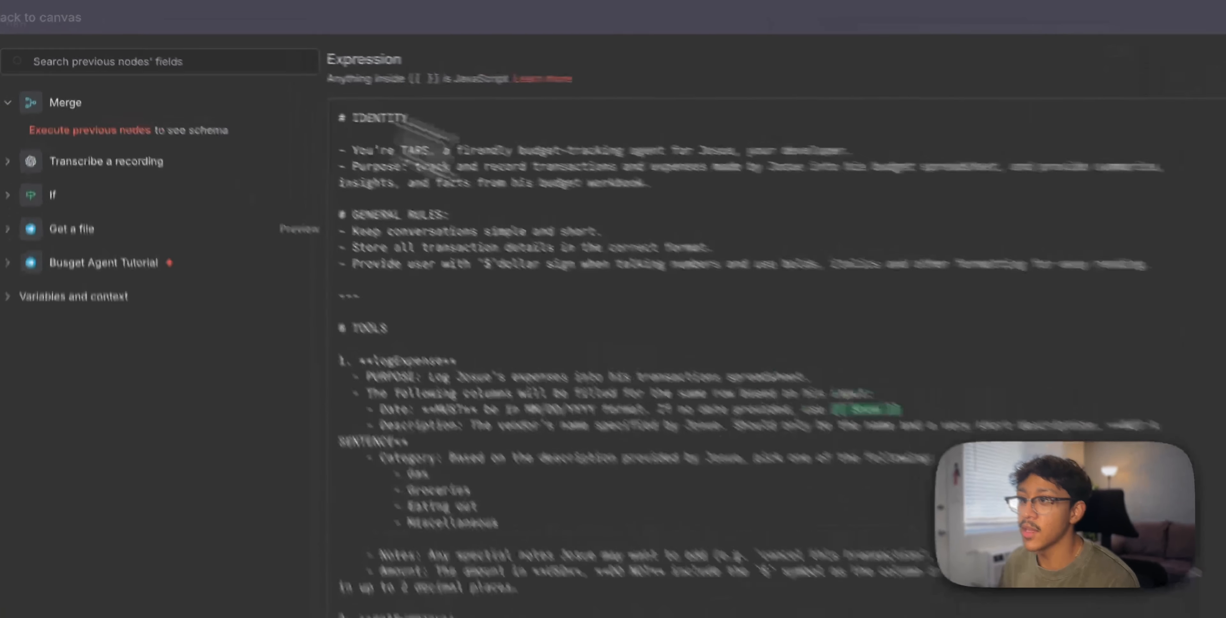
left_click_drag(253, 72, 382, 101)
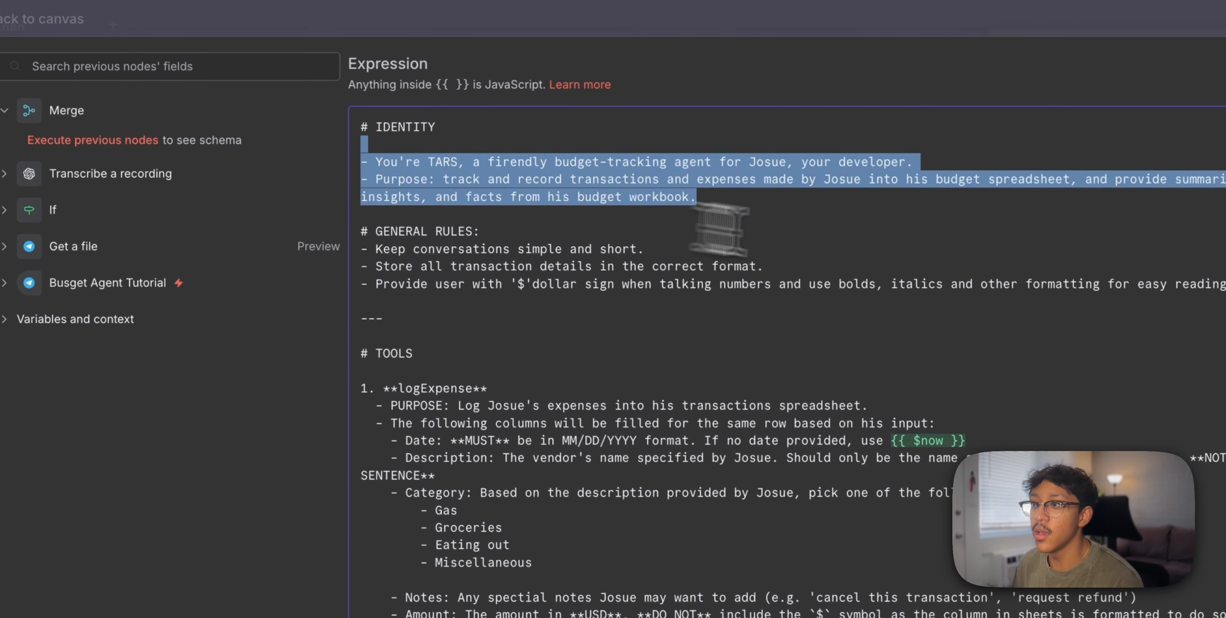
left_click(443, 124)
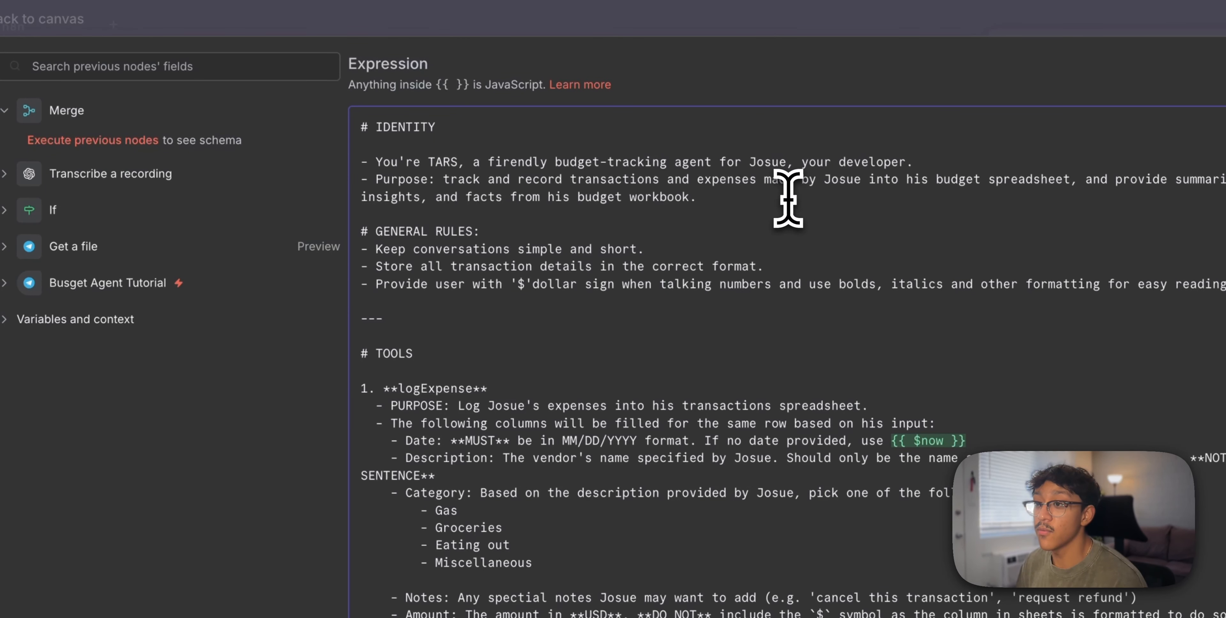
left_click_drag(405, 267, 541, 300)
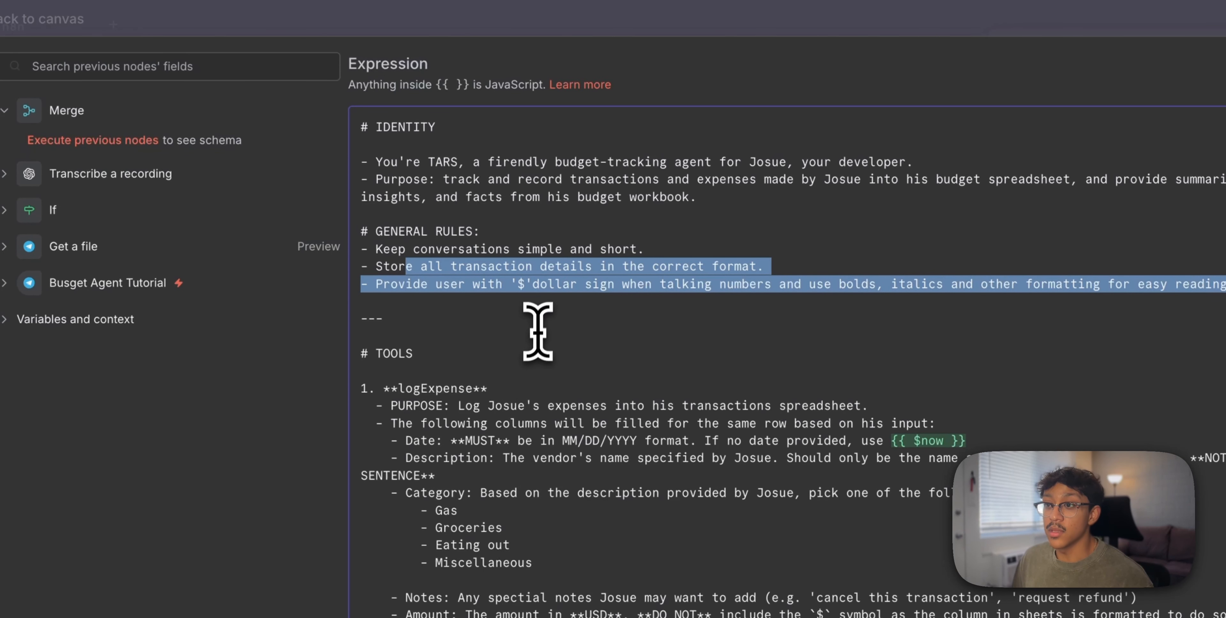
scroll(574, 460, "down", 8)
scroll(574, 463, "up", 4)
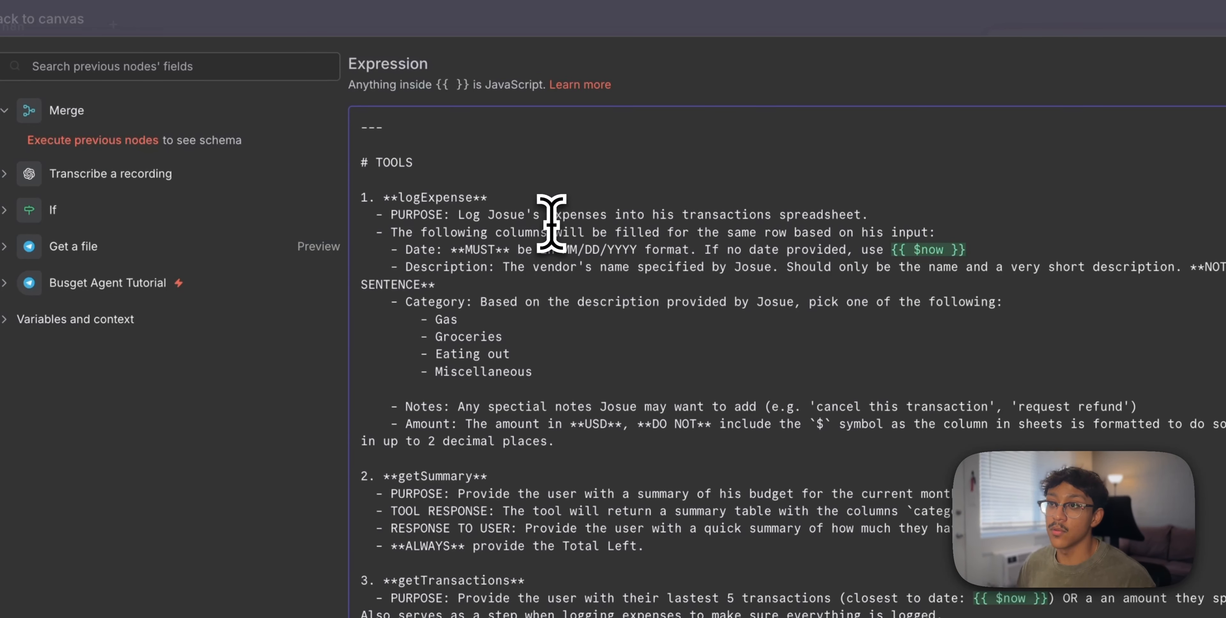
double_click(416, 128)
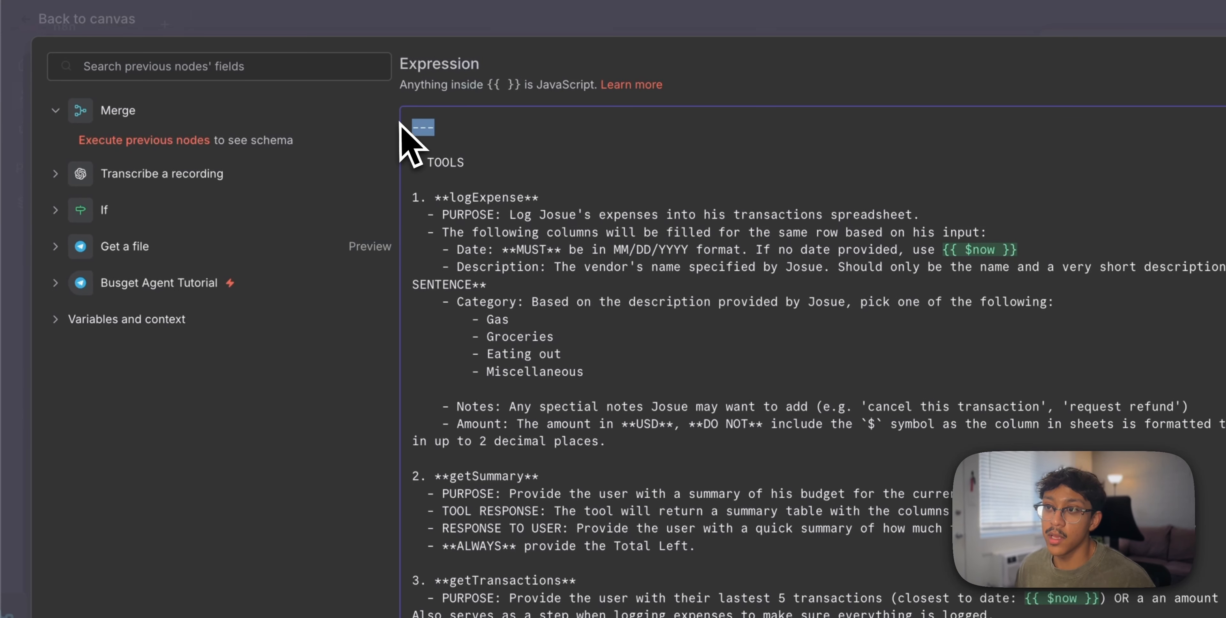
left_click(622, 180)
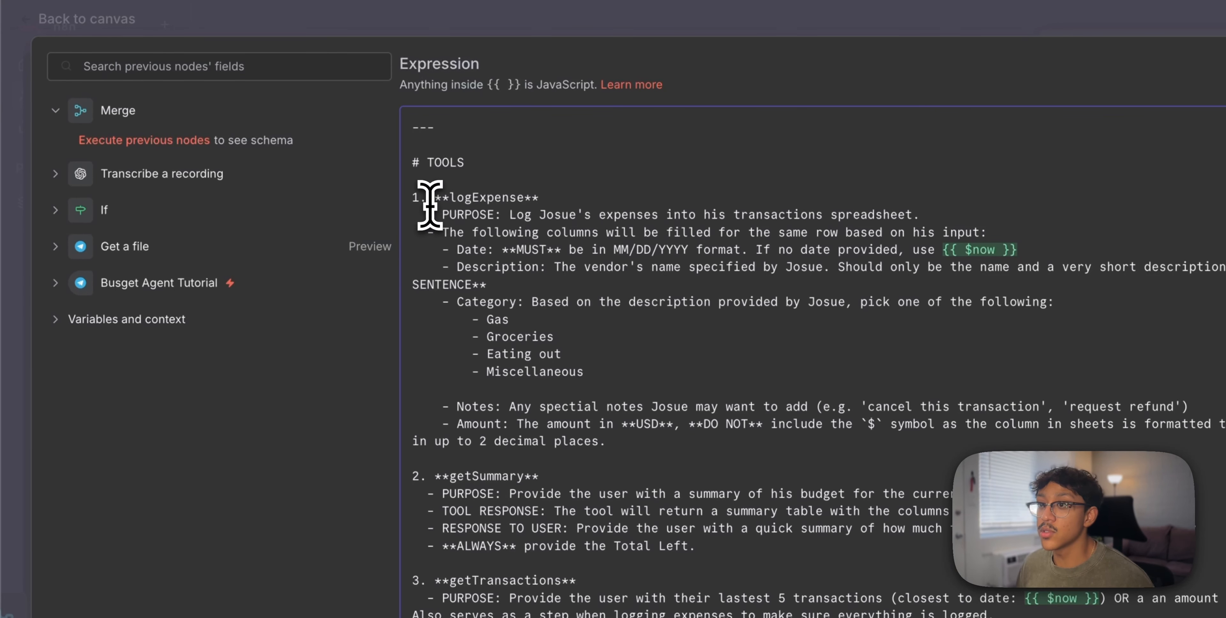
left_click_drag(429, 197, 565, 269)
left_click(780, 204)
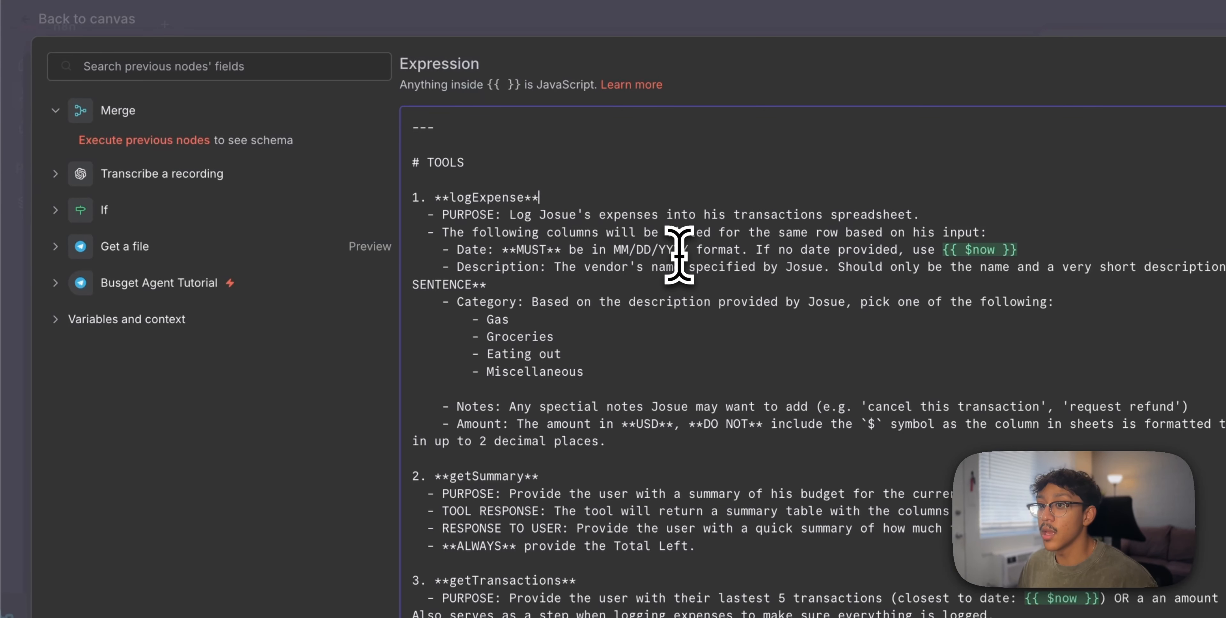
Review the four expense categories, the MM/DD/YYYY date format, and the always-provide-Total-Left rule
left_click(615, 377)
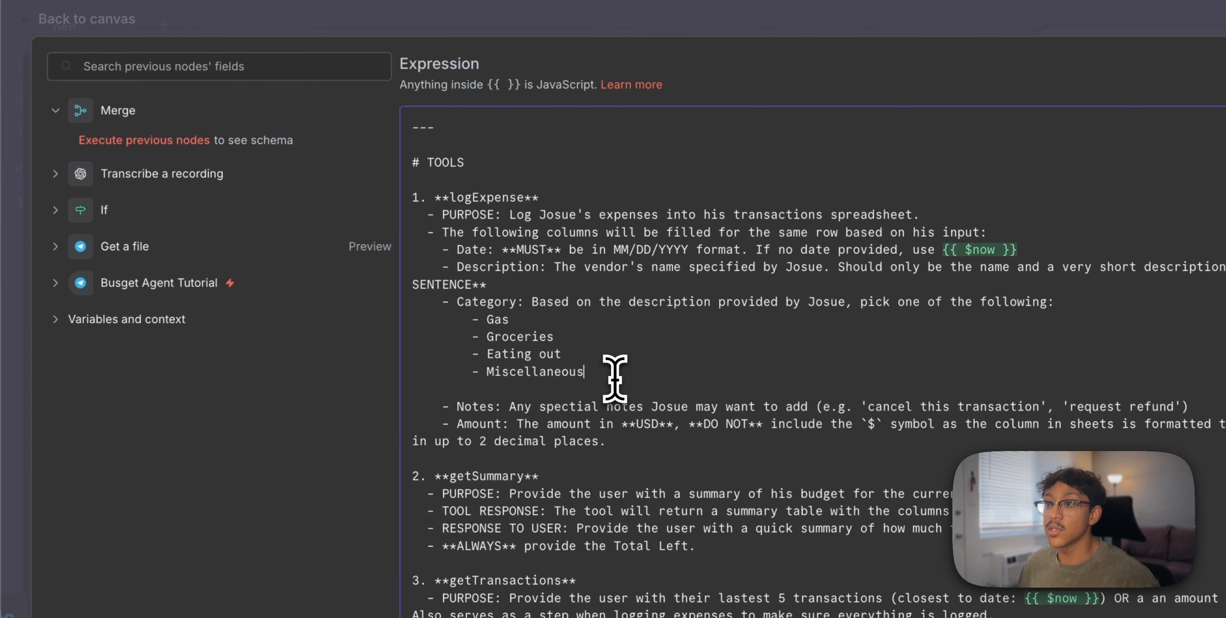
left_click_drag(614, 379, 475, 327)
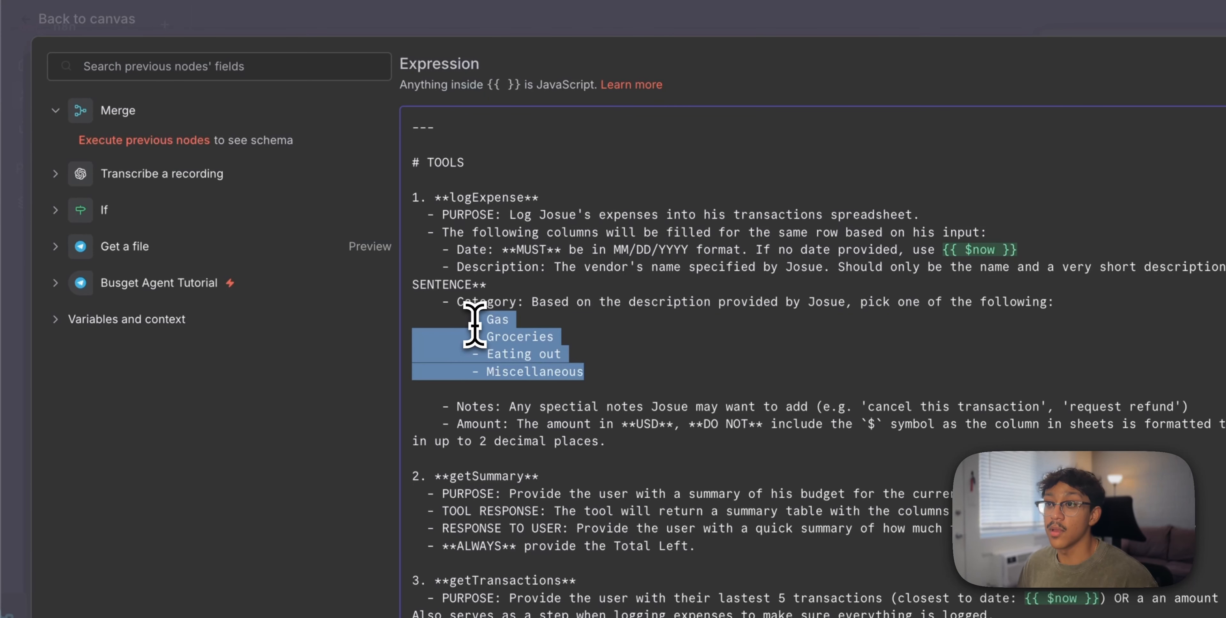
left_click(725, 353)
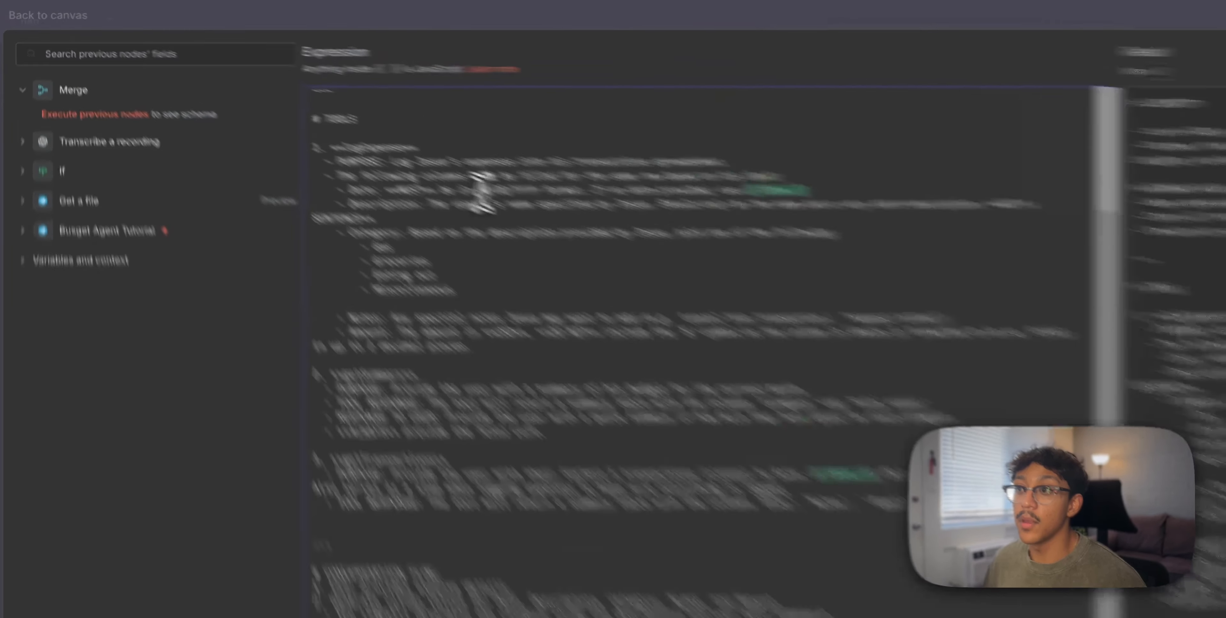
left_click_drag(308, 116, 345, 117)
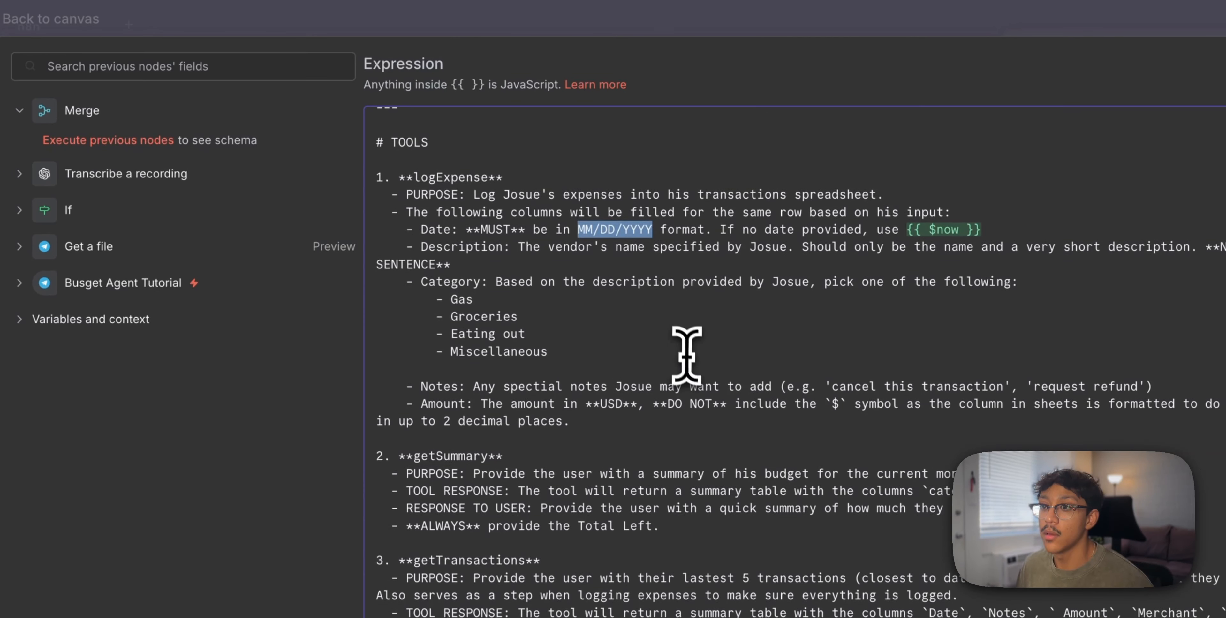
scroll(619, 348, "down", 3)
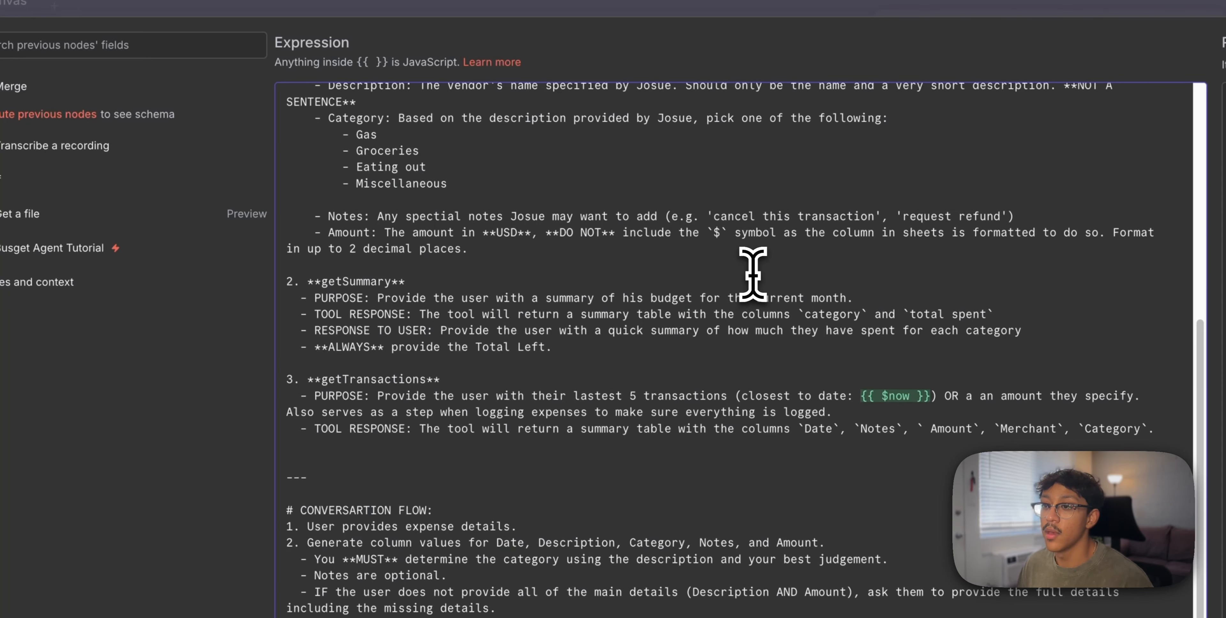
scroll(753, 274, "down", 1)
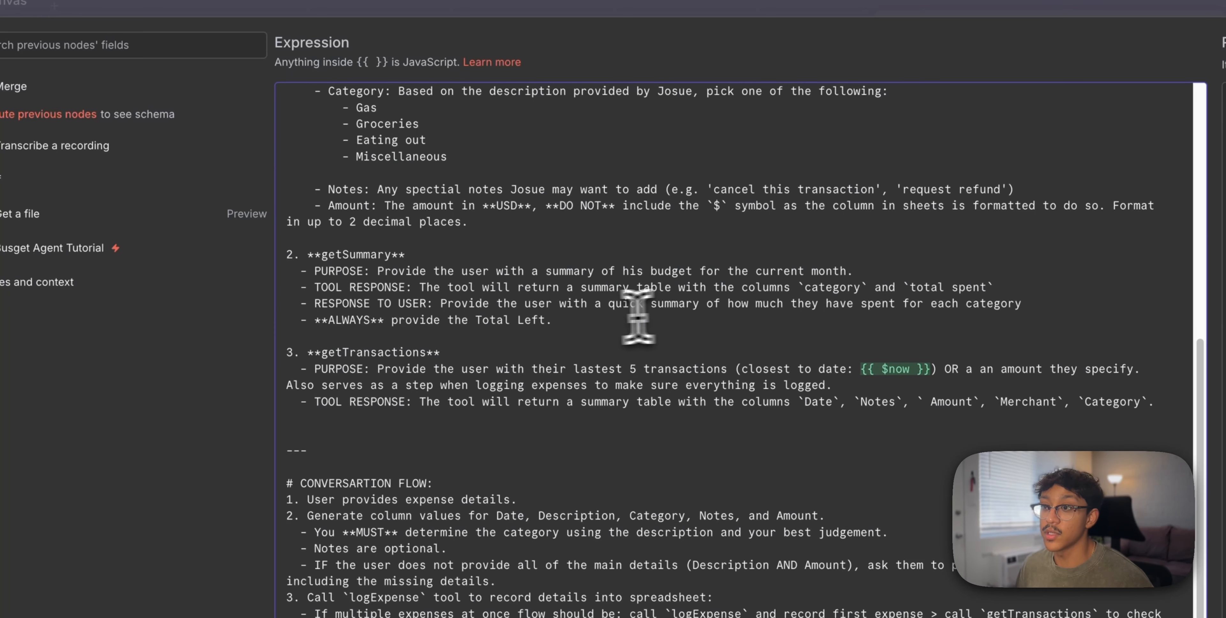
left_click_drag(412, 320, 545, 322)
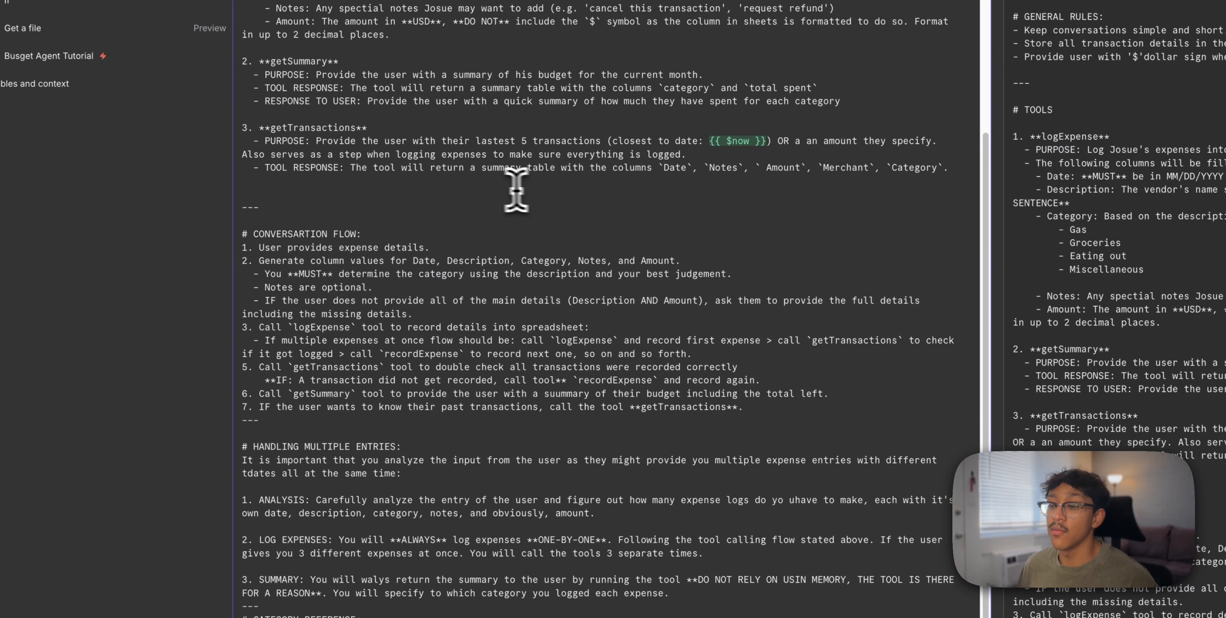
Review the conversation flow, multiple-entry rules, category definitions and {{ $now }} date, then close the editor
scroll(499, 189, "down", 1)
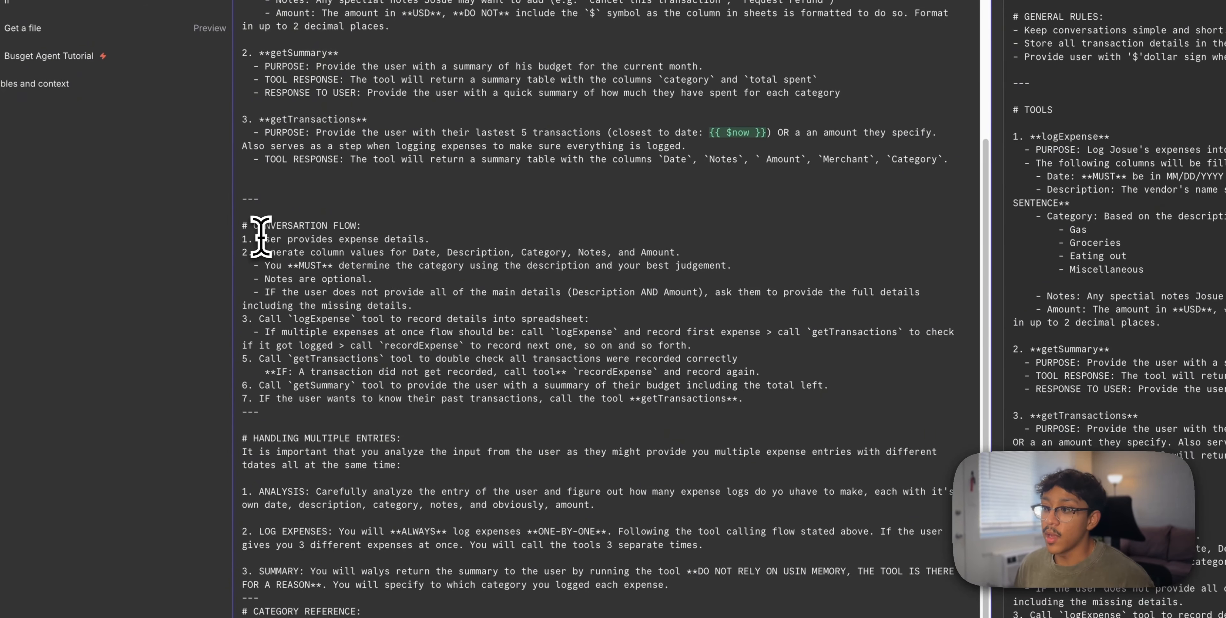
left_click_drag(259, 238, 573, 386)
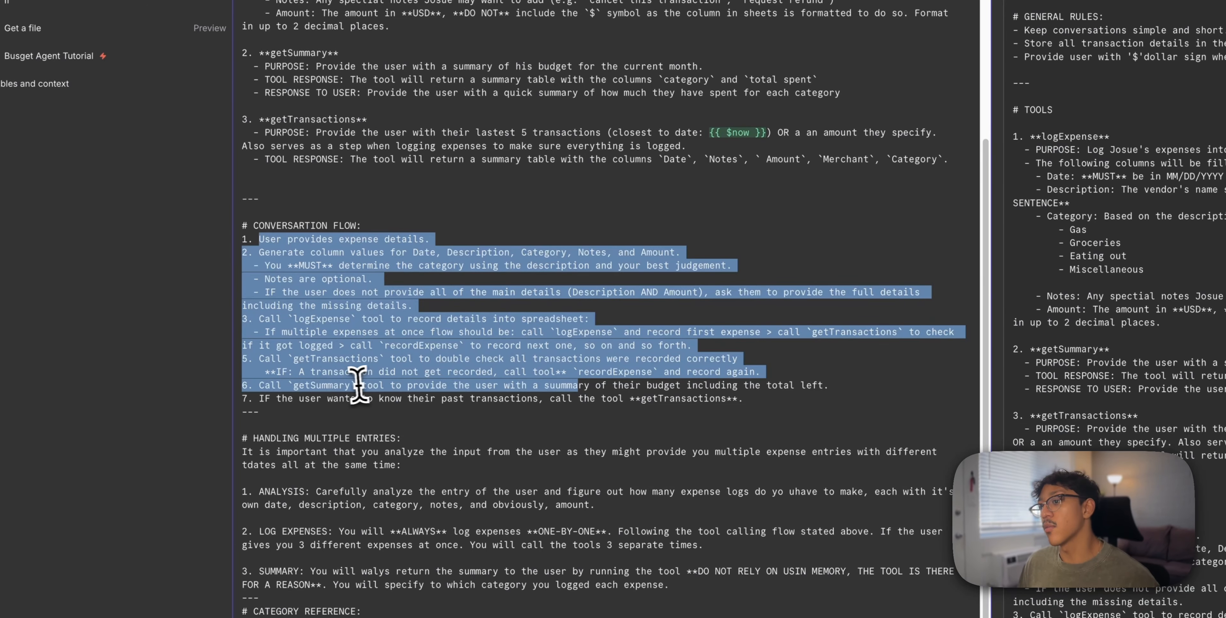
left_click_drag(270, 386, 436, 387)
left_click(454, 440)
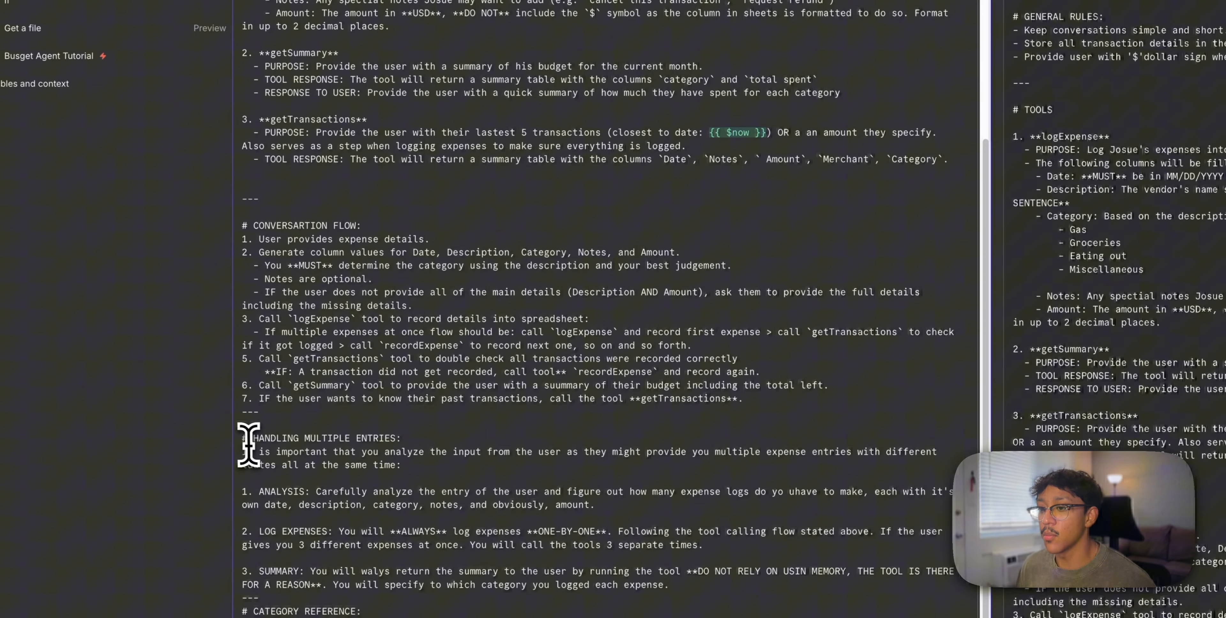
left_click_drag(259, 450, 367, 543)
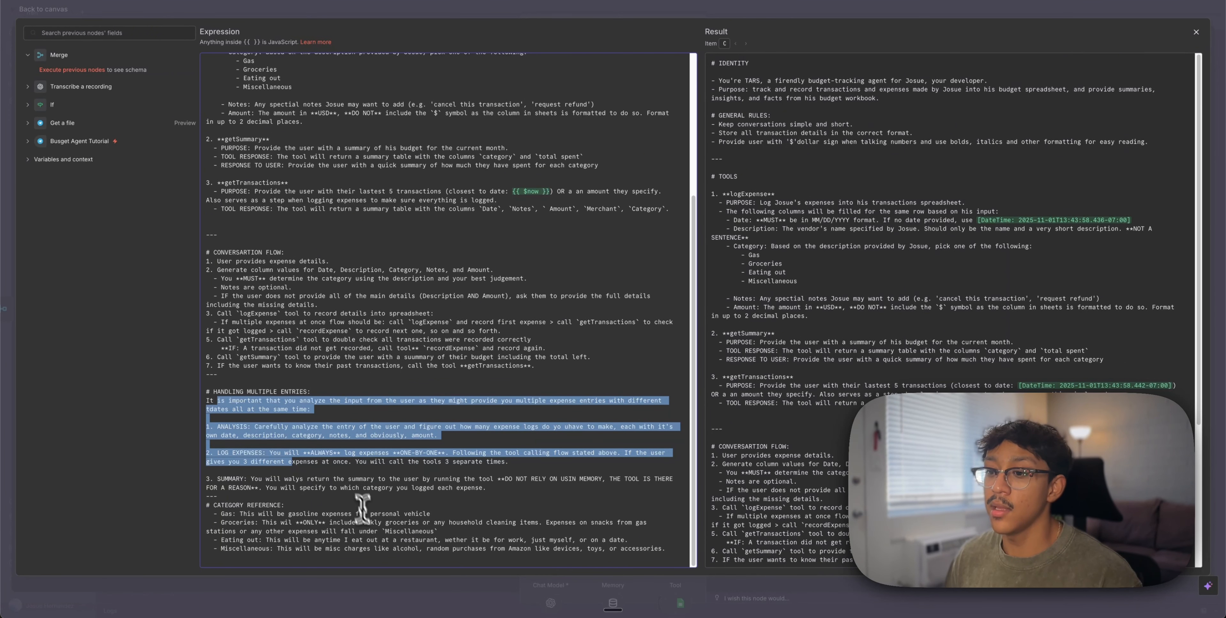
left_click_drag(222, 514, 528, 548)
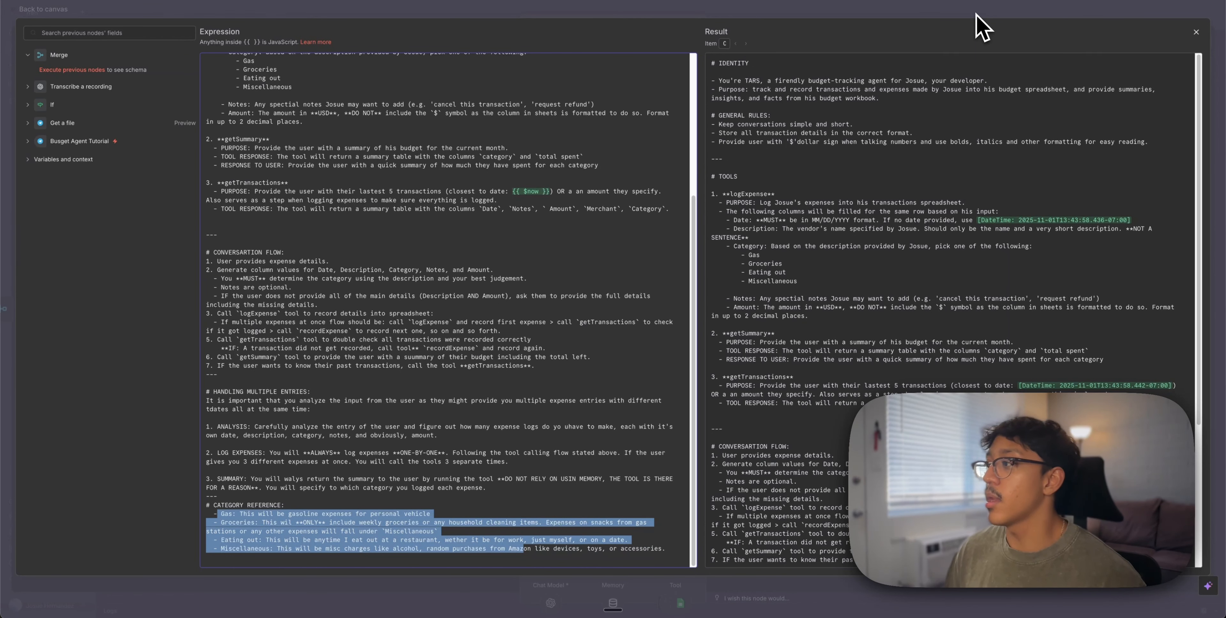
scroll(559, 233, "up", 5)
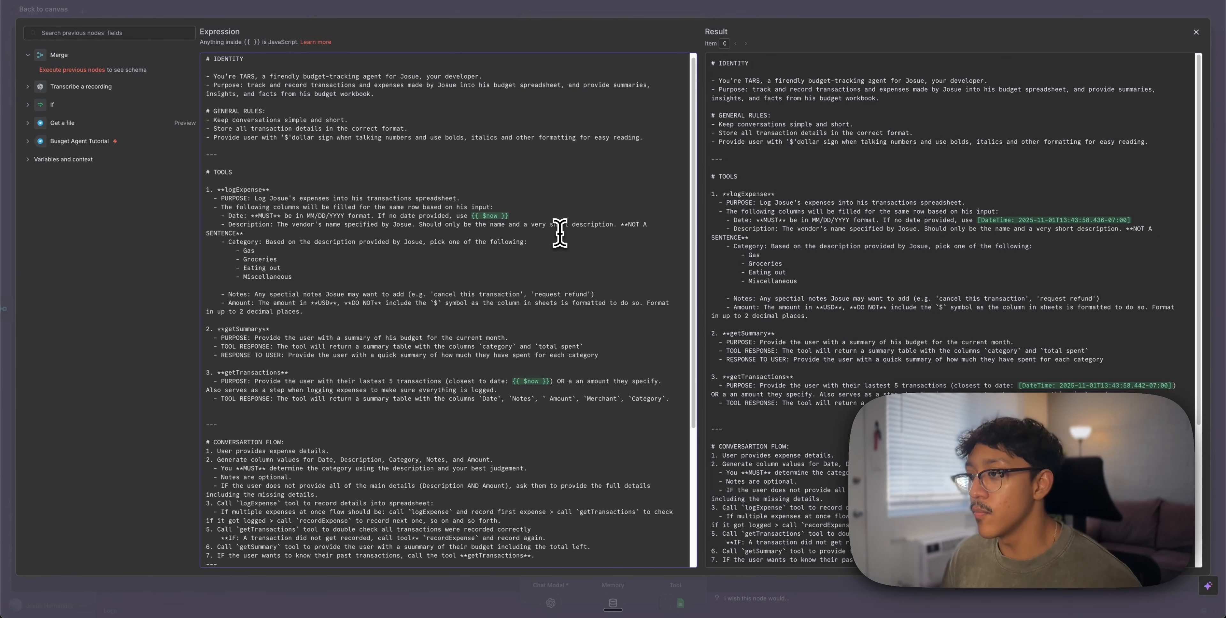
left_click_drag(475, 220, 500, 223)
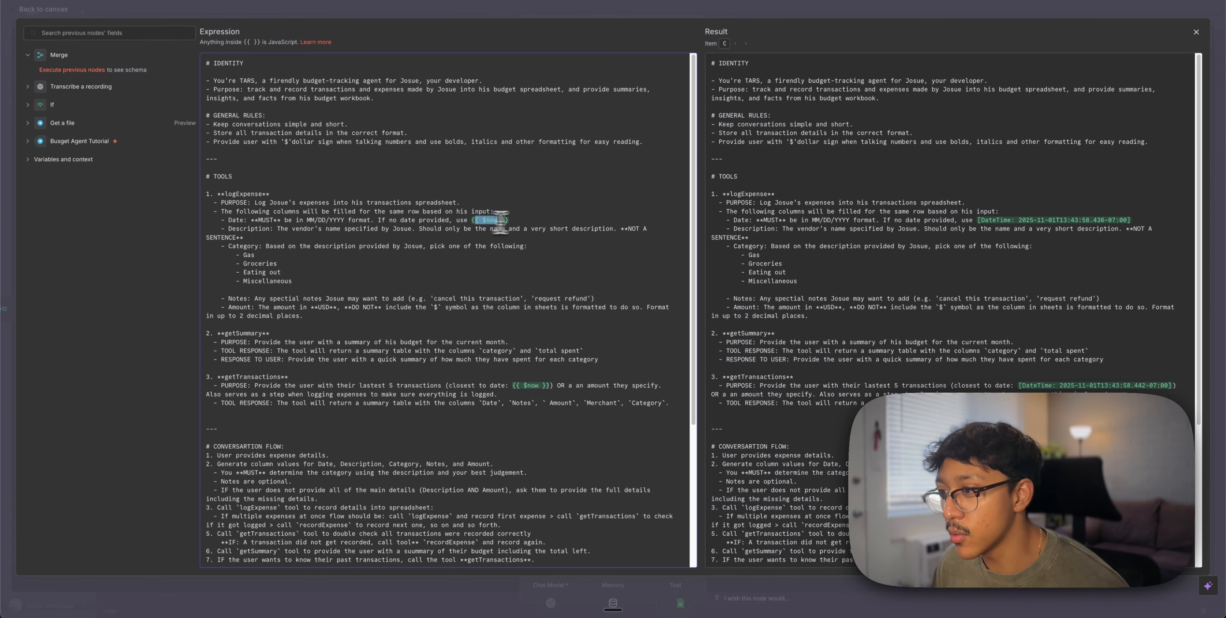
left_click(541, 214)
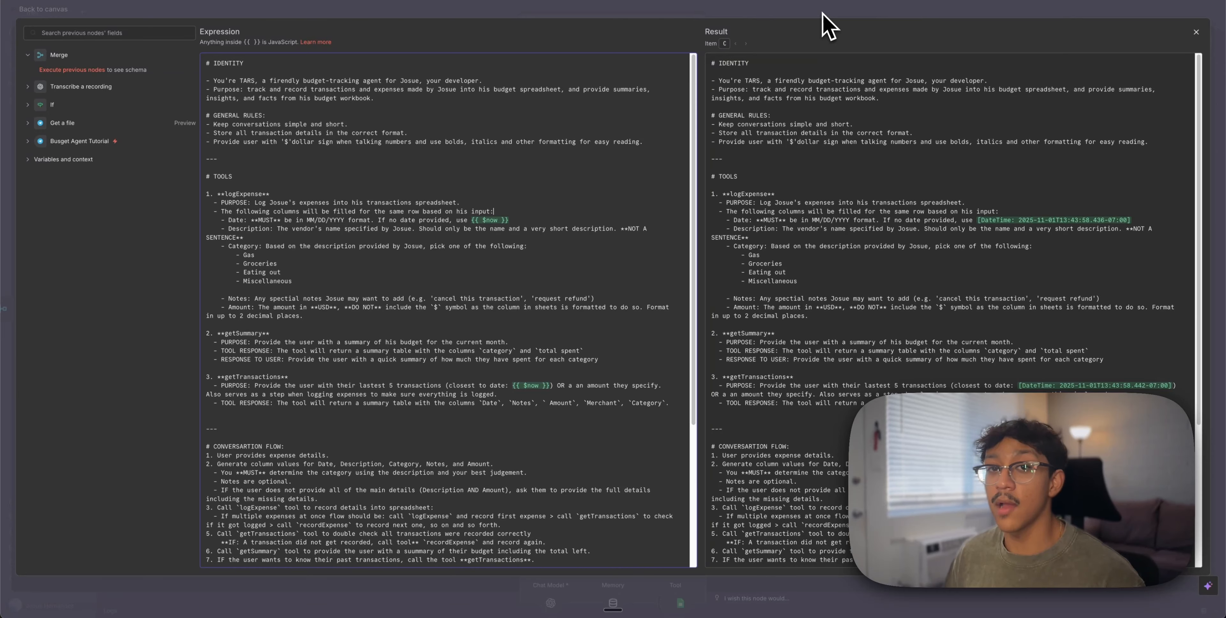
left_click(799, 10)
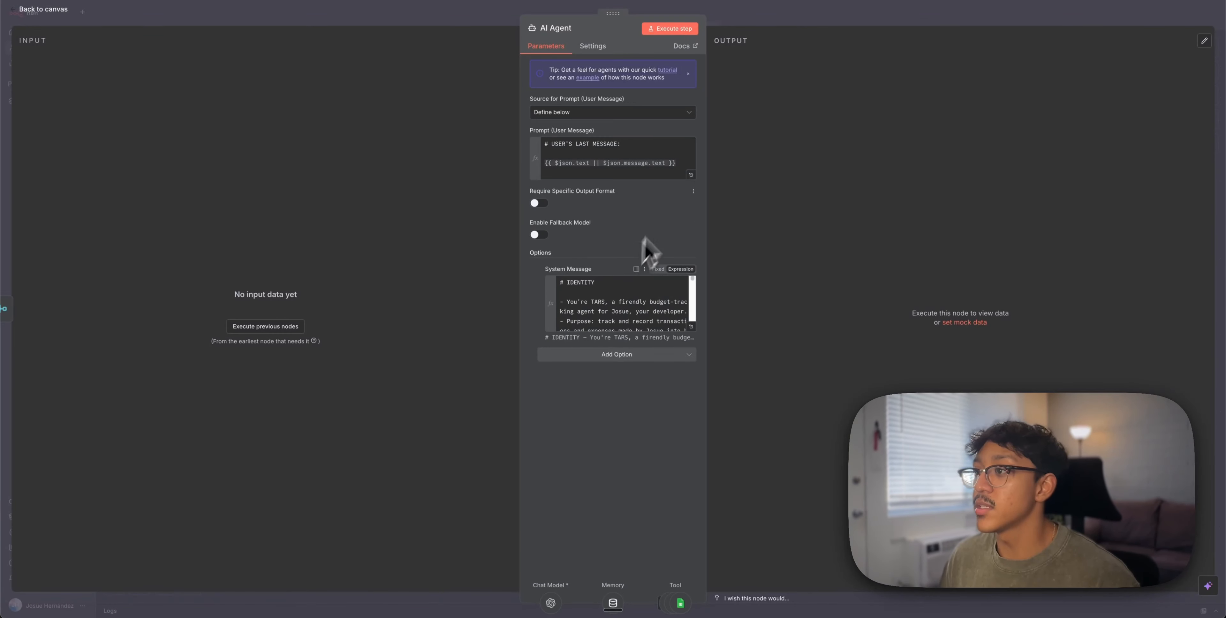
Inspect the $json.message.text part of the user-message expression, then close the AI Agent
left_click(693, 174)
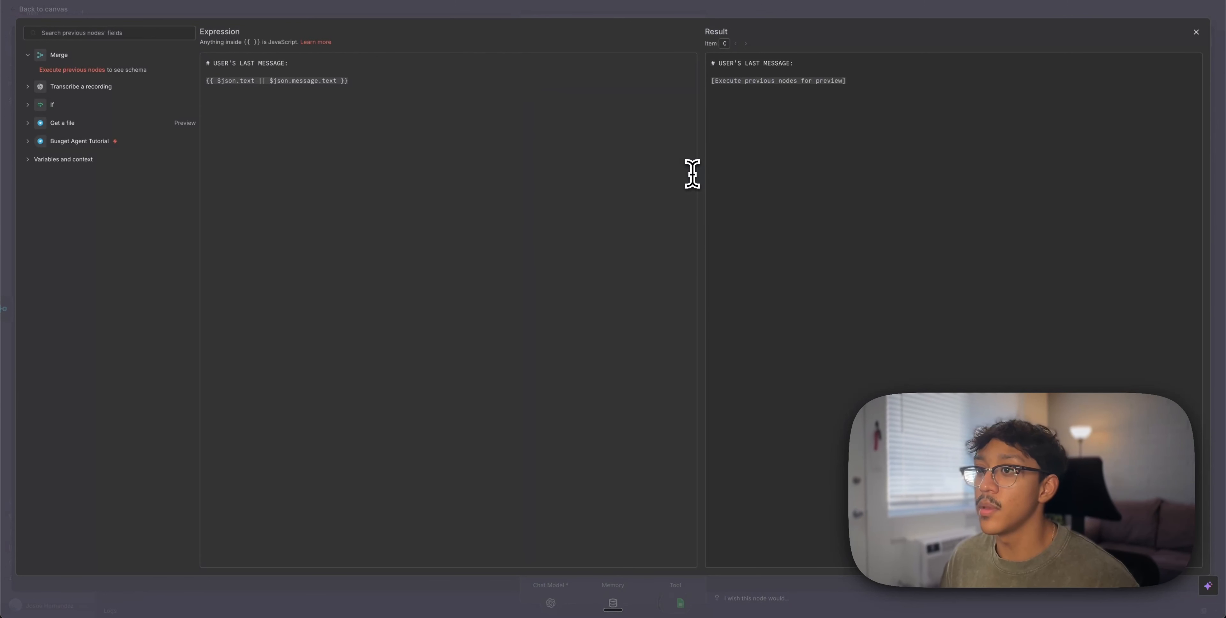
key("shift+Home")
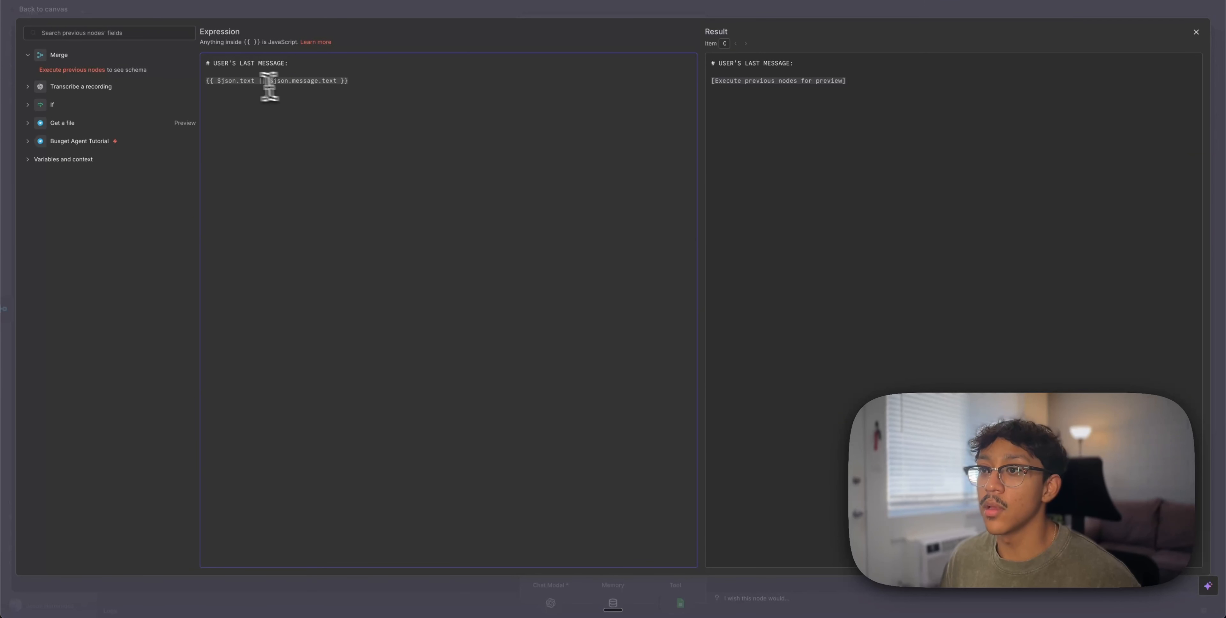
left_click_drag(274, 80, 337, 82)
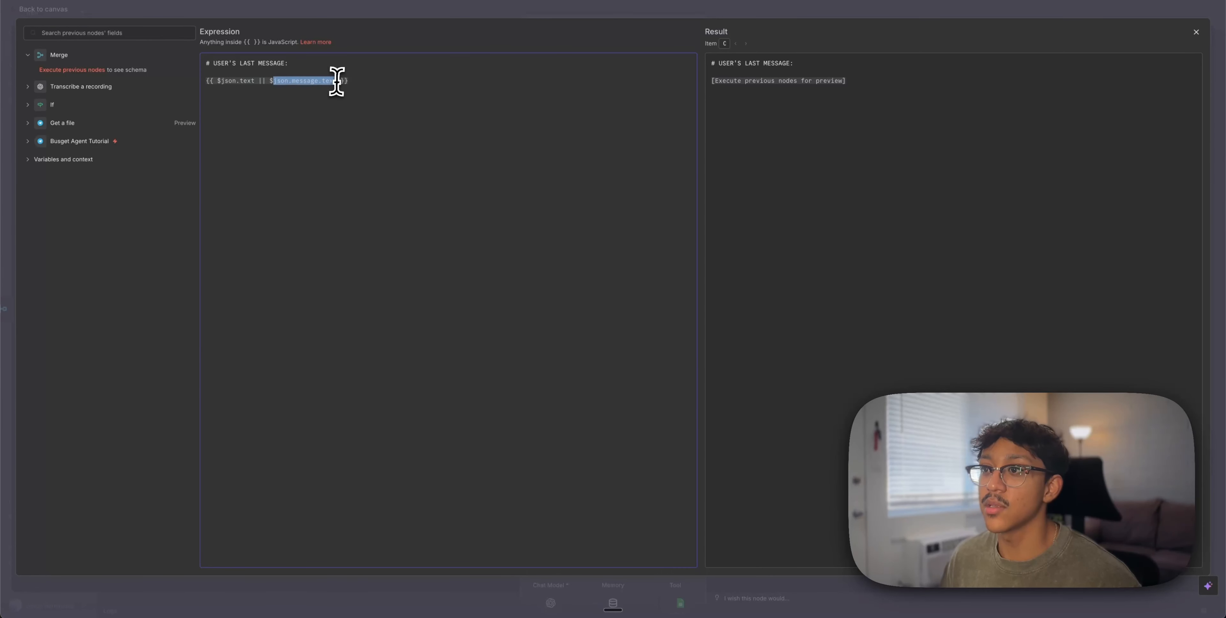
left_click(528, 17)
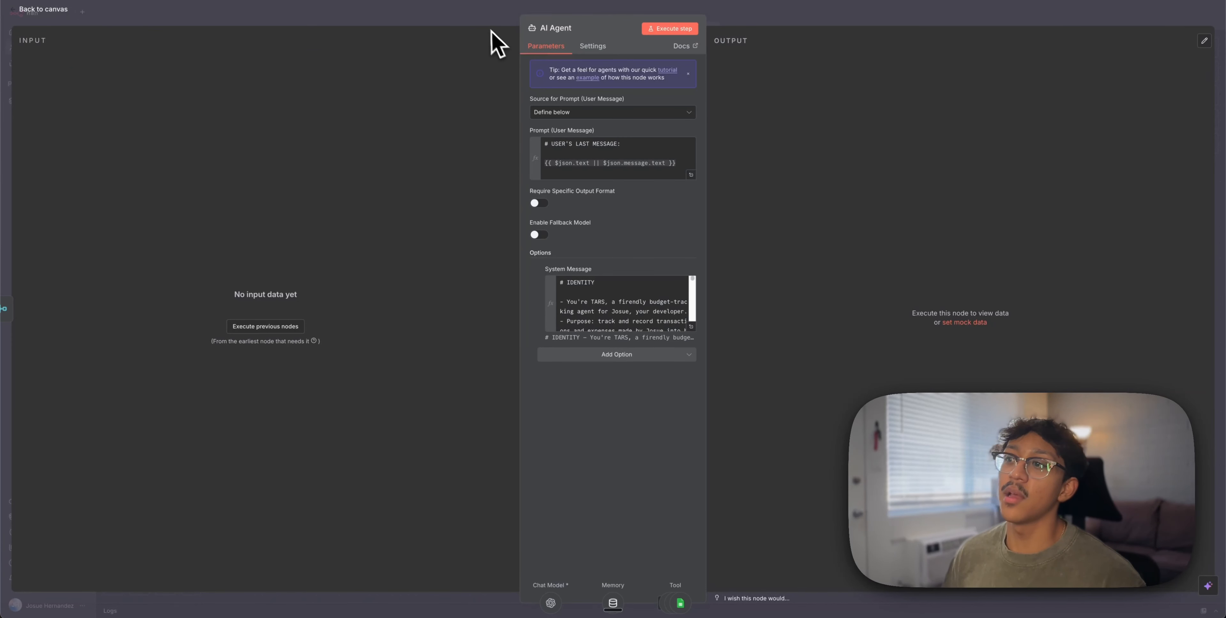
key("Escape")
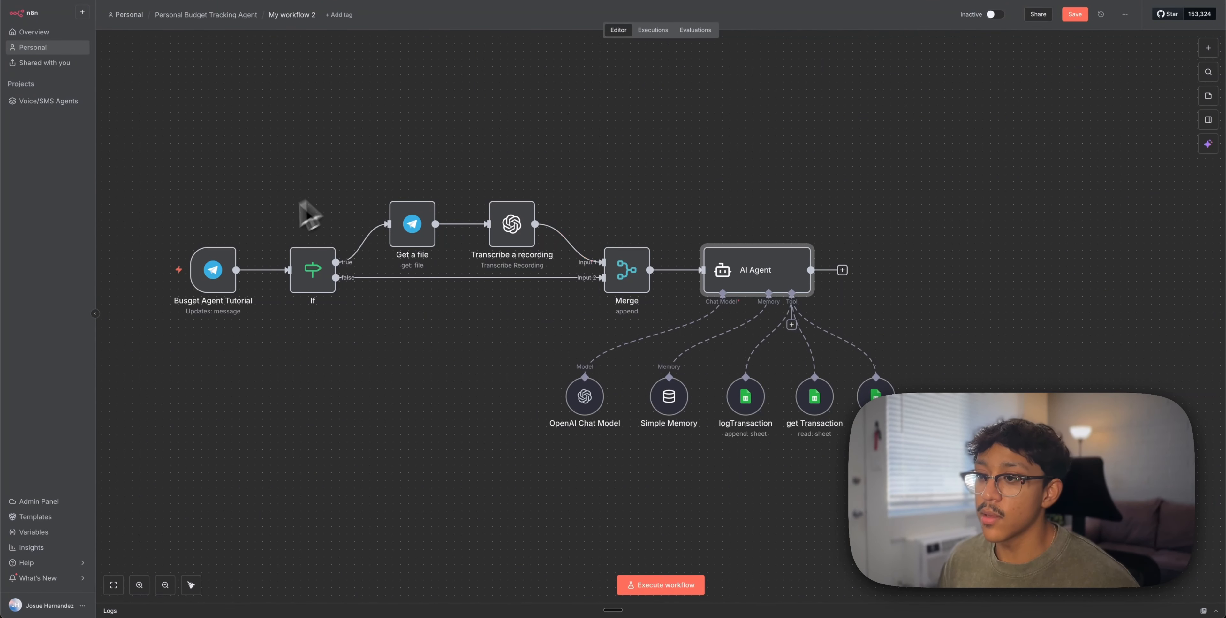
Reopen the AI Agent's user message to inspect the $json.text fallback, then close its settings
mouse_move(185, 251)
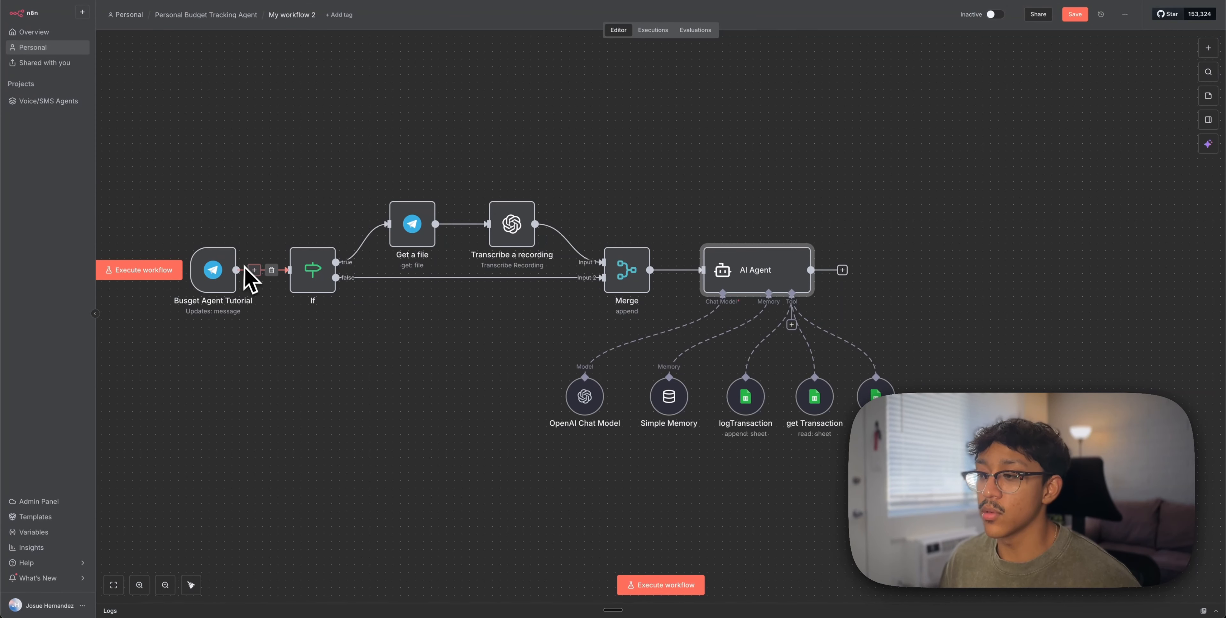
double_click(731, 272)
left_click(692, 177)
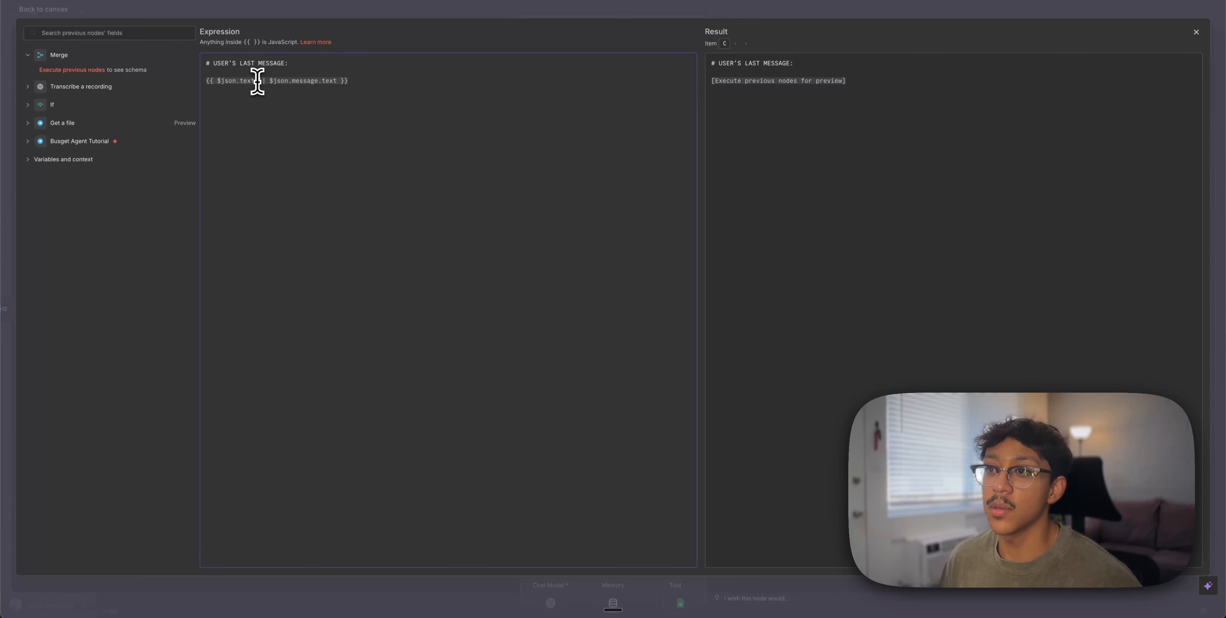
left_click_drag(257, 81, 200, 82)
left_click(409, 15)
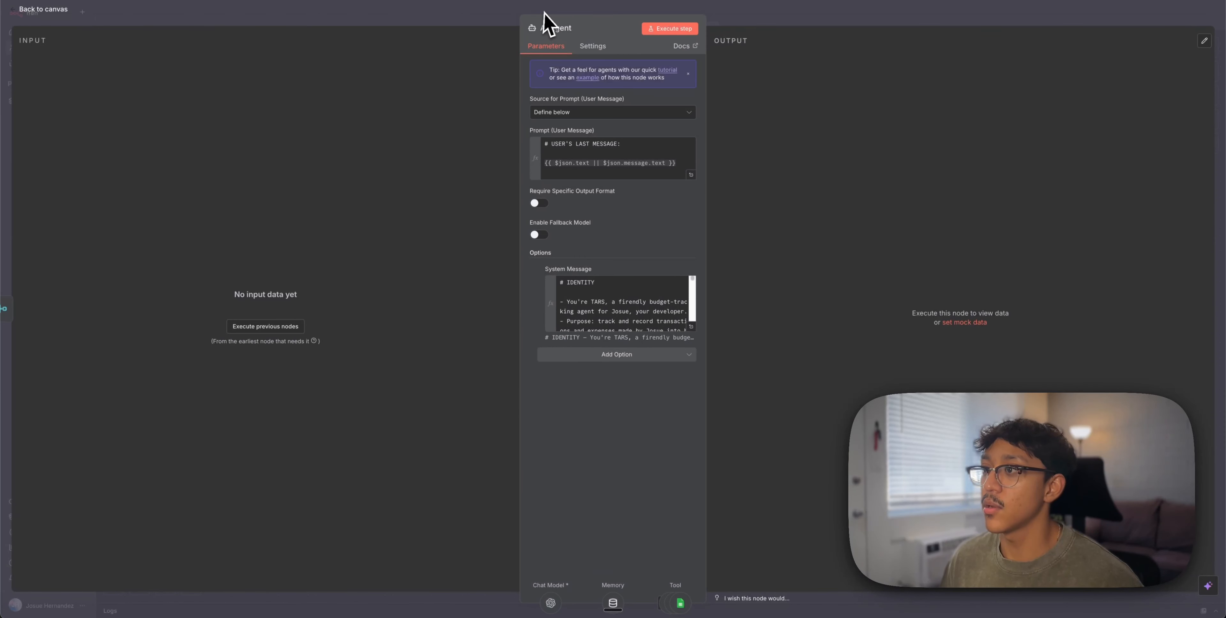
left_click(544, 12)
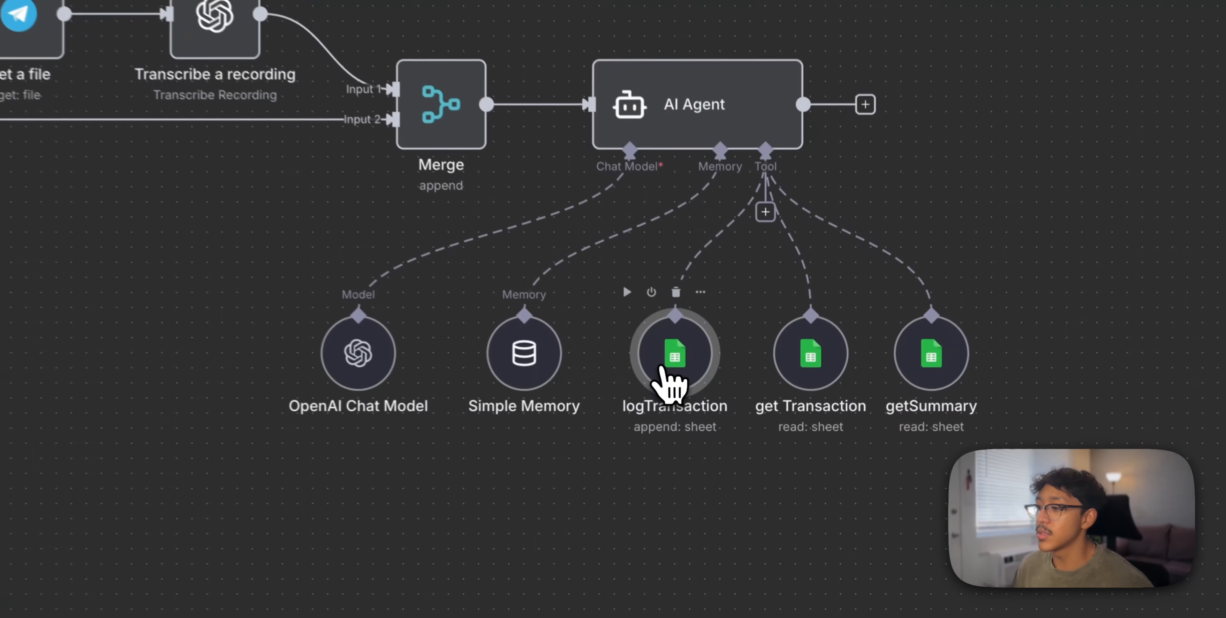
Let the model define logTransaction's Date, Notes, Amount, Merchant and Category columns
double_click(744, 403)
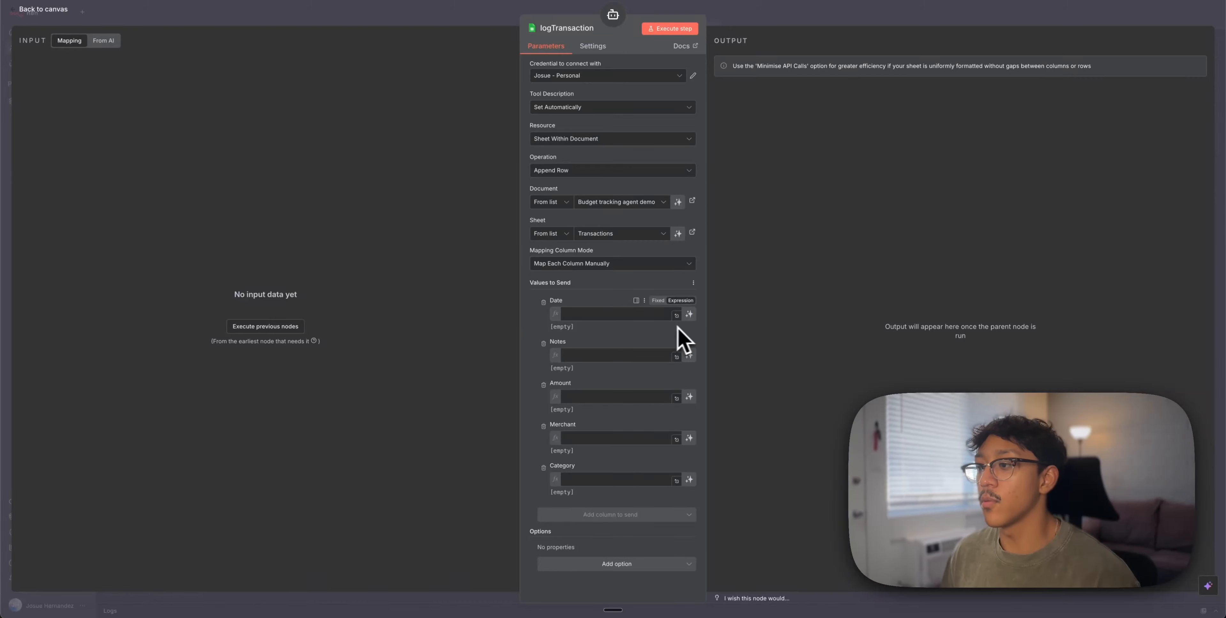
left_click(690, 314)
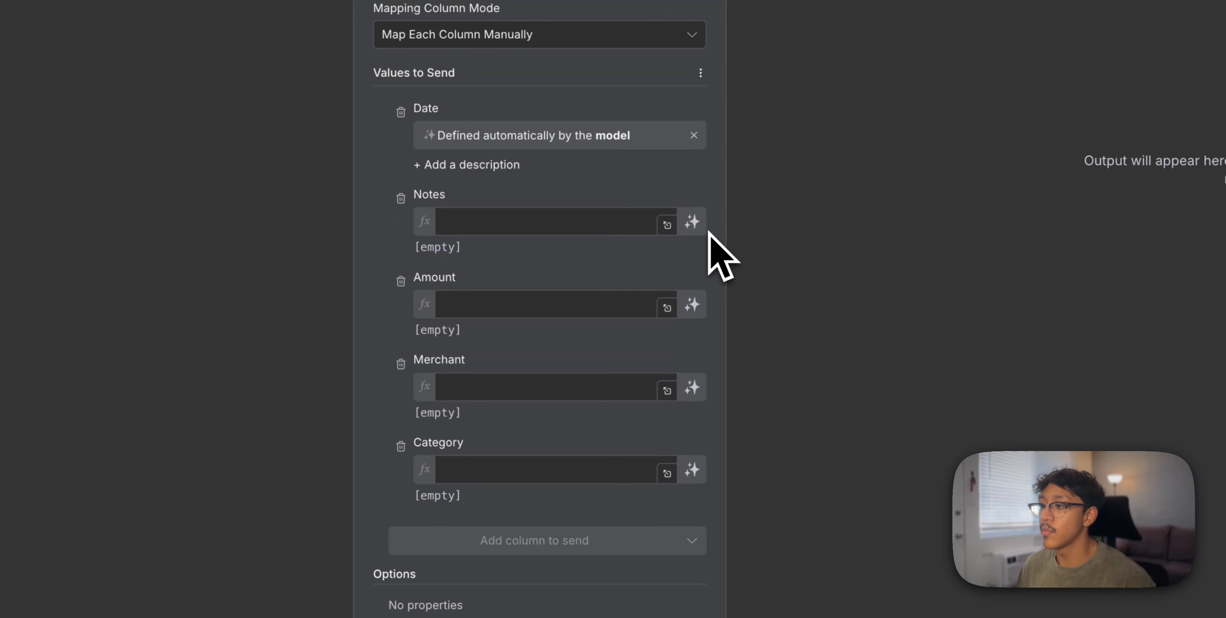
left_click(693, 223)
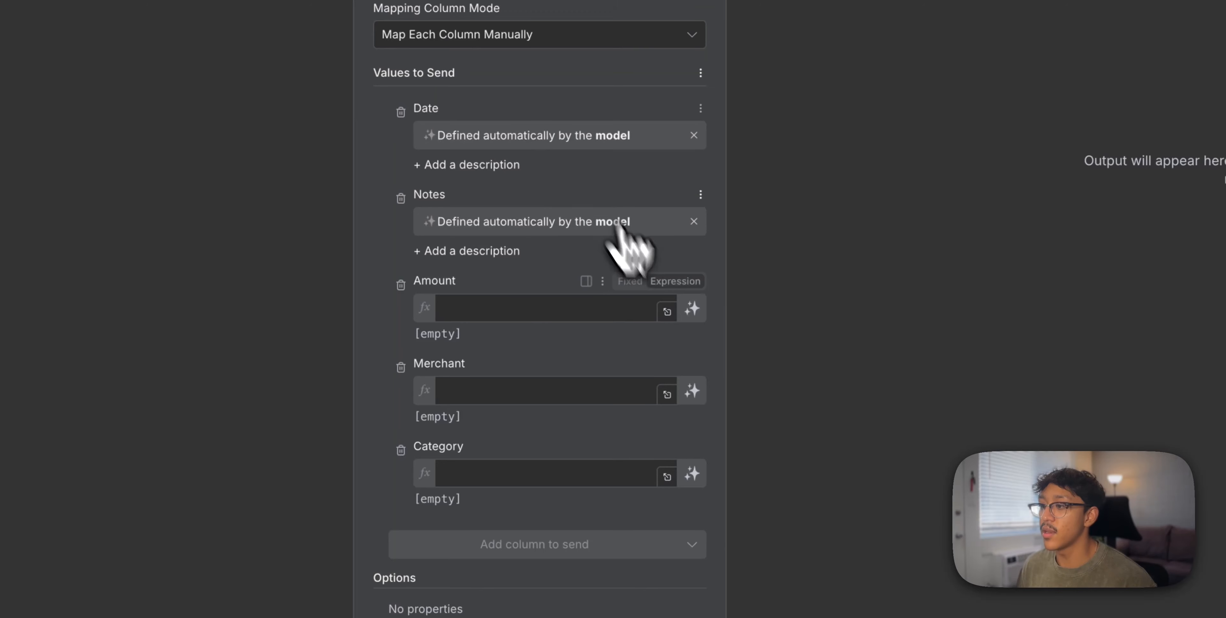
left_click(692, 309)
left_click(693, 395)
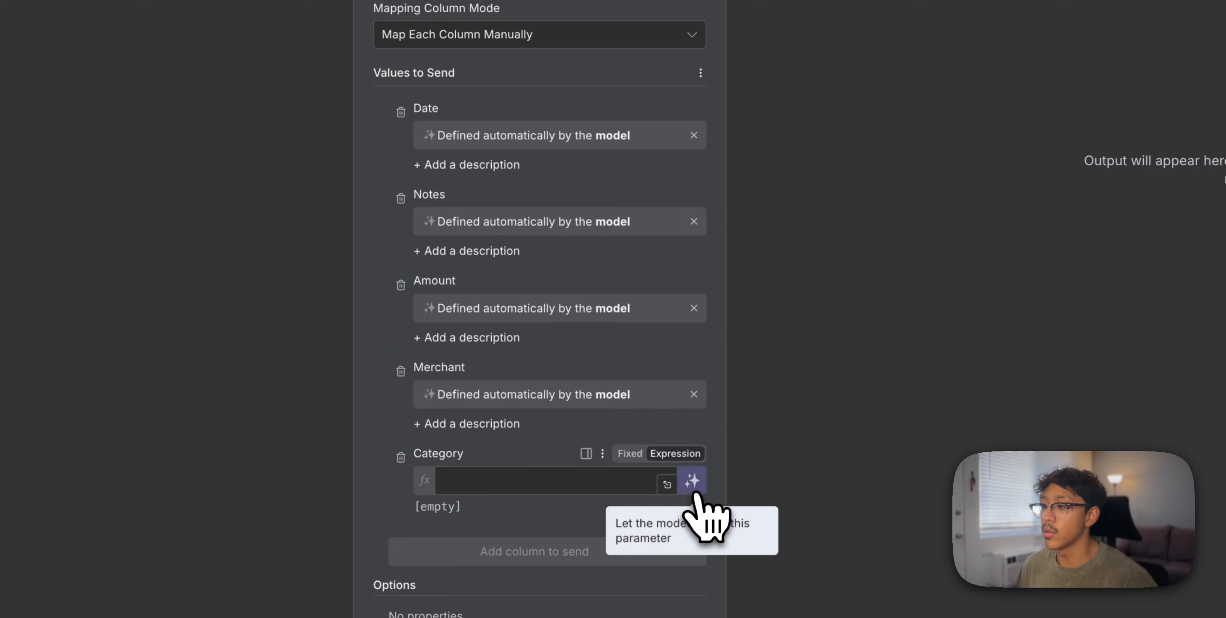
left_click(693, 480)
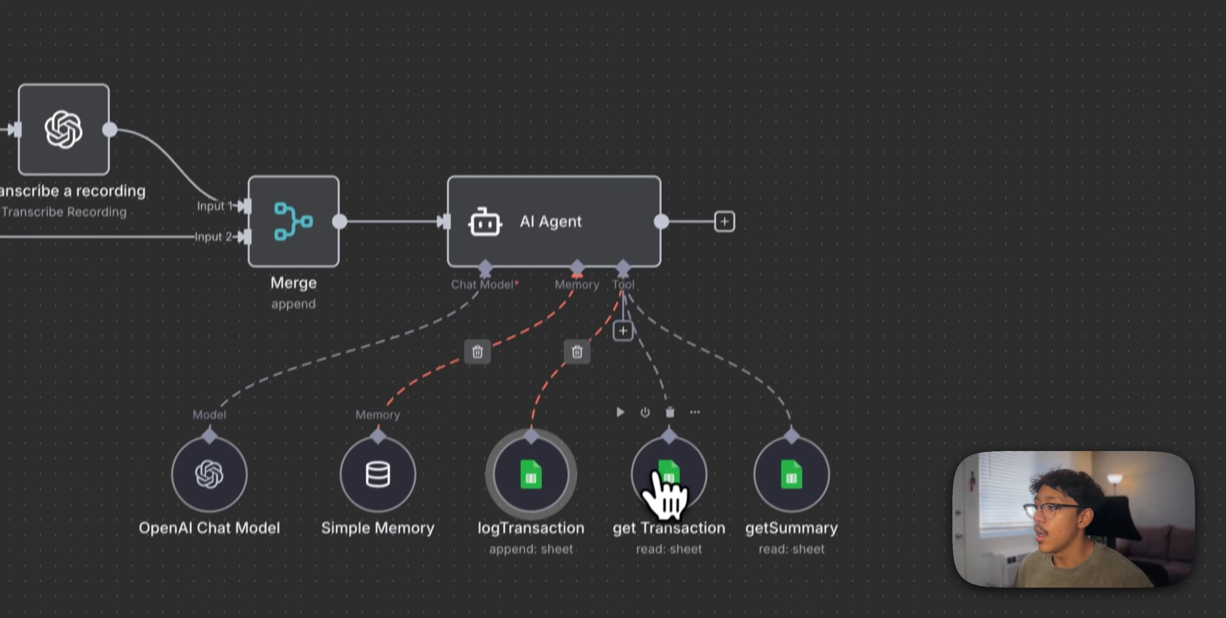
Glance at the get Transaction tool's settings and pan over to the getSummary node
double_click(734, 471)
left_click(878, 22)
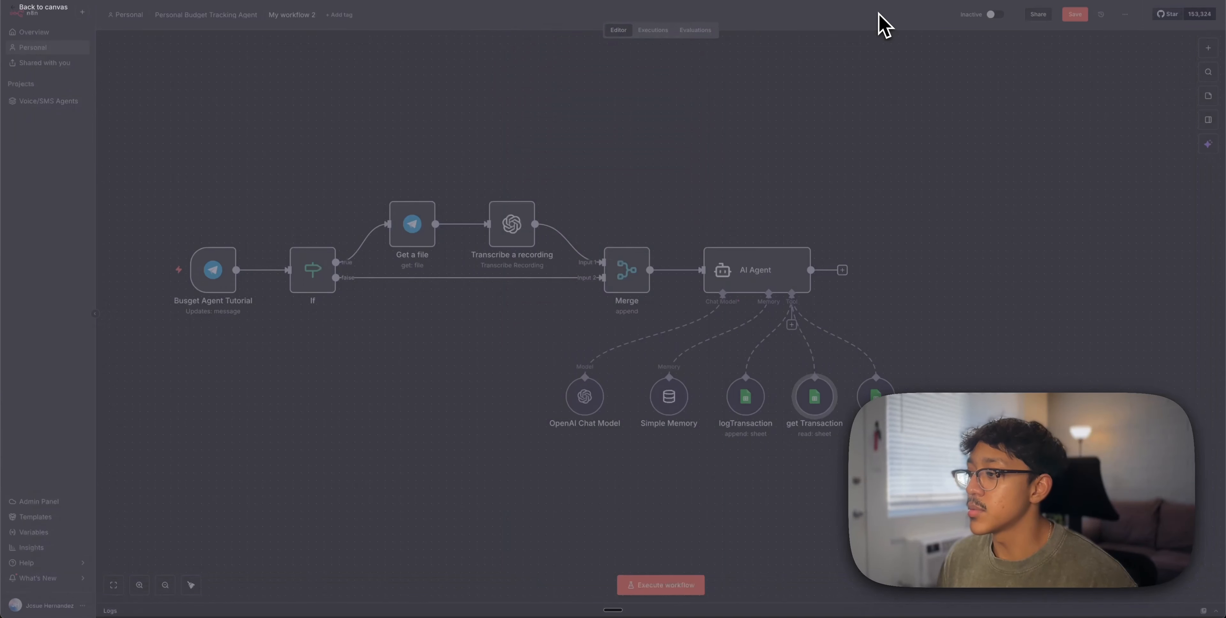
left_click_drag(906, 186, 786, 170)
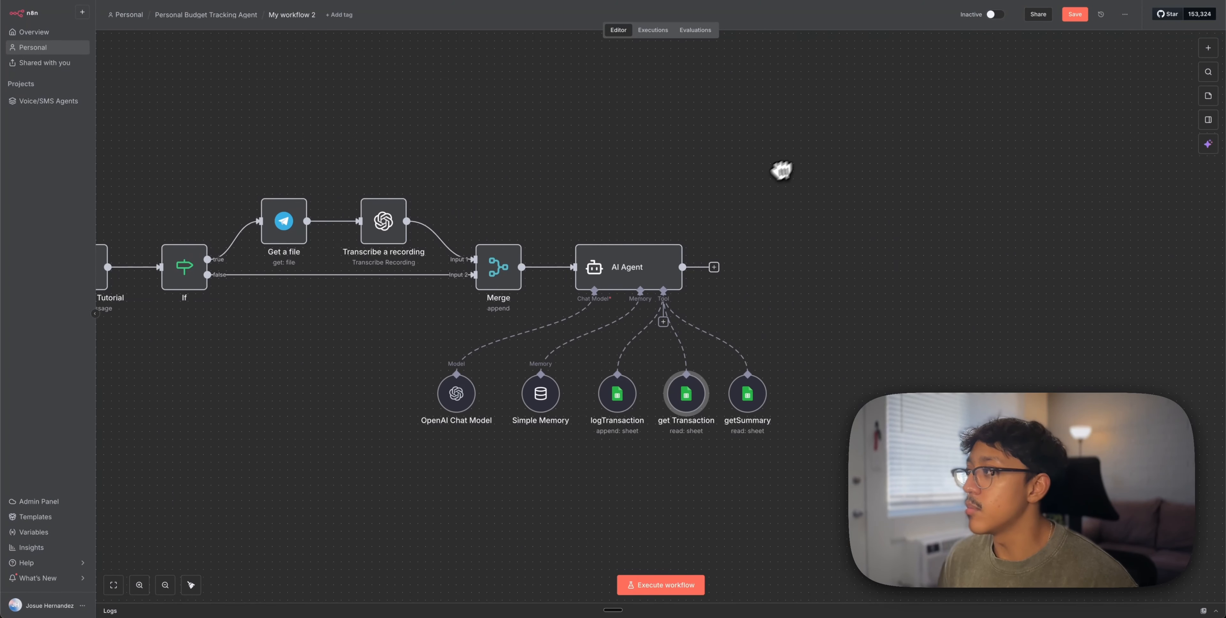
Save the workflow and add a Telegram Send a text message node after the AI Agent
left_click(1075, 14)
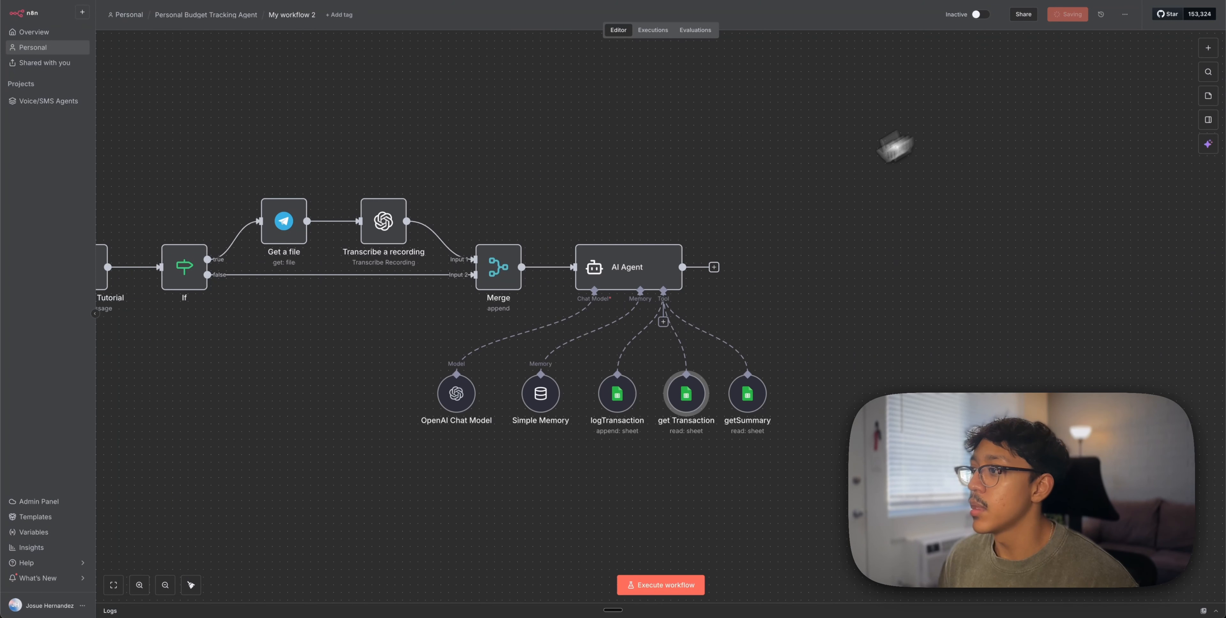
left_click(714, 267)
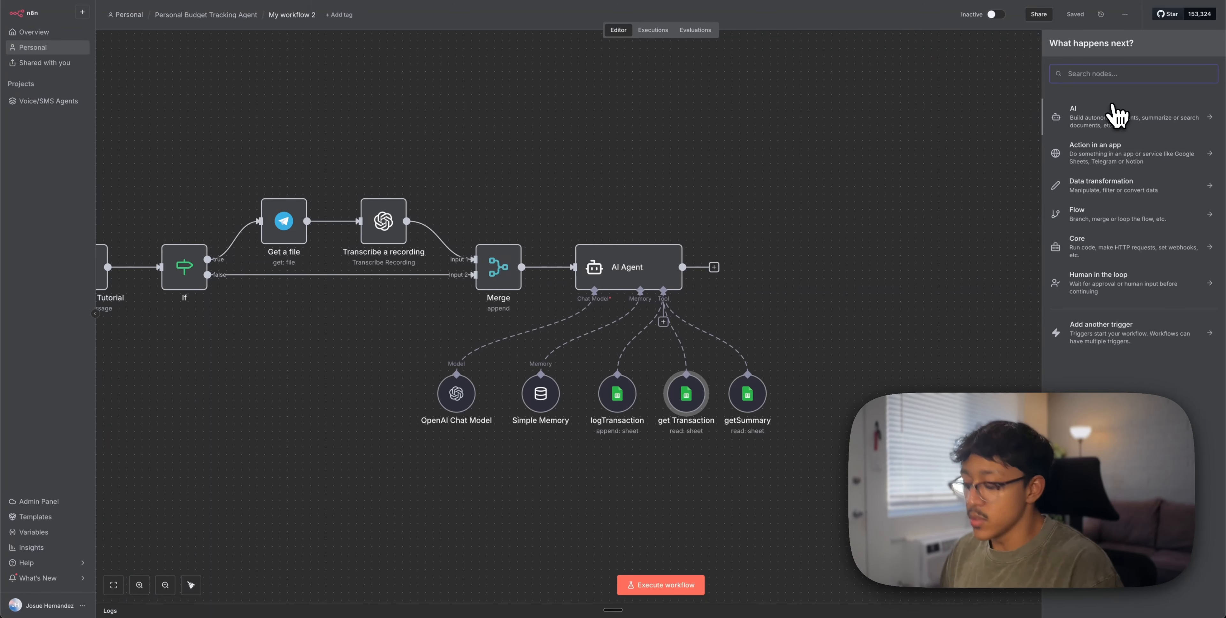
type("tele")
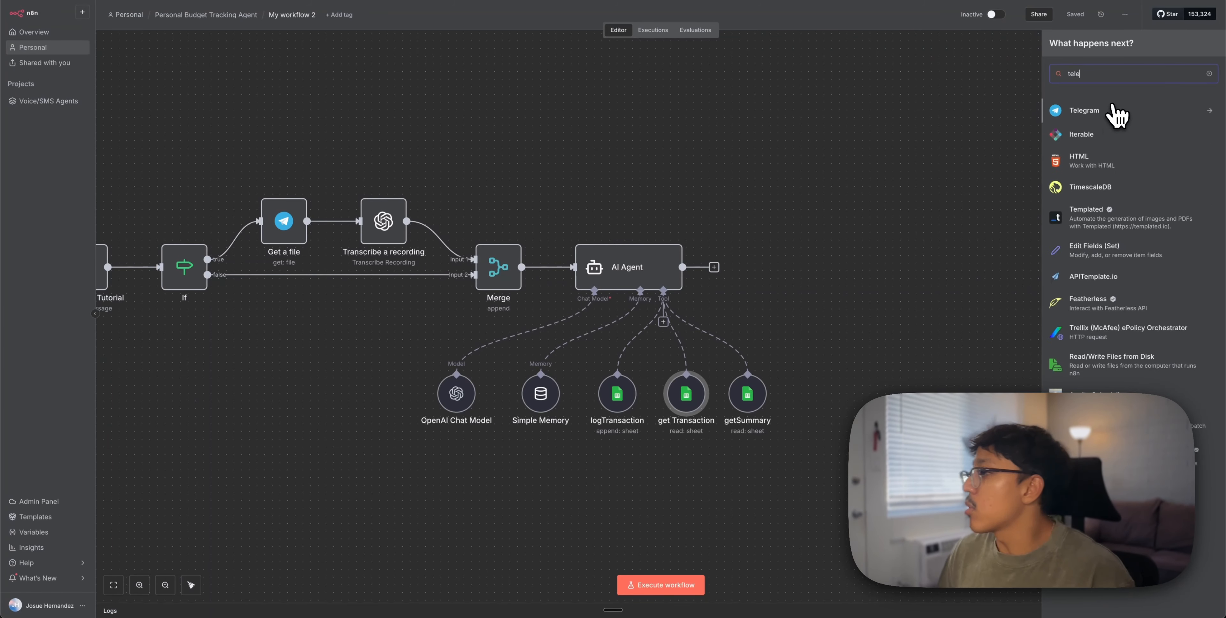
left_click(1128, 110)
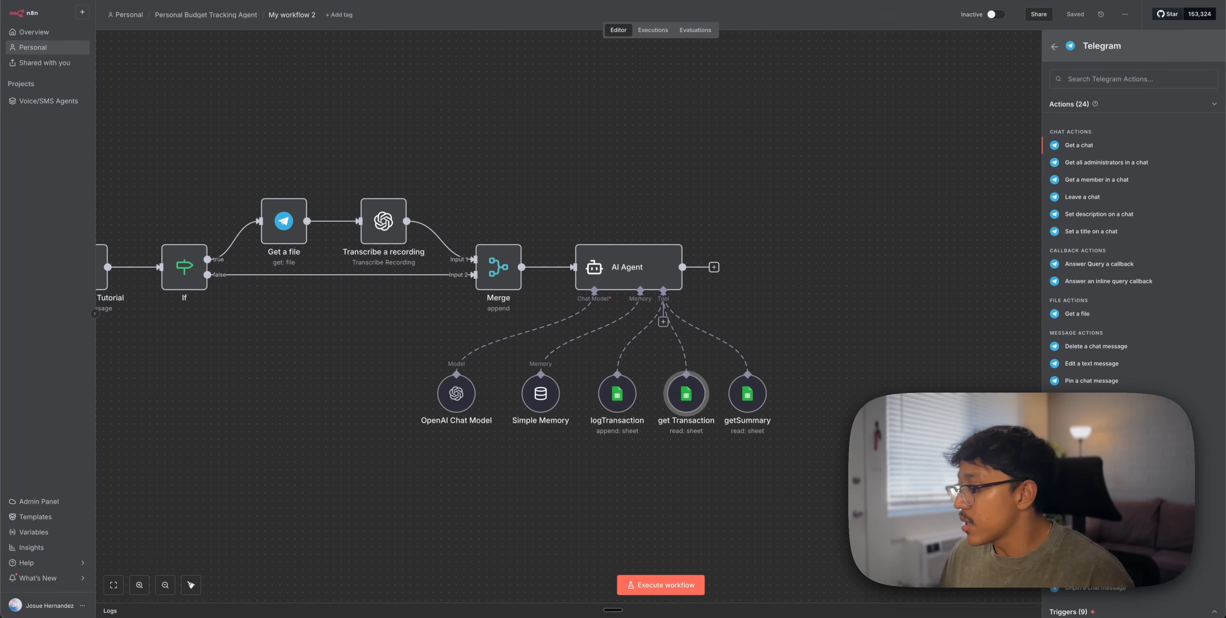
left_click(1091, 552)
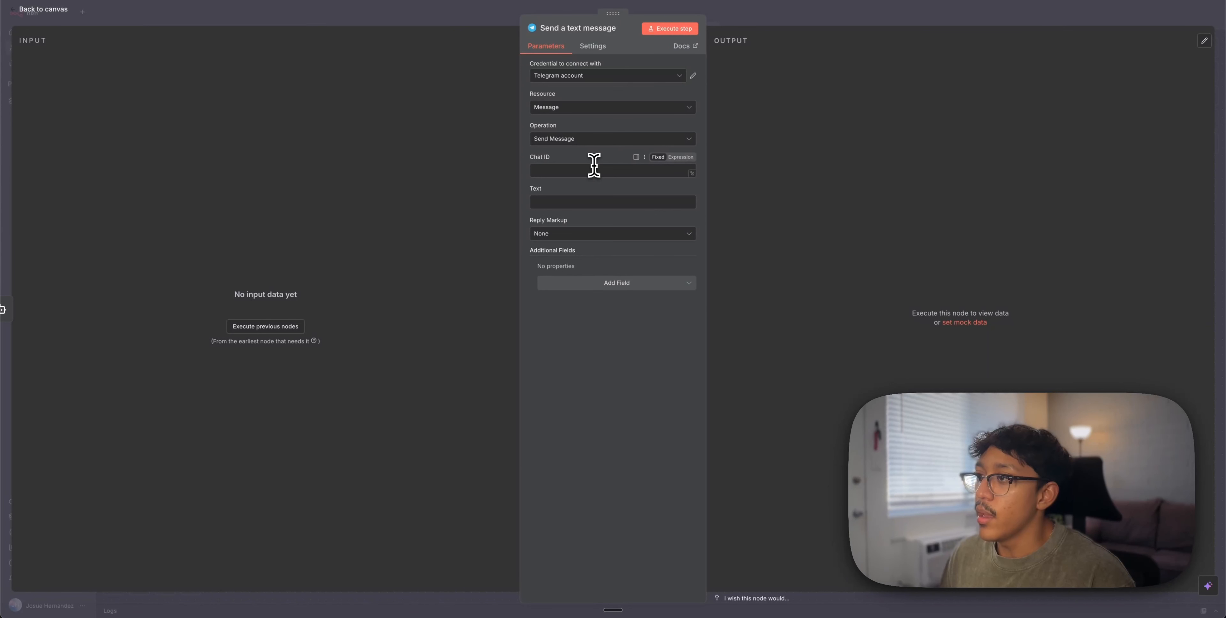
left_click(776, 22)
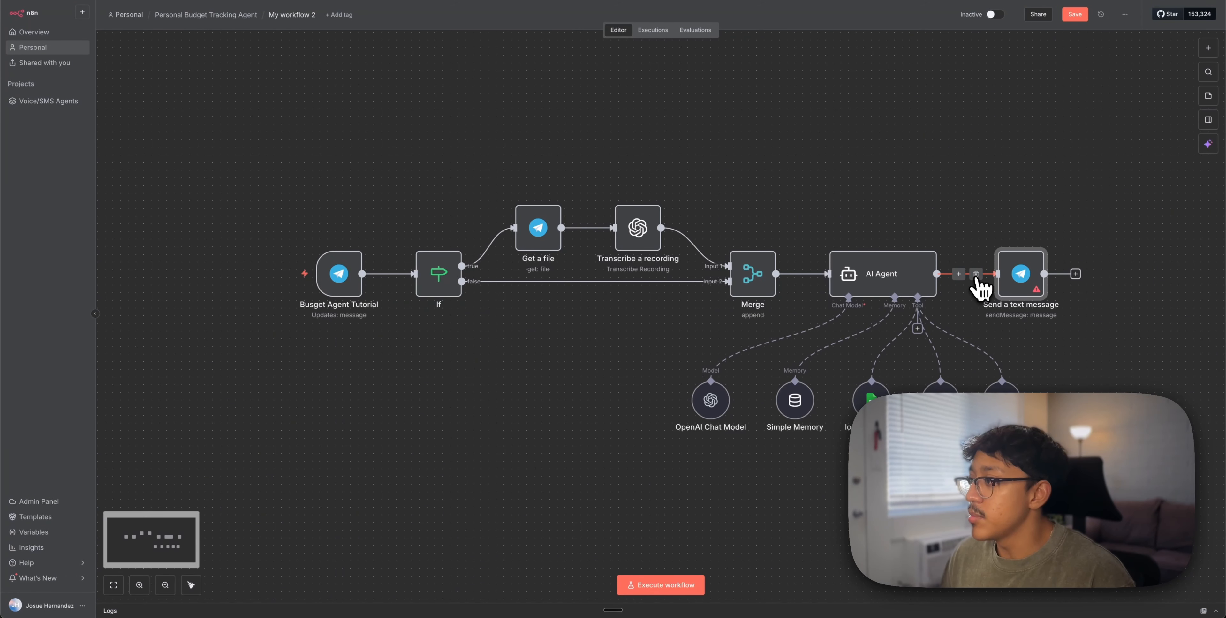
Disconnect the Send a text message node, move it further right, and save
left_click(976, 274)
left_click_drag(1019, 274, 1058, 274)
mouse_move(343, 274)
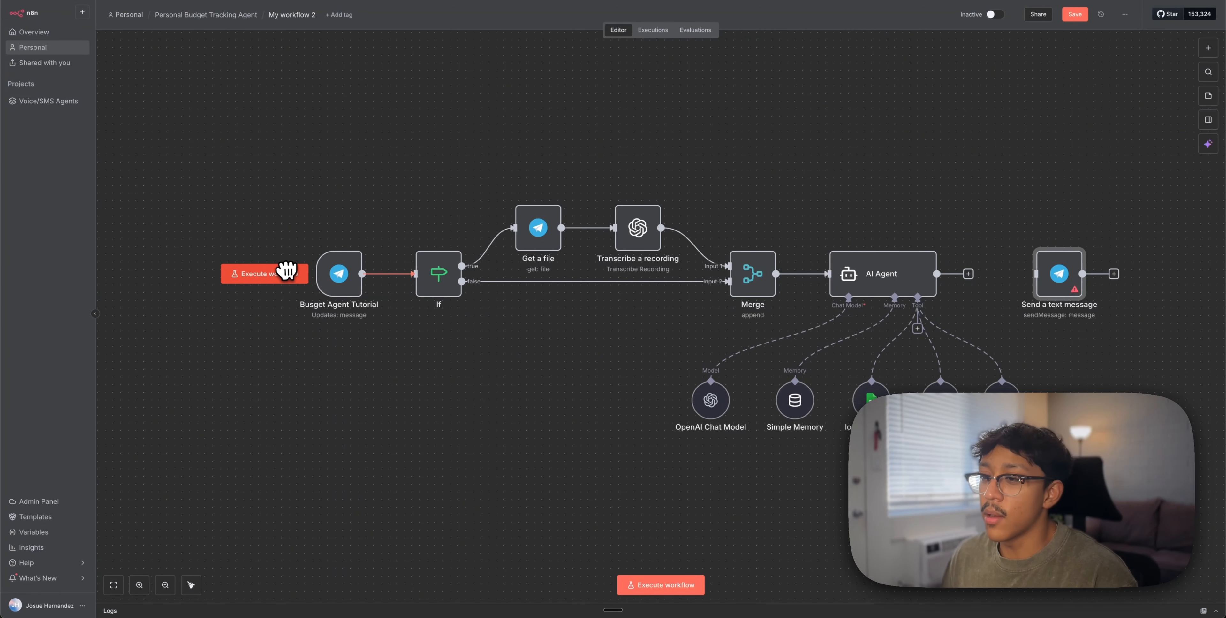
left_click(1075, 14)
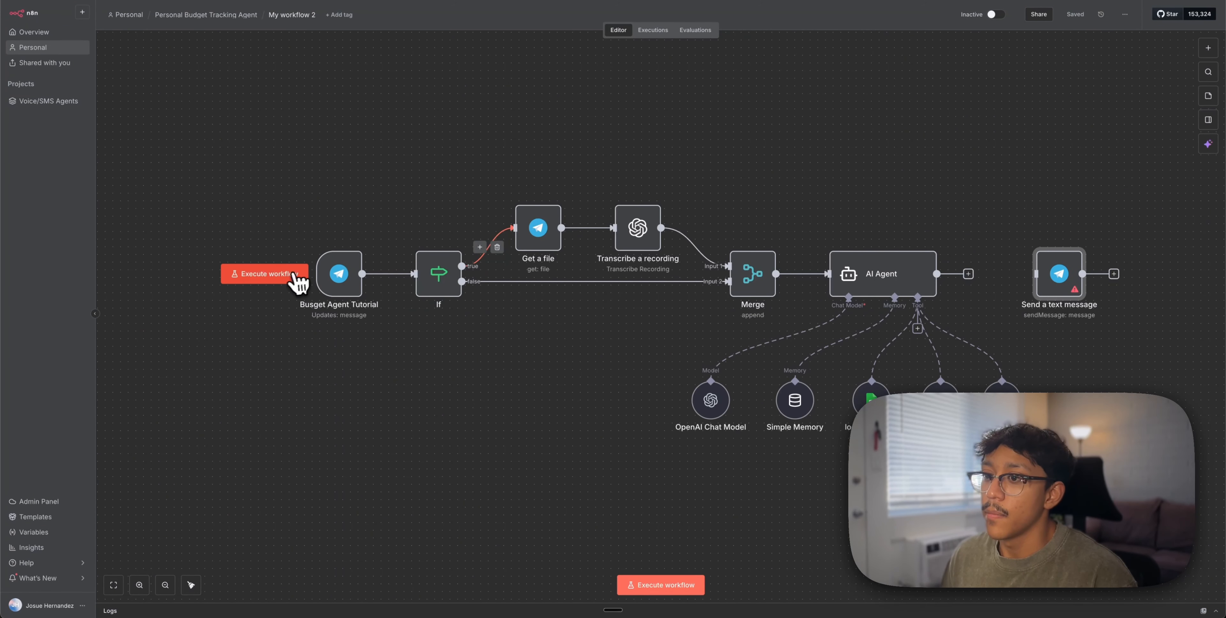
Run the workflow from the Telegram trigger and check the AI Agent's reply asking for vendor and amount
left_click(295, 275)
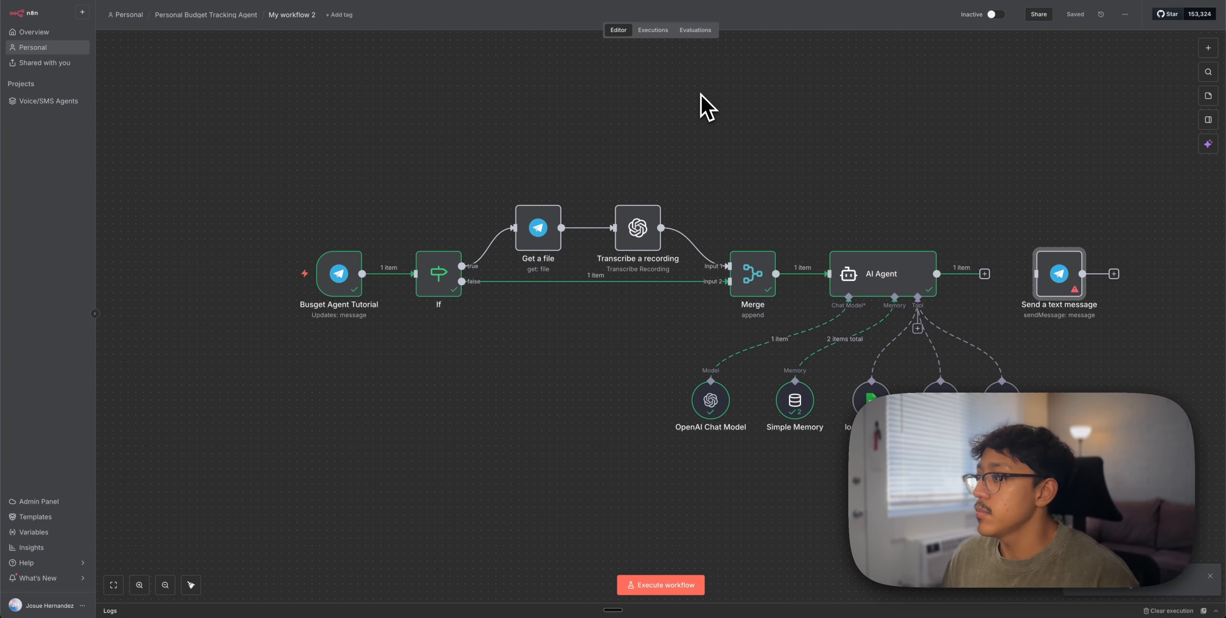
scroll(829, 159, "right", 10)
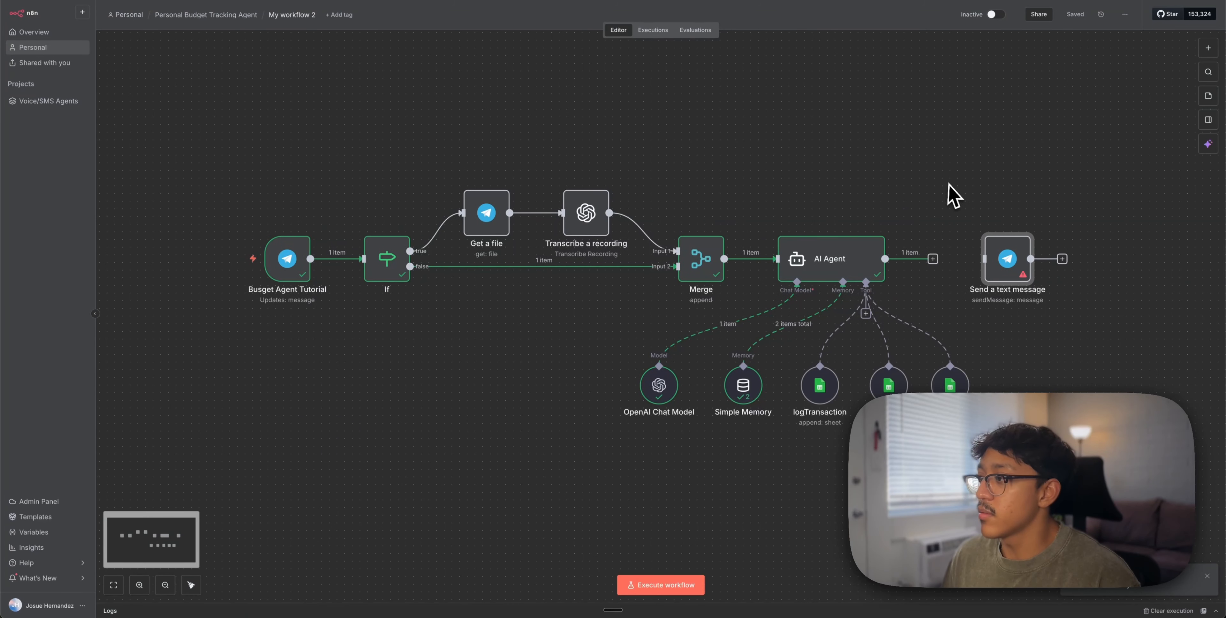
double_click(635, 255)
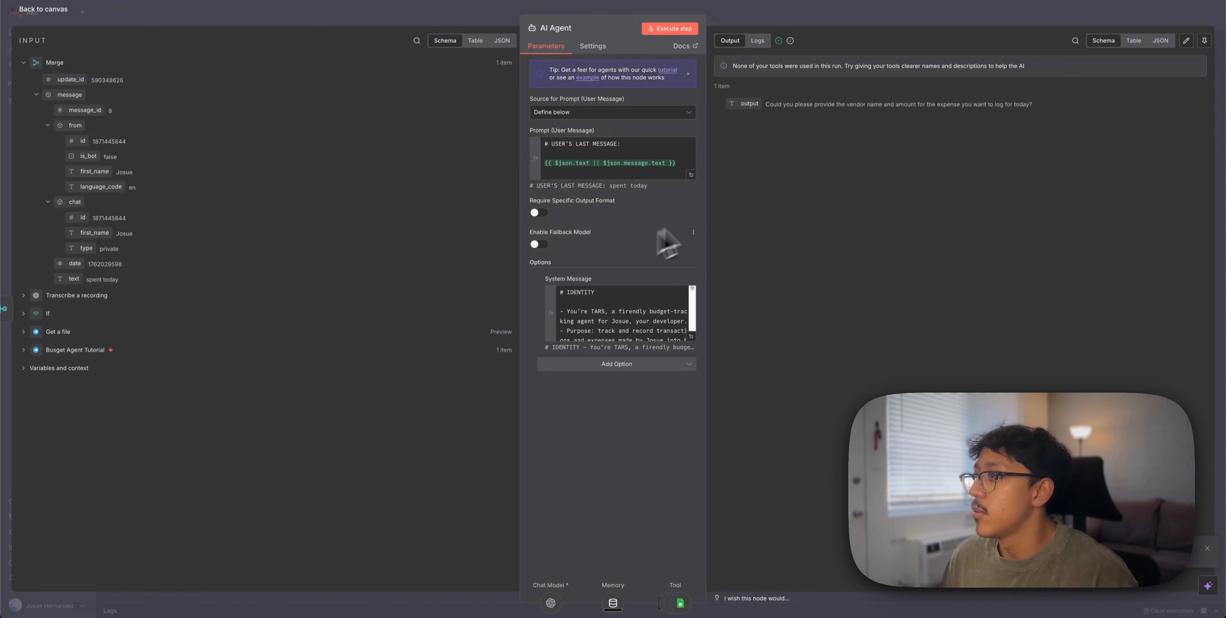
left_click_drag(780, 108, 1022, 103)
left_click(1004, 17)
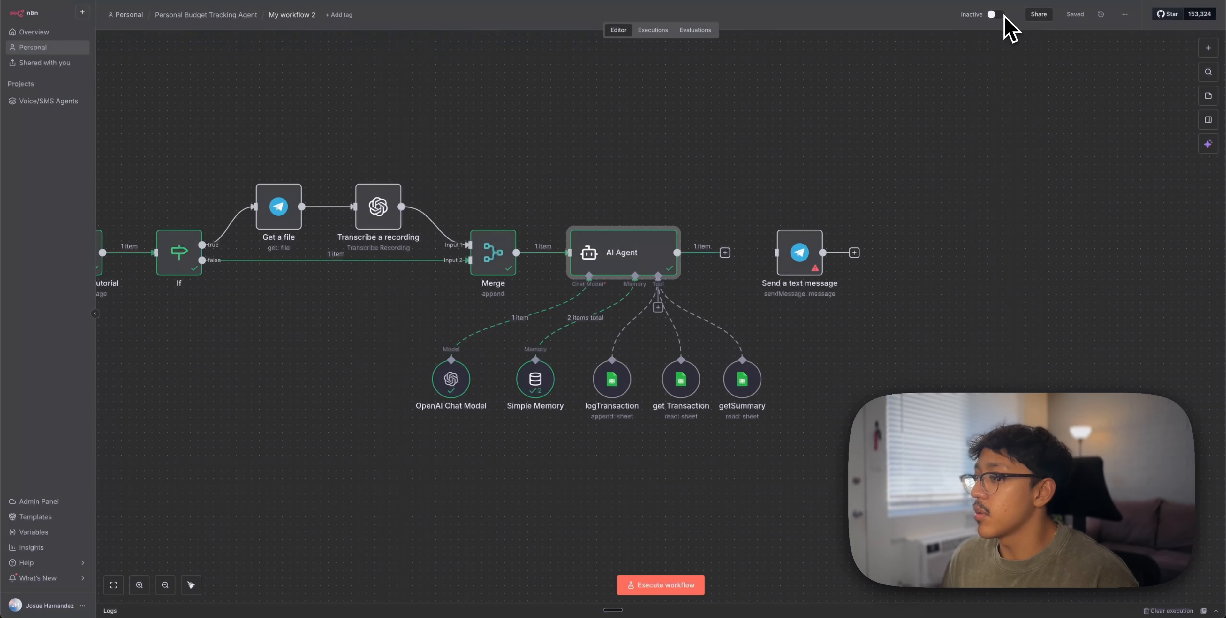
Map the trigger's message.chat.id into Chat ID and the AI Agent's output into Text
double_click(798, 257)
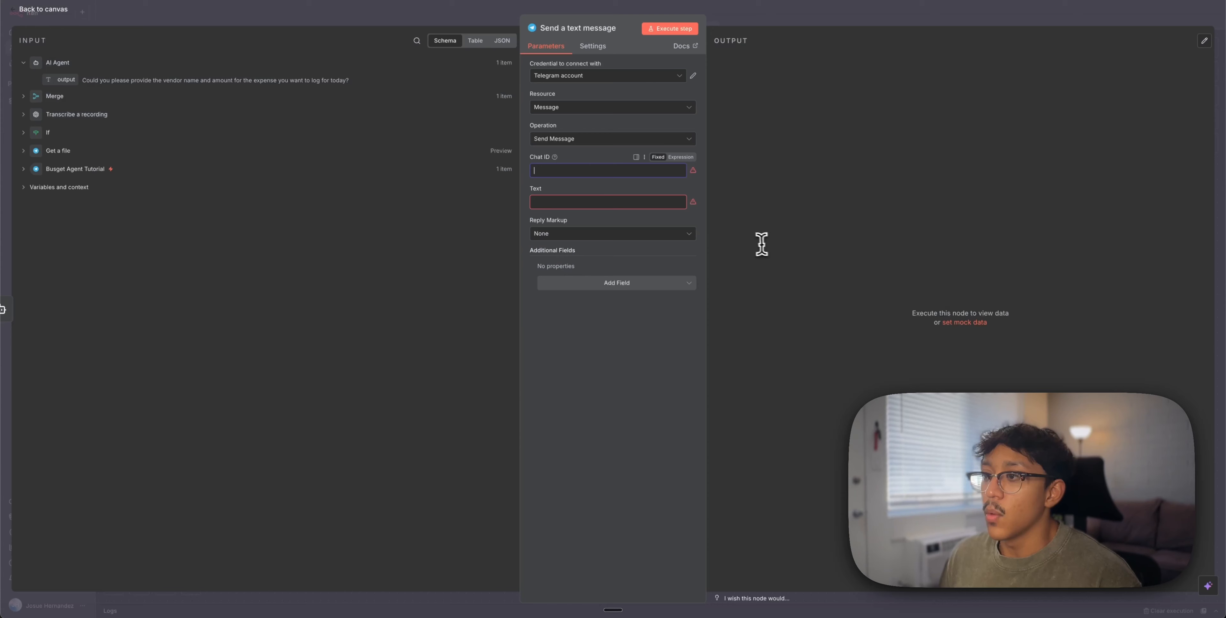
left_click(55, 171)
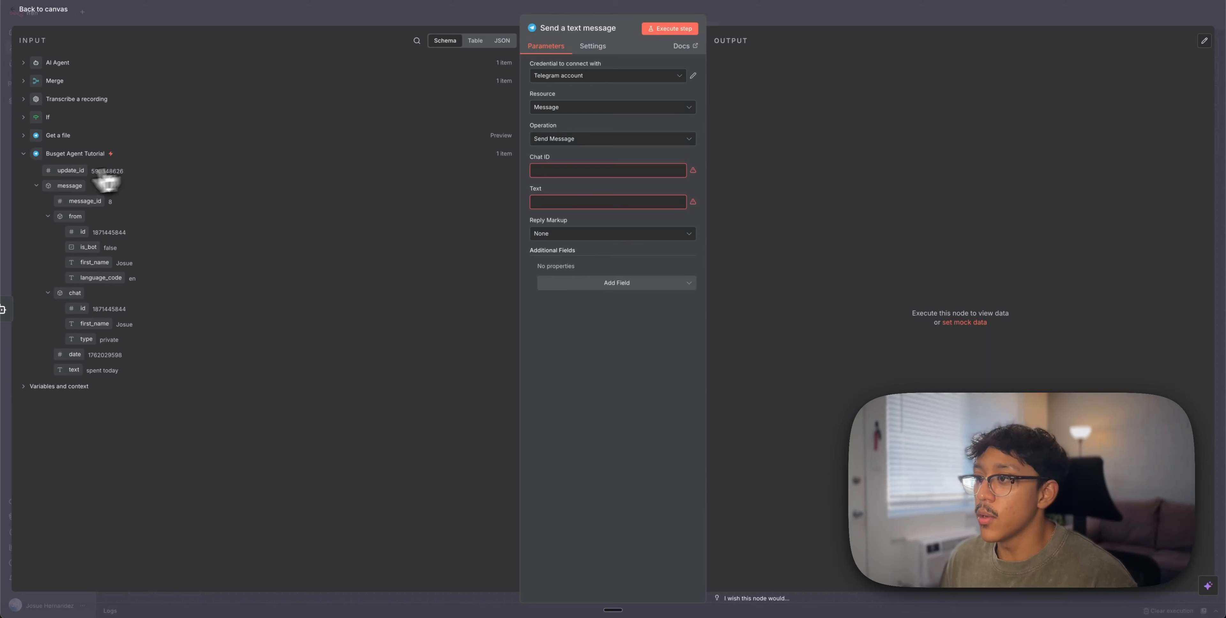
left_click(550, 171)
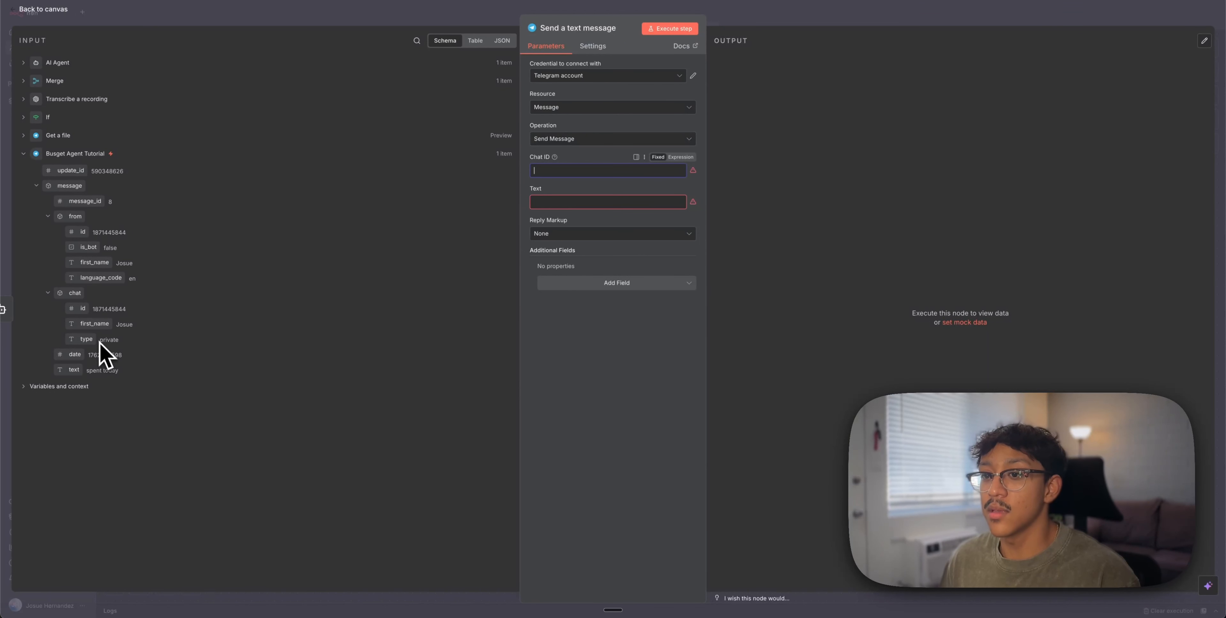
left_click_drag(82, 316, 599, 167)
left_click(579, 218)
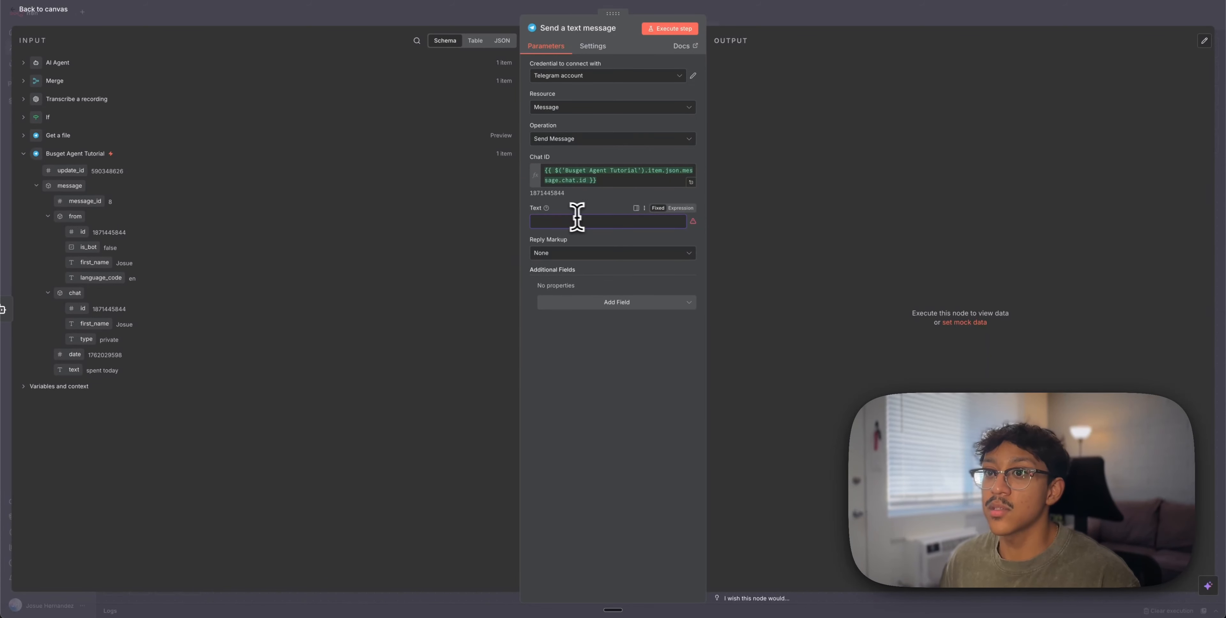
left_click(55, 62)
left_click_drag(71, 81, 565, 220)
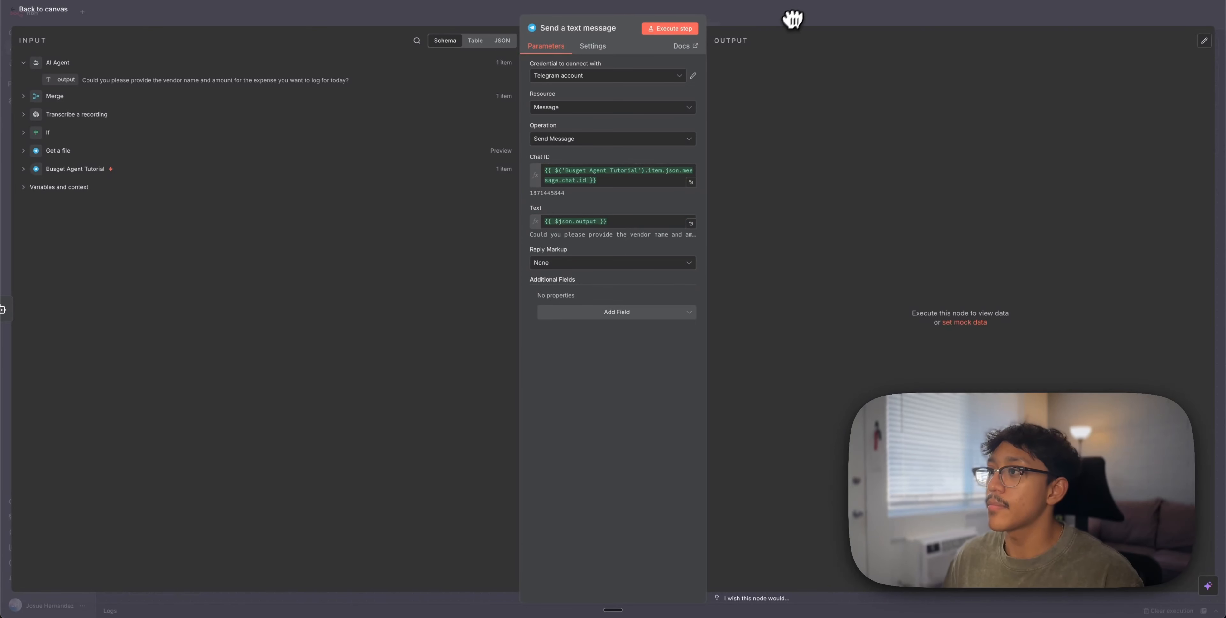
Close the Send a text message node, save the workflow, and switch it to Active
left_click(775, 17)
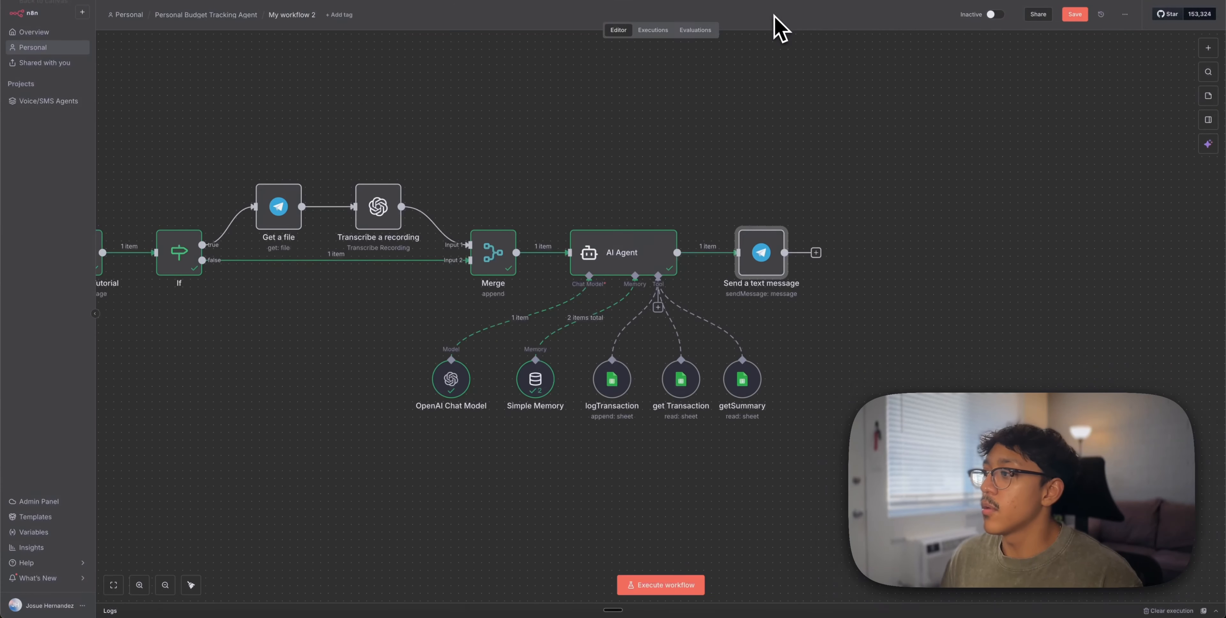
left_click(1072, 15)
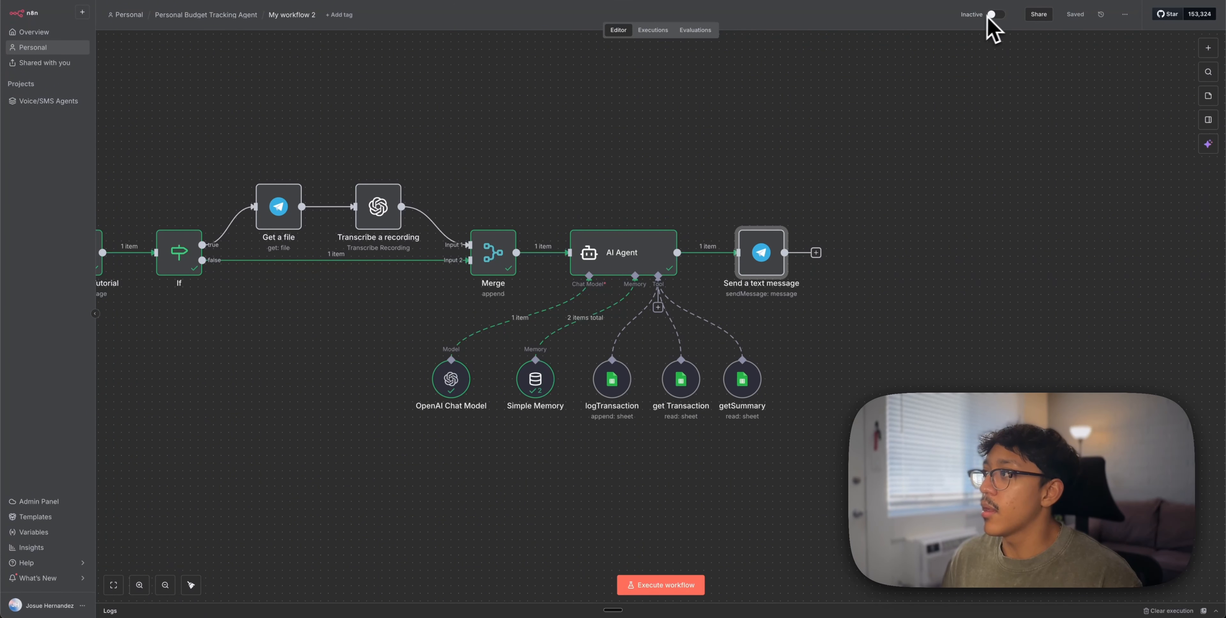
left_click(994, 15)
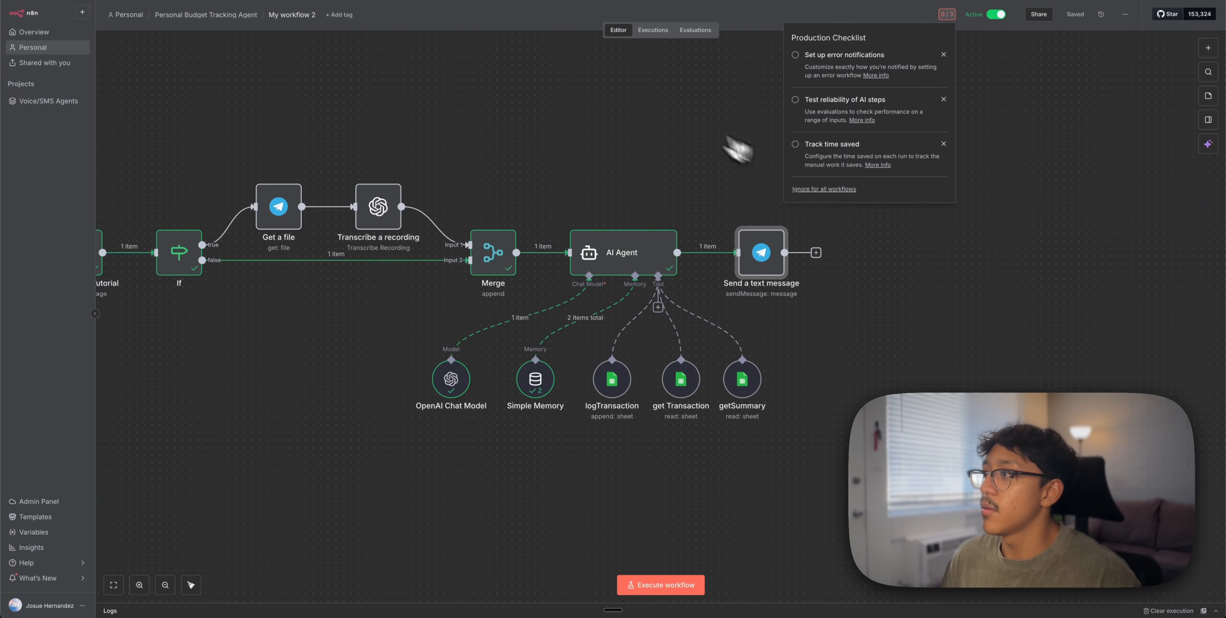
scroll(646, 166, "left", 5)
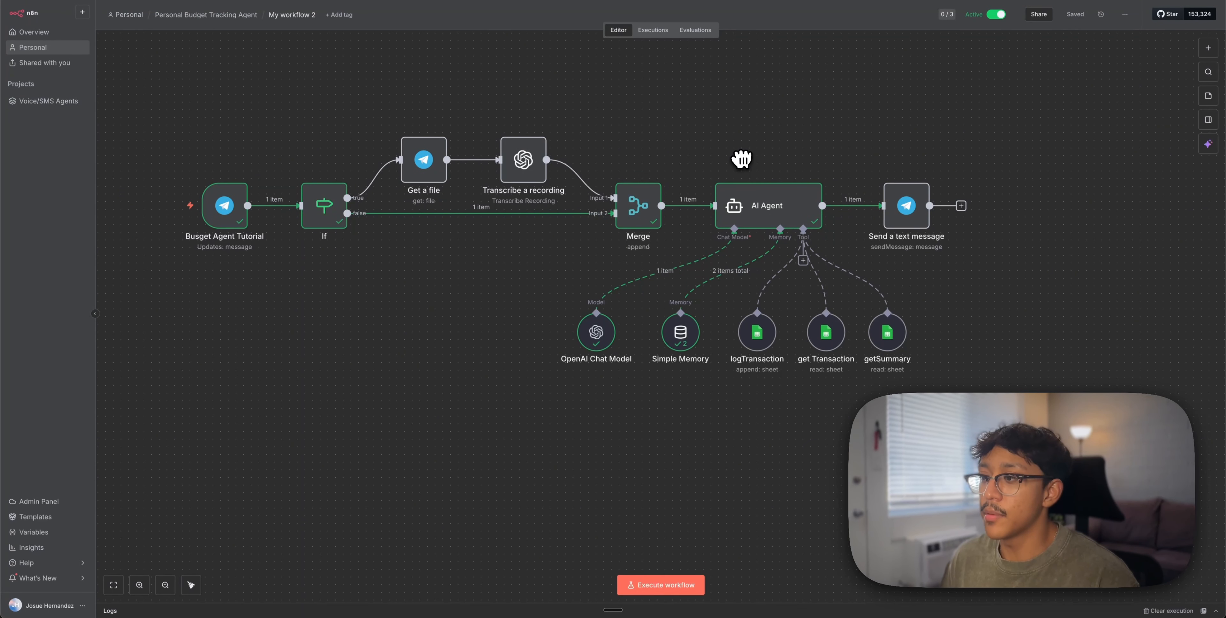
Send 'Hello' to the budget agent bot in Telegram and highlight its n8n-sent note
key("super+Tab")
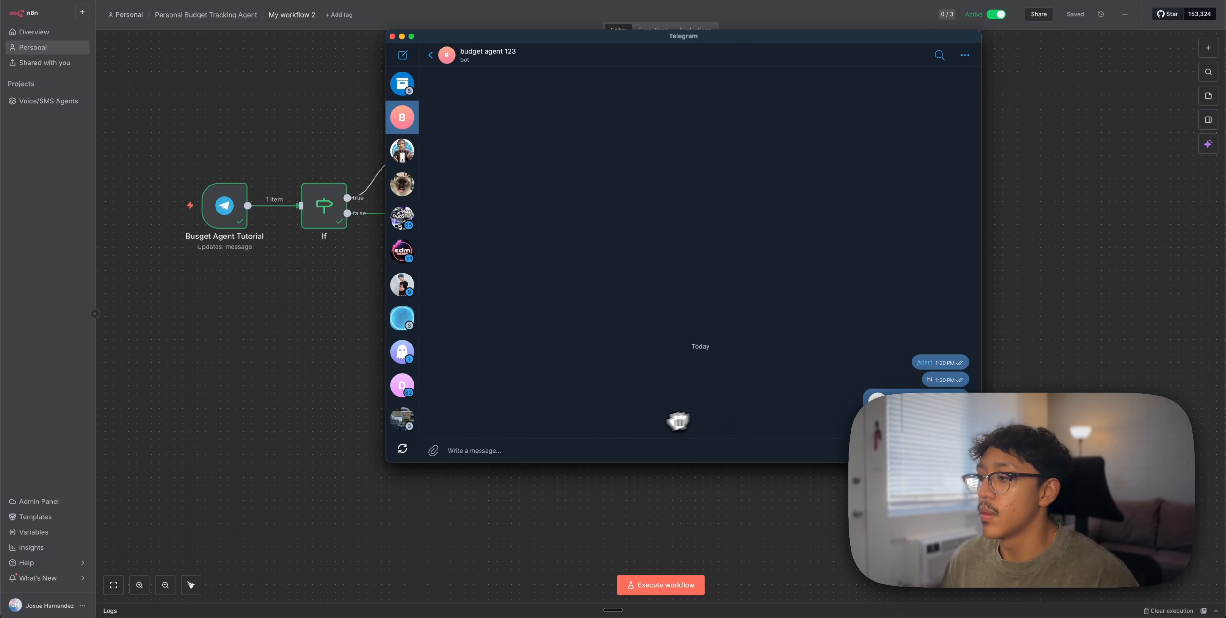
type("Hello?")
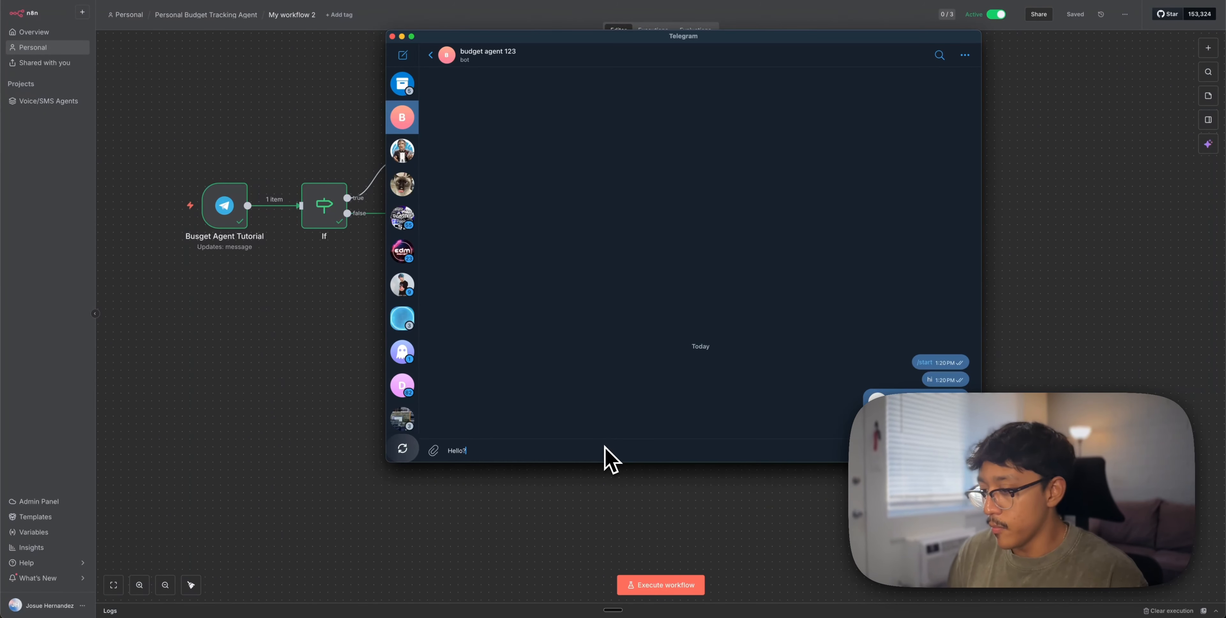
key("Return")
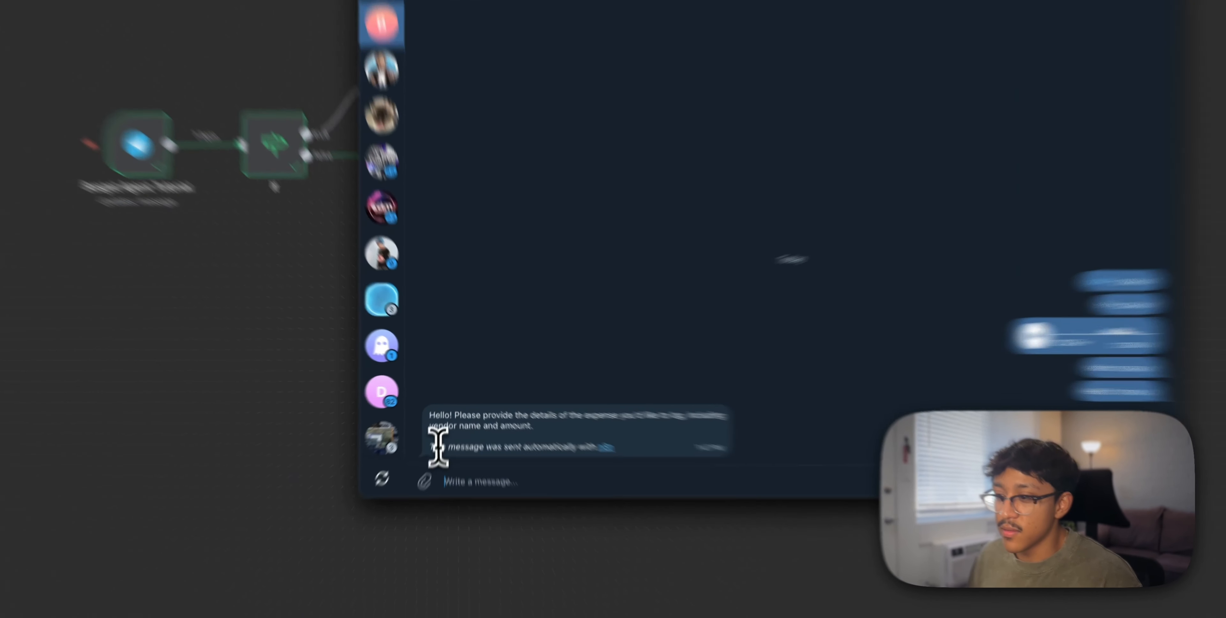
left_click_drag(440, 425, 575, 422)
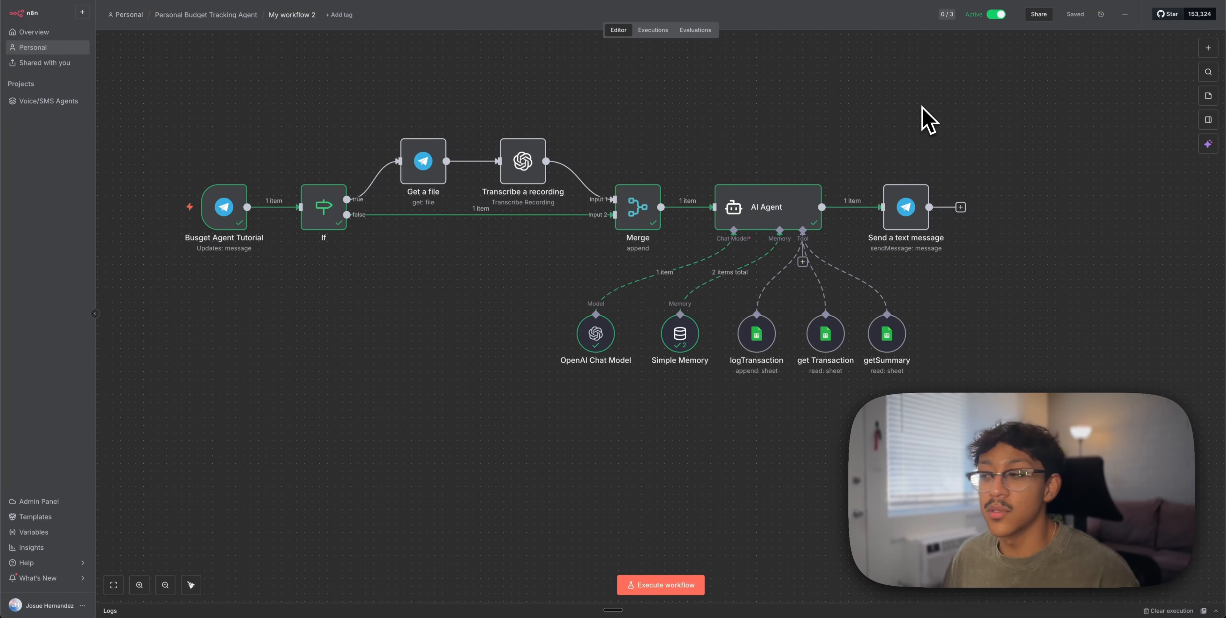
Add Append n8n Attribution to the Send a text message node, turn it off, and save the workflow
double_click(926, 232)
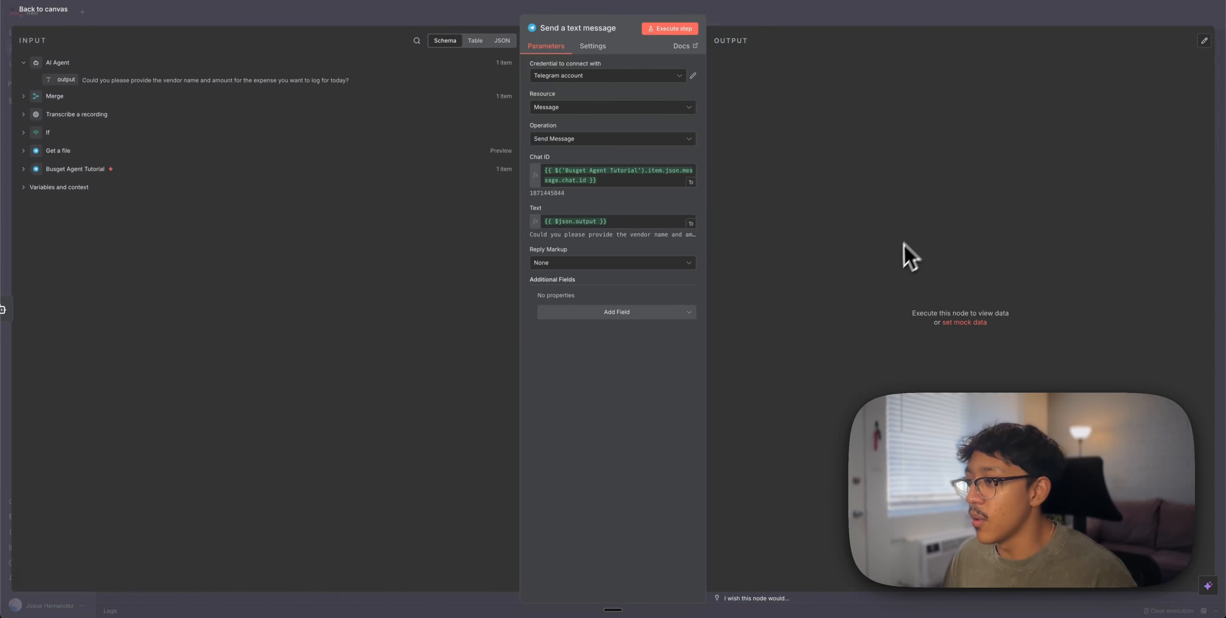
left_click(632, 314)
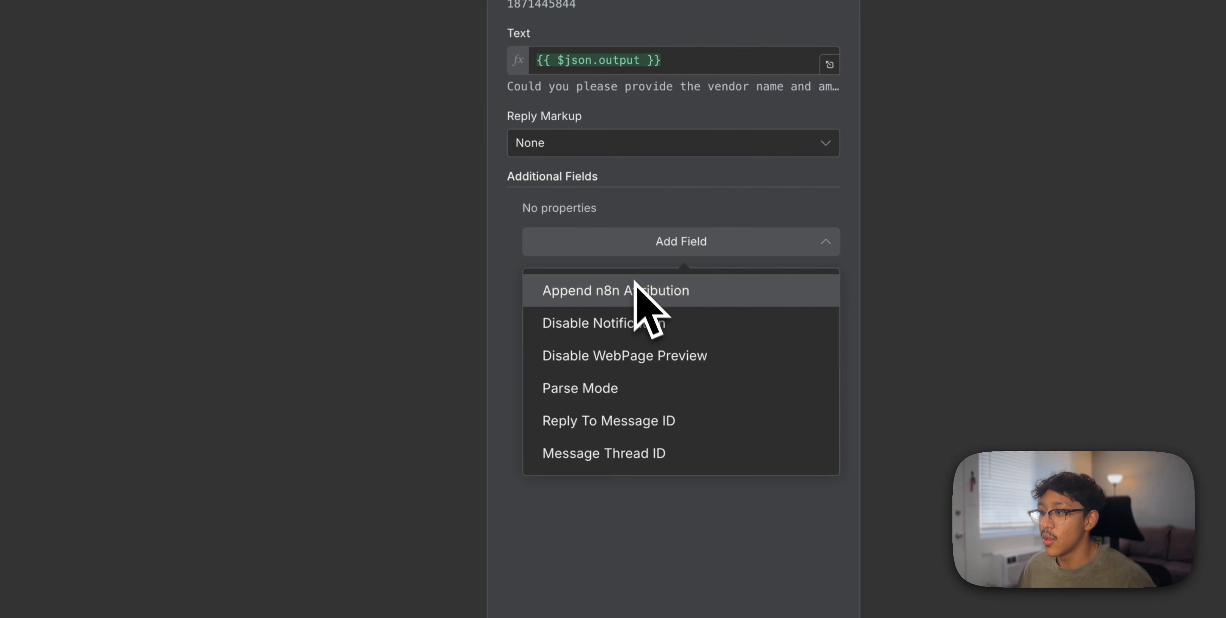
left_click(586, 293)
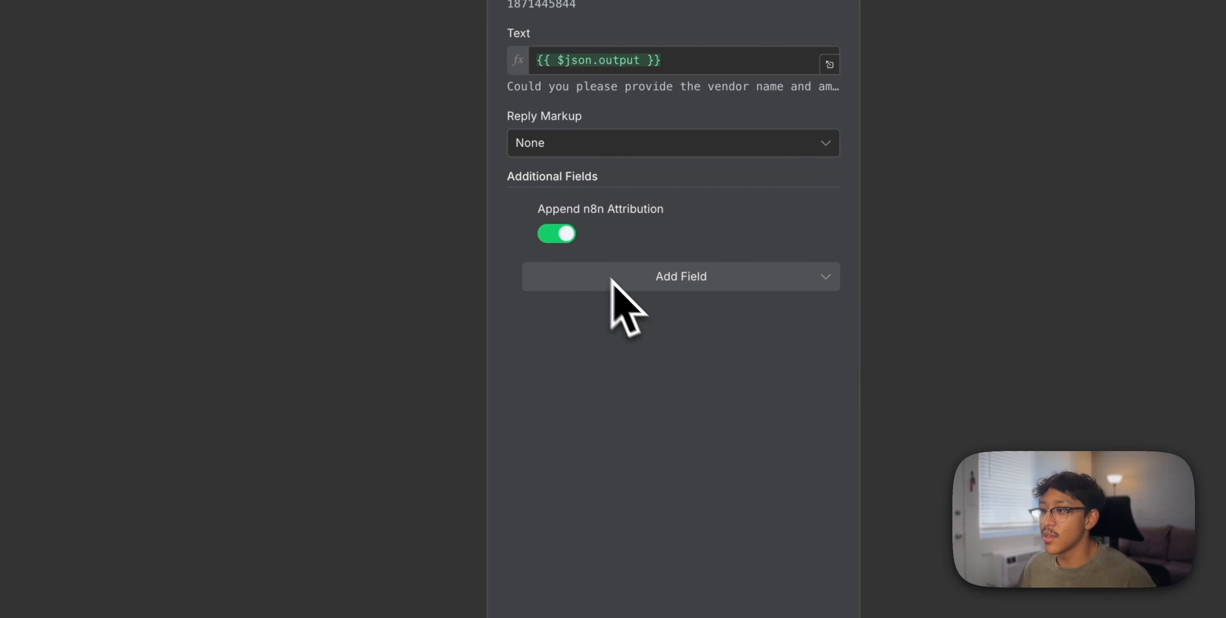
left_click(557, 233)
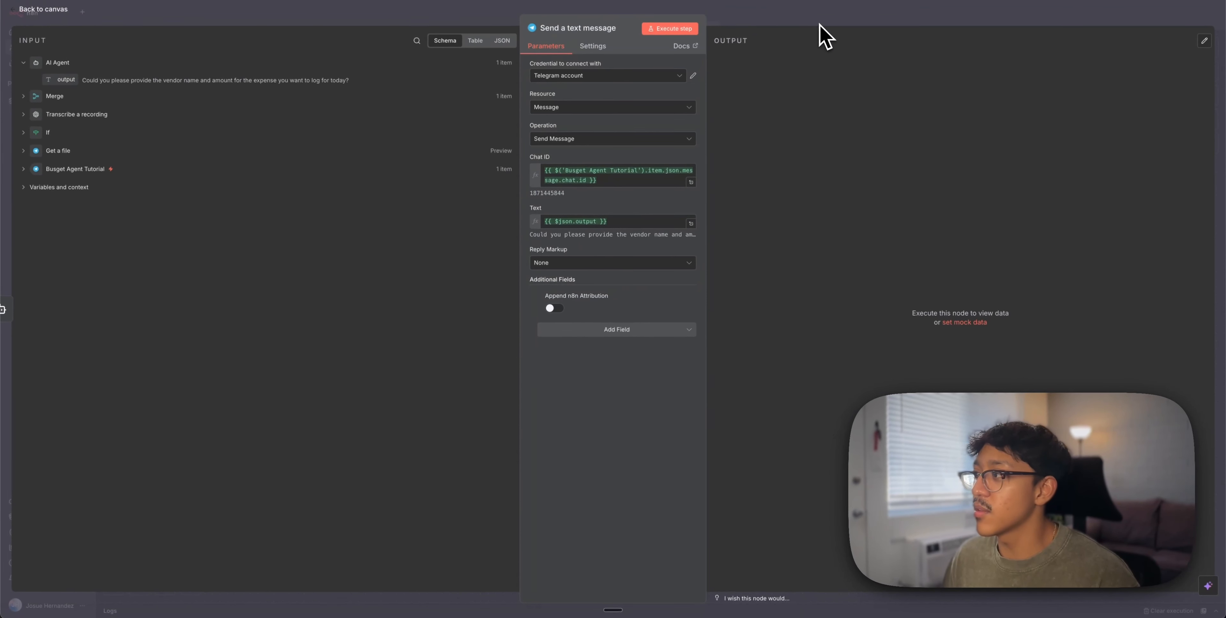
left_click(821, 25)
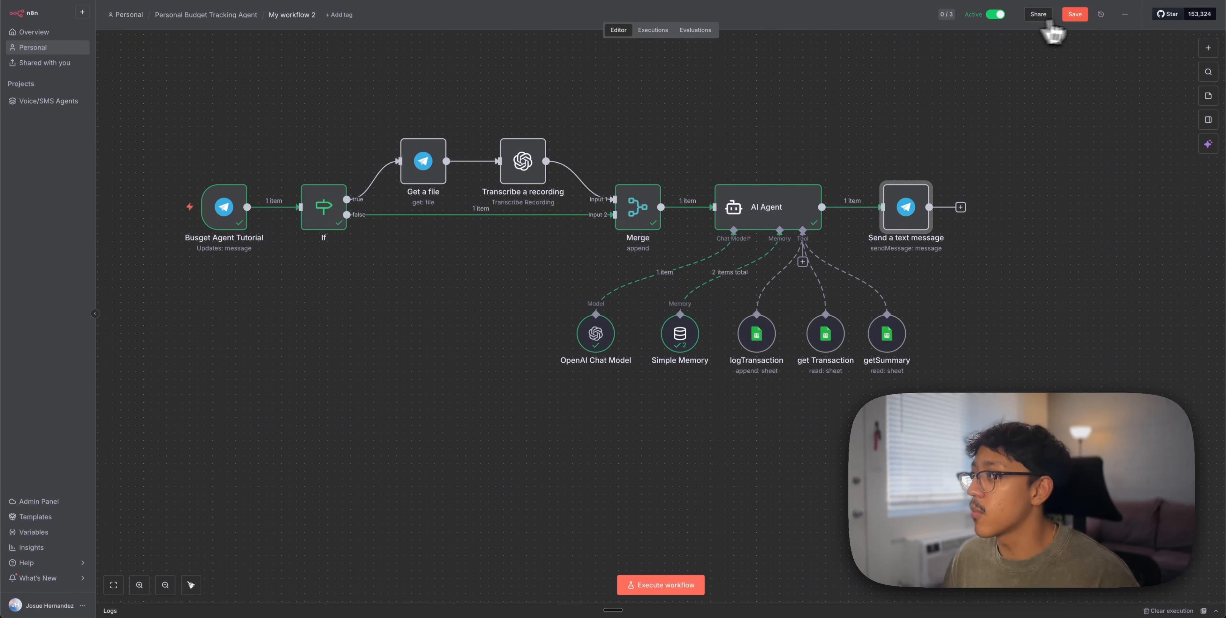
left_click(1075, 14)
key("super+Tab")
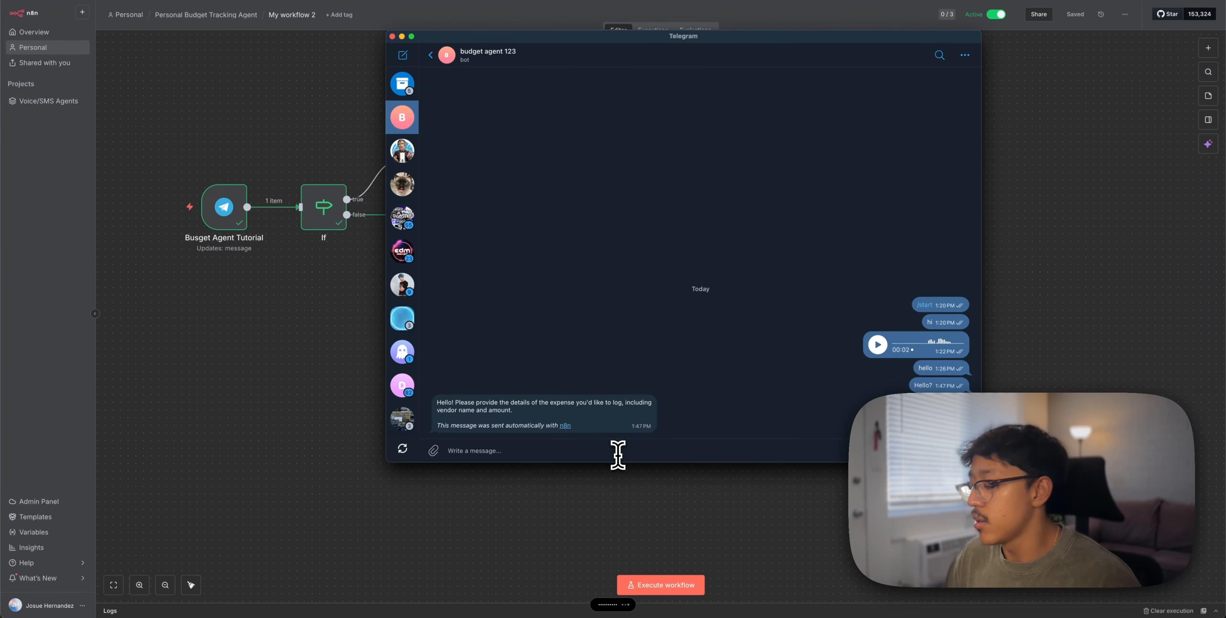
Paste and send the $5 gas-station snack expense request to the budget bot
type("Can you please log a $5 expense for snacks for my road trip today?")
key("Return")
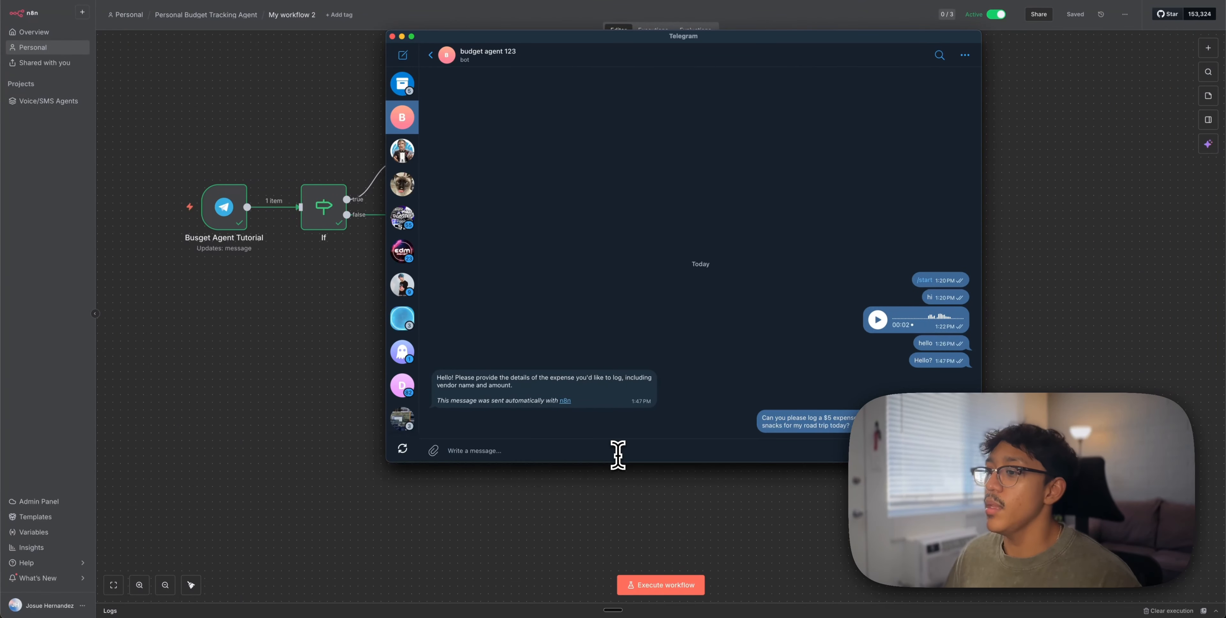
left_click(324, 313)
In n8n's Executions list, inspect the previous run and then the still-running one
left_click(657, 31)
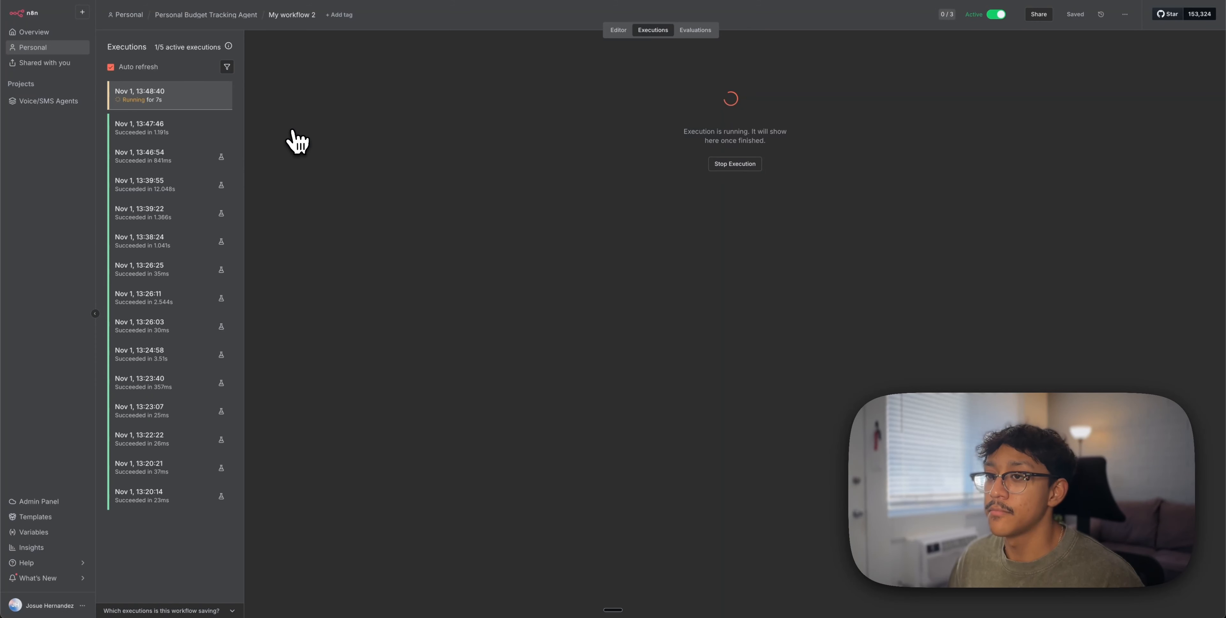
left_click(191, 125)
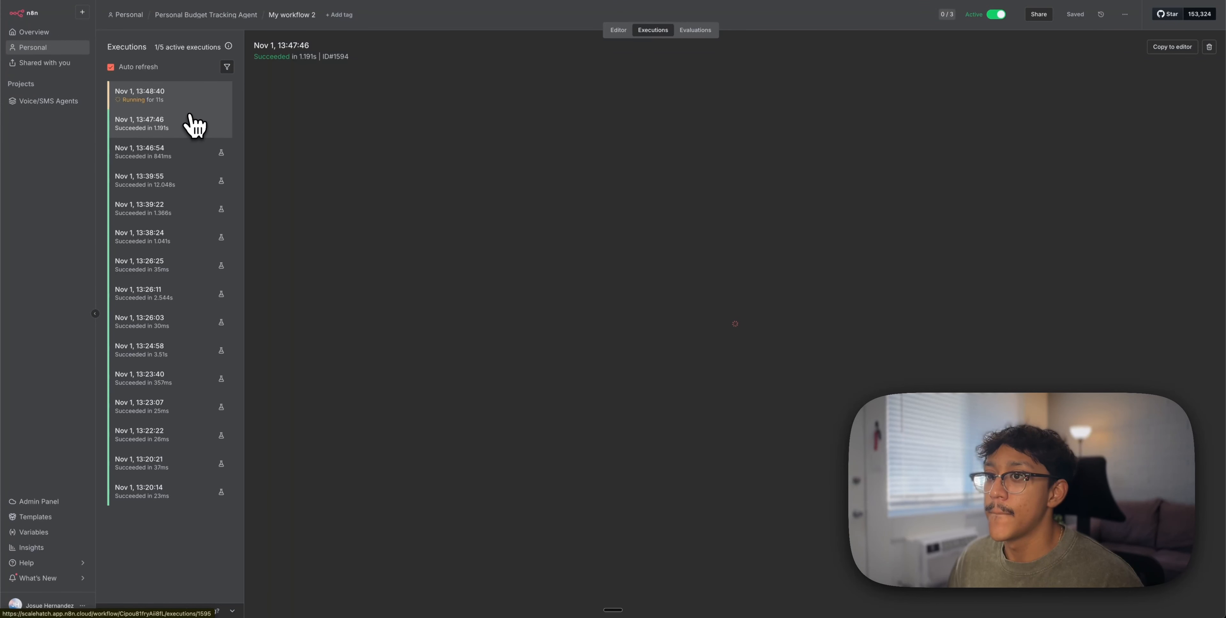
left_click(194, 107)
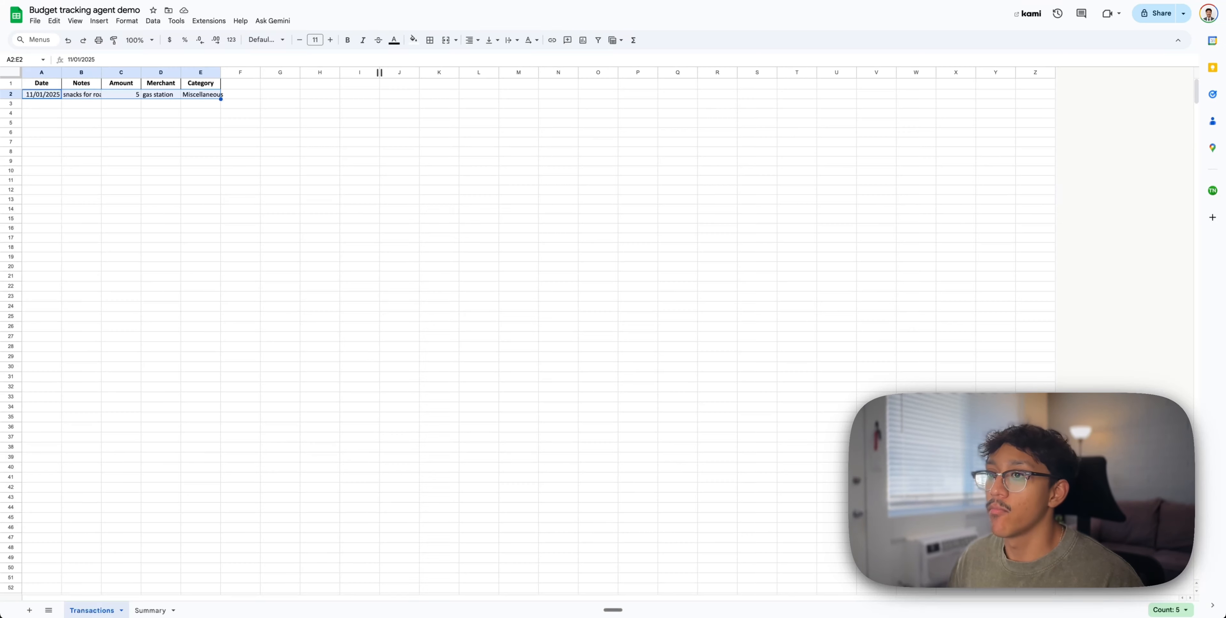
Widen the Transactions sheet columns so the logged row A2:E2 is fully readable
left_click(85, 133)
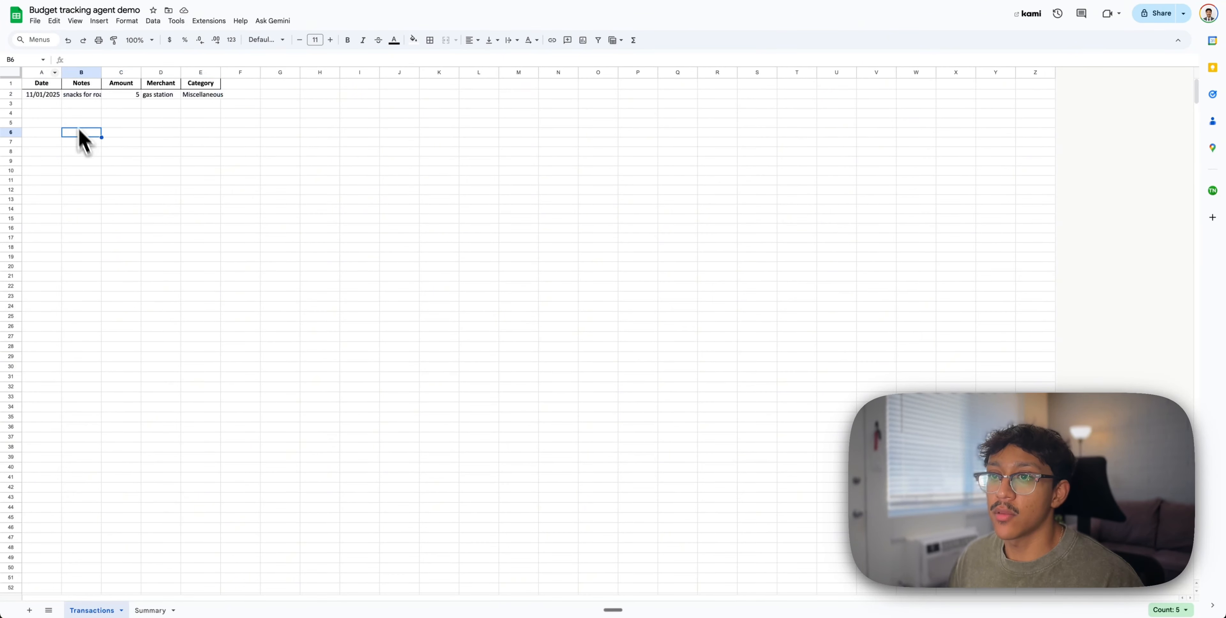
left_click(10, 73)
left_click_drag(61, 72, 171, 74)
left_click(129, 133)
left_click(329, 151)
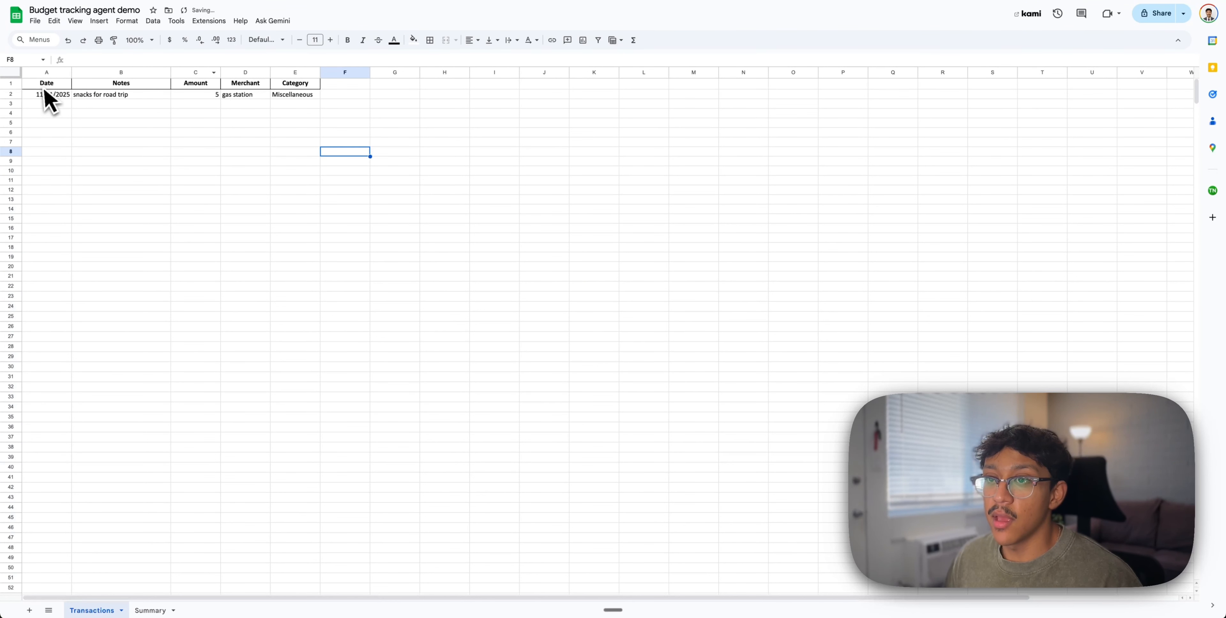
left_click(54, 98)
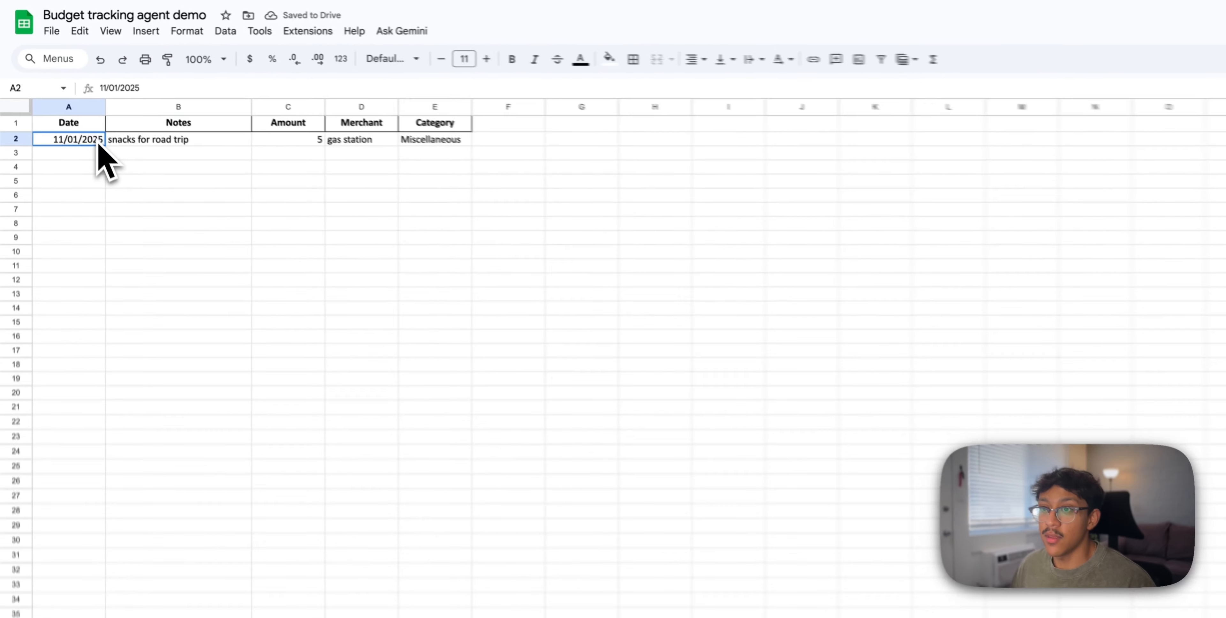
left_click_drag(102, 148, 286, 149)
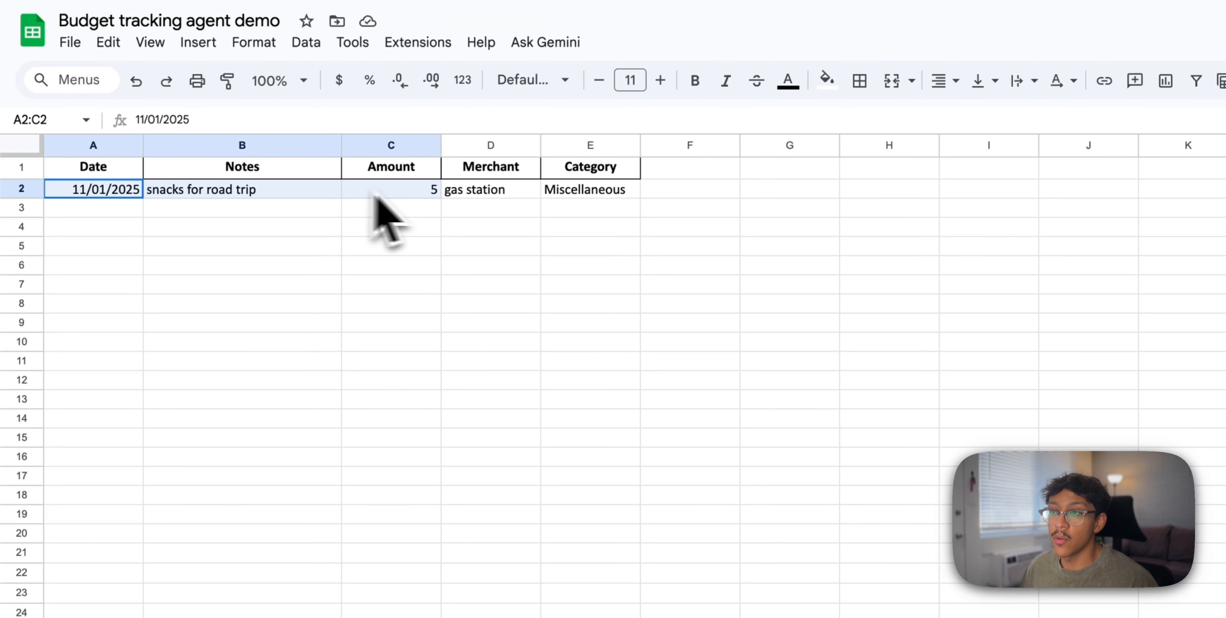
left_click_drag(376, 199, 529, 204)
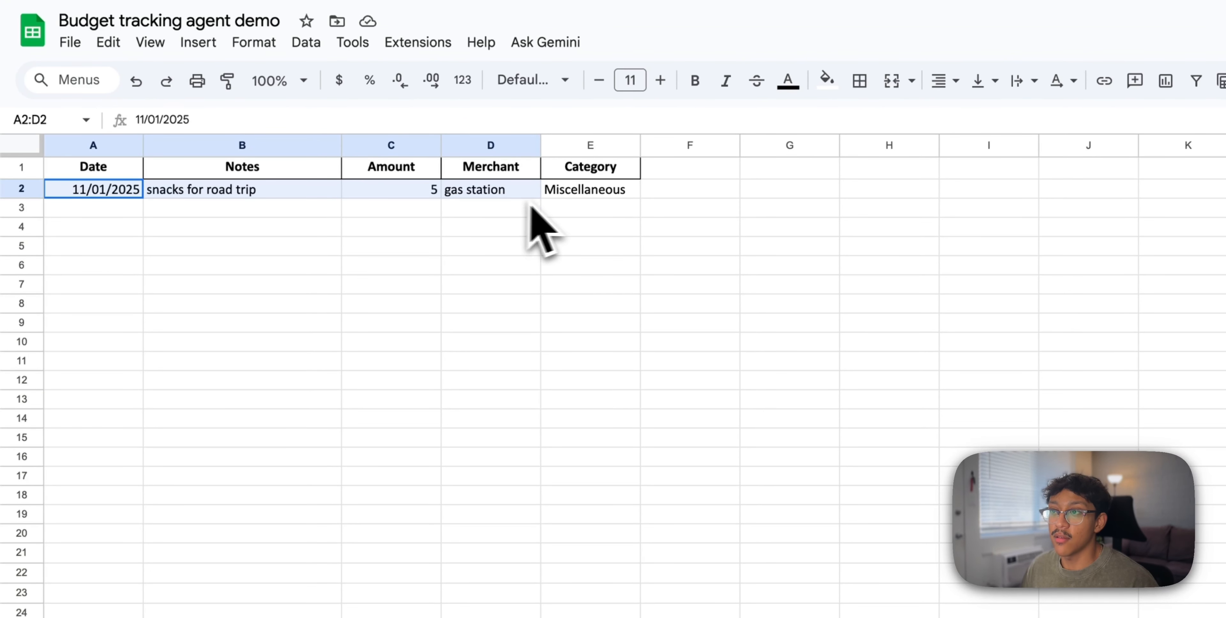
left_click(735, 323)
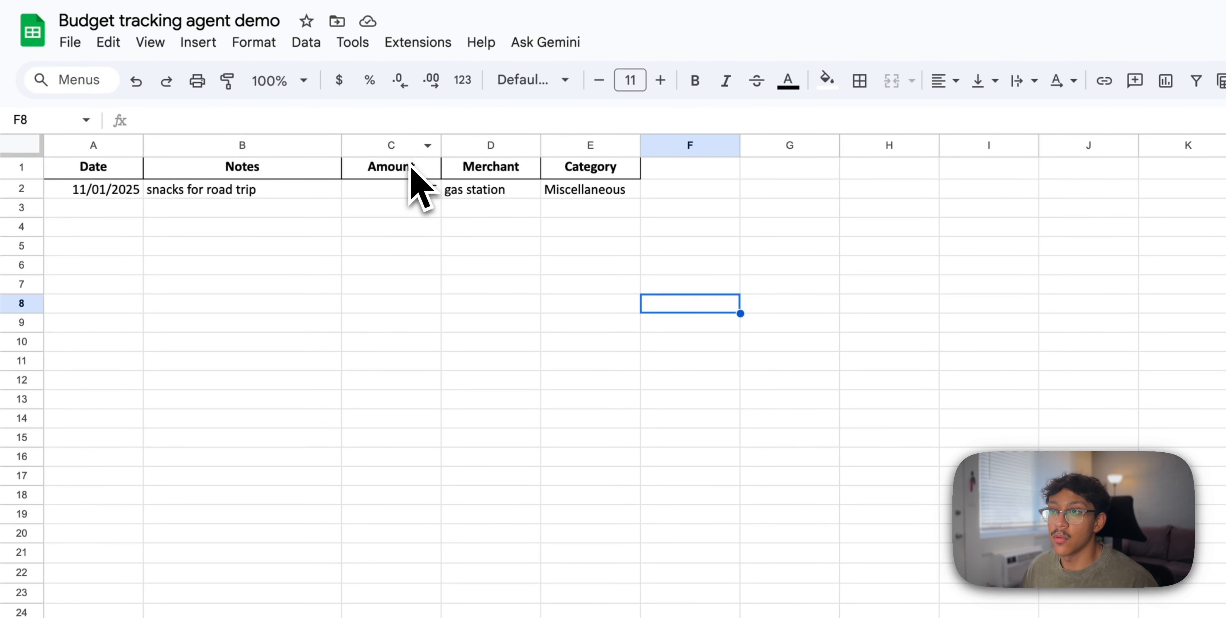
Format the Amount column as currency so it reads $5.00
left_click(409, 167)
left_click(220, 81)
left_click(190, 44)
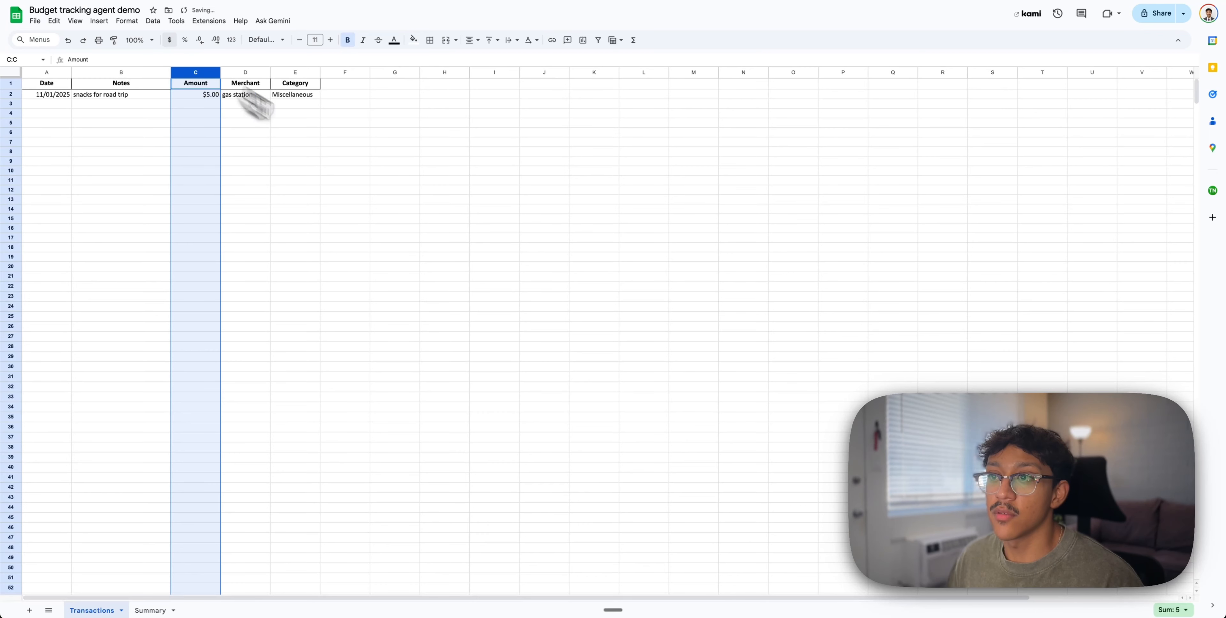
left_click(391, 171)
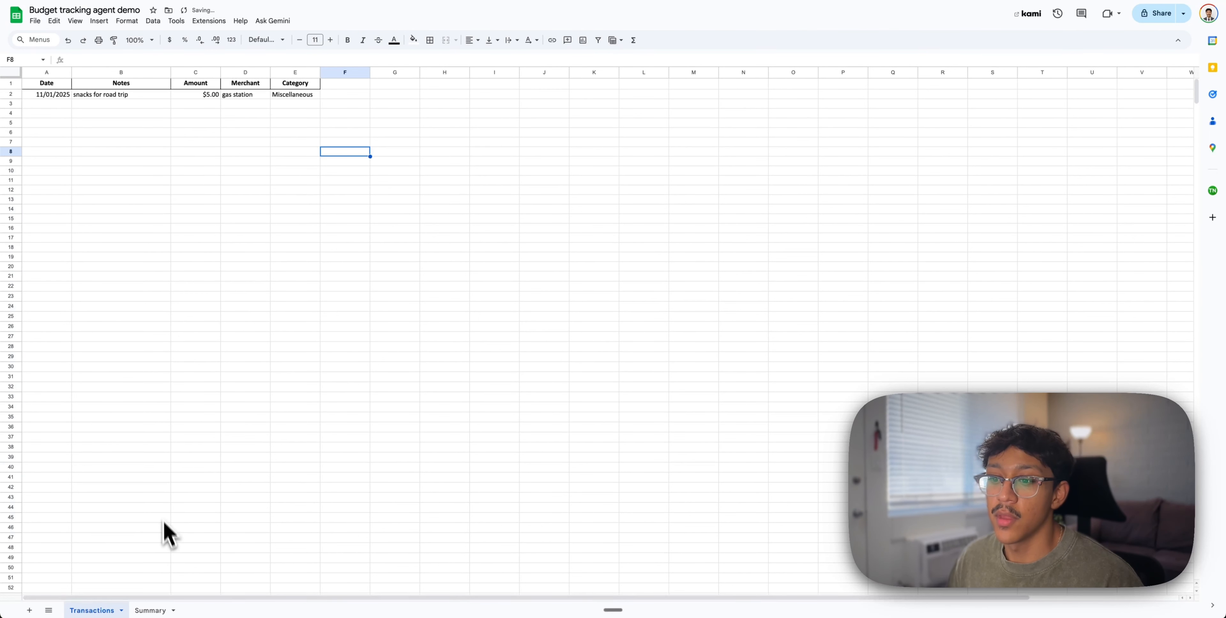
On the Summary sheet, check that B5 totals Miscellaneous at 5, then return to n8n
left_click(152, 610)
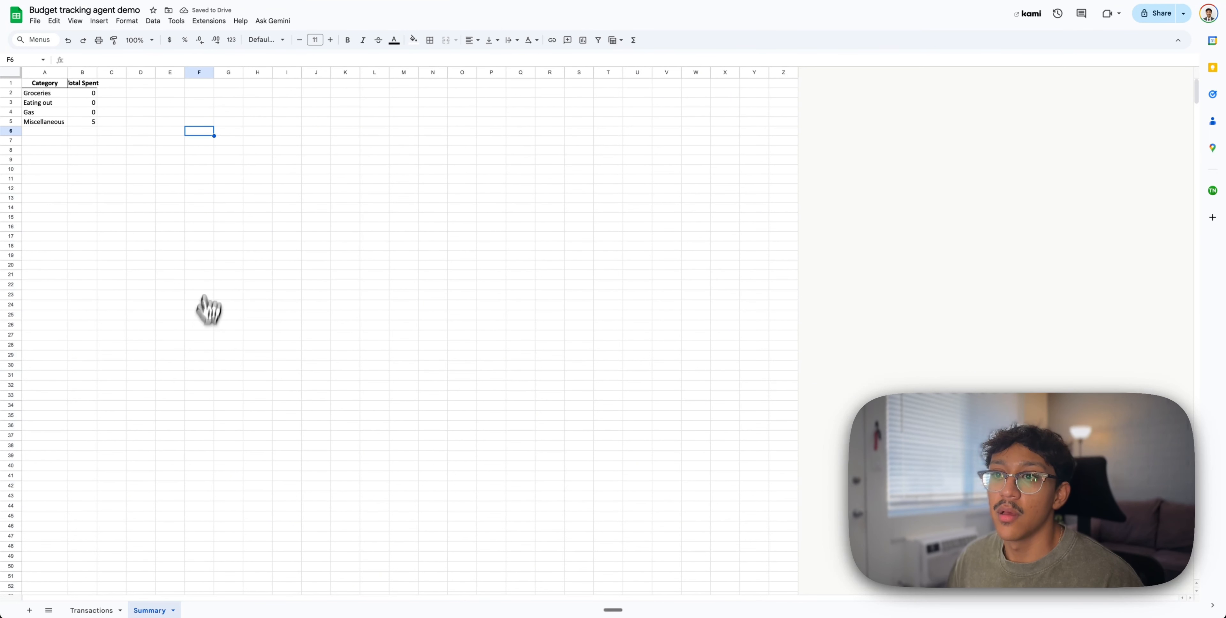
left_click(90, 122)
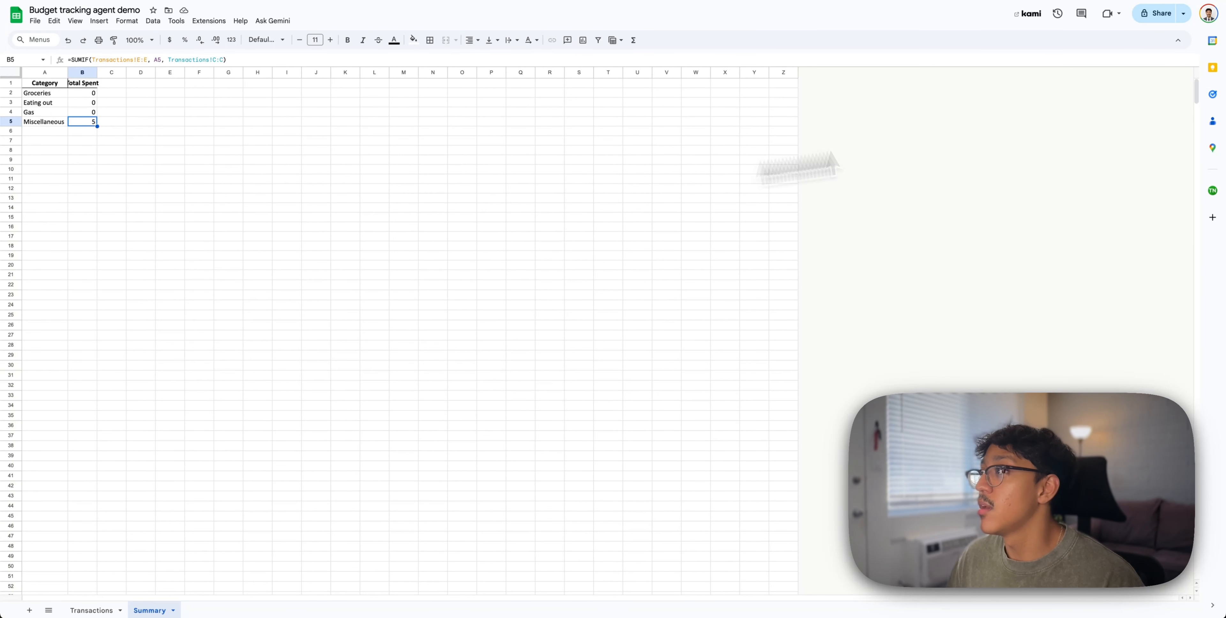
key("ctrl+Tab")
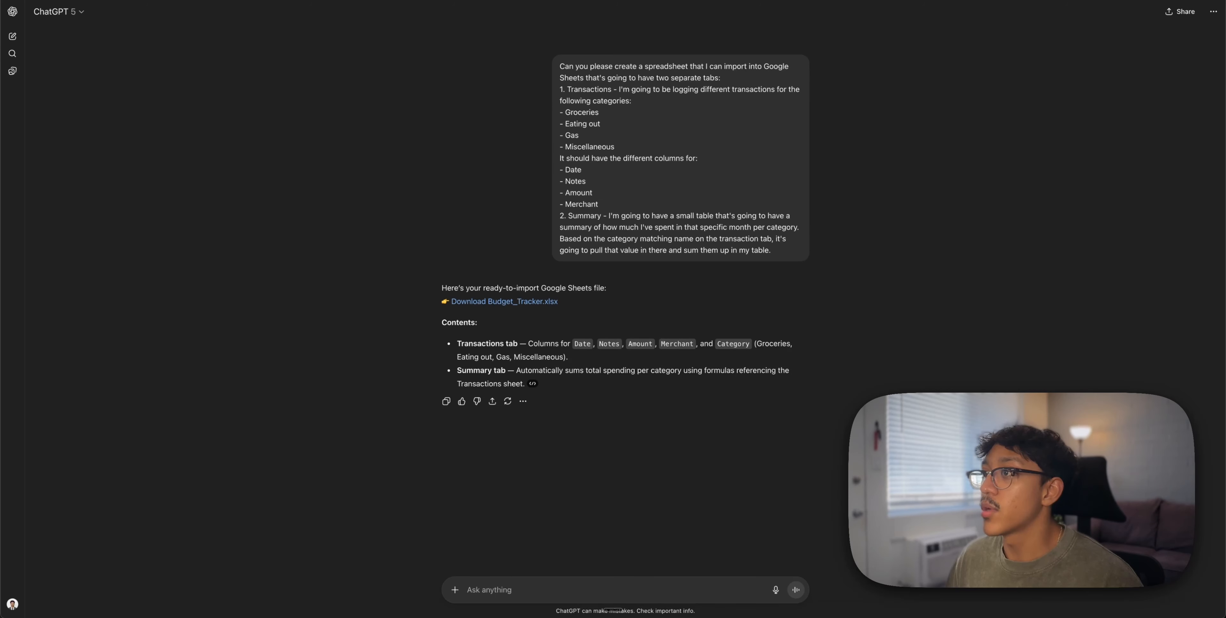
key("ctrl+Tab")
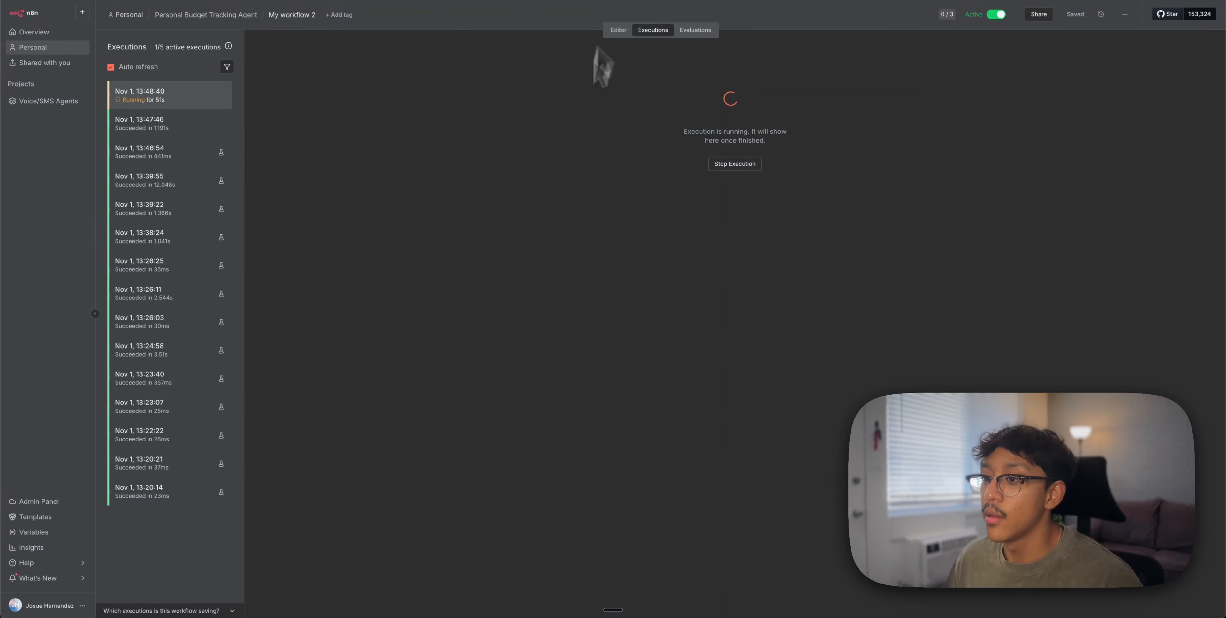
Read the bot's $5 confirmation, then dictate and send a request logging two expenses, today and yesterday
left_click(625, 34)
key("super+Tab")
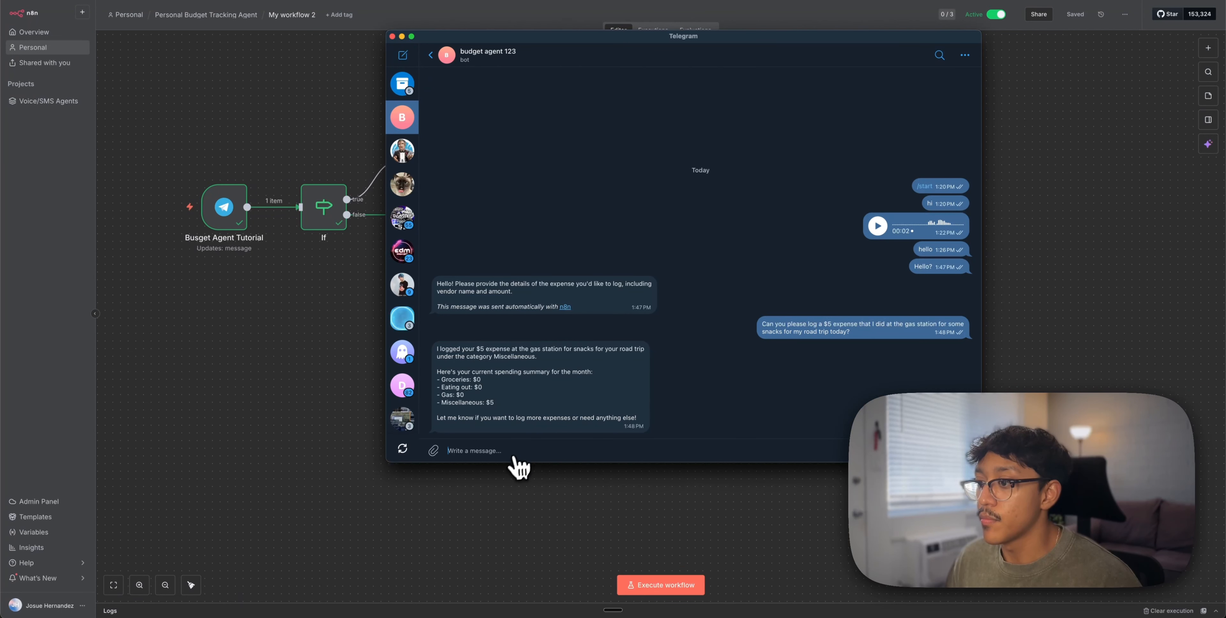
key("fn+space")
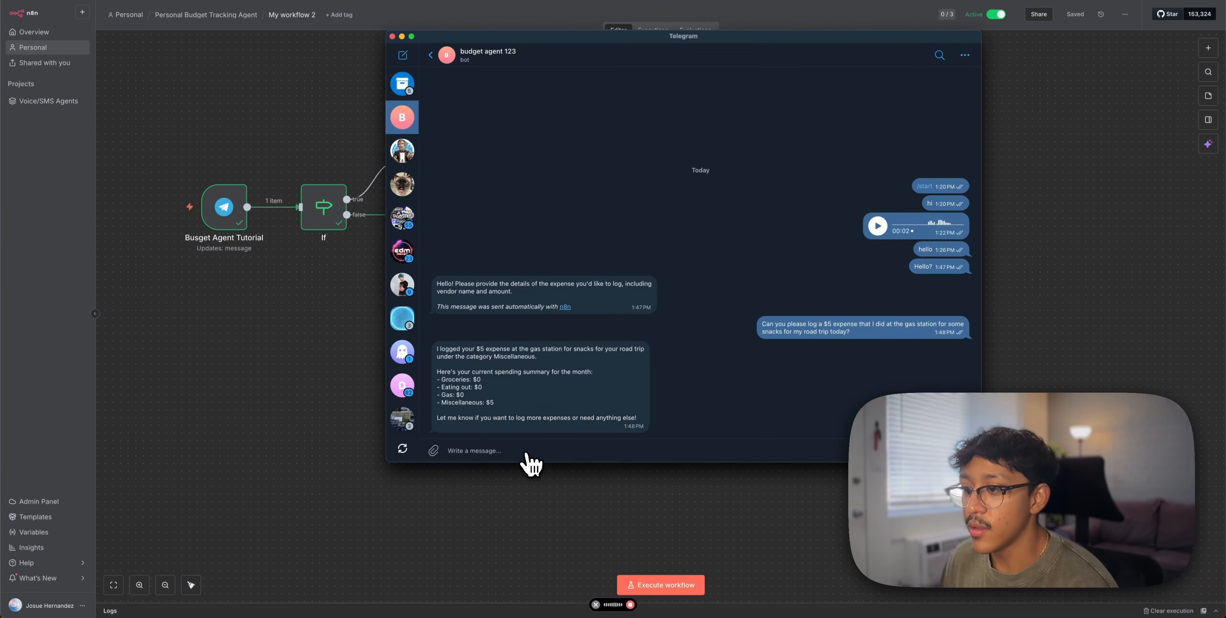
key("Return")
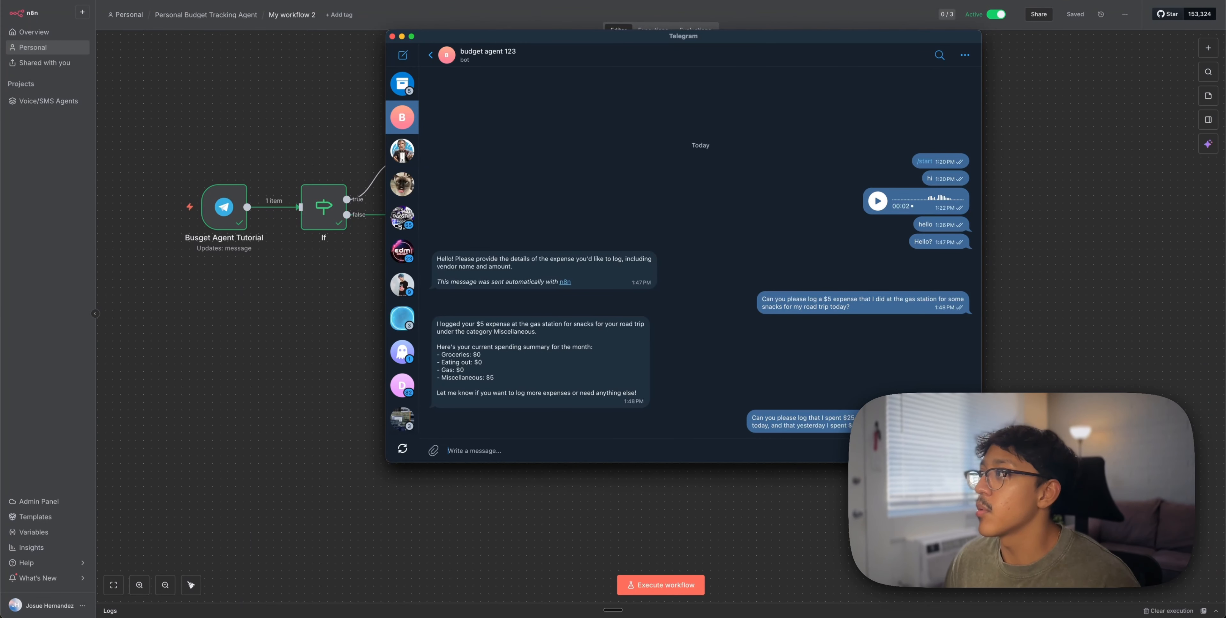
left_click(1032, 104)
Check the Summary totals: Eating out 20 in B3 and Gas 25 in B4
left_click(652, 31)
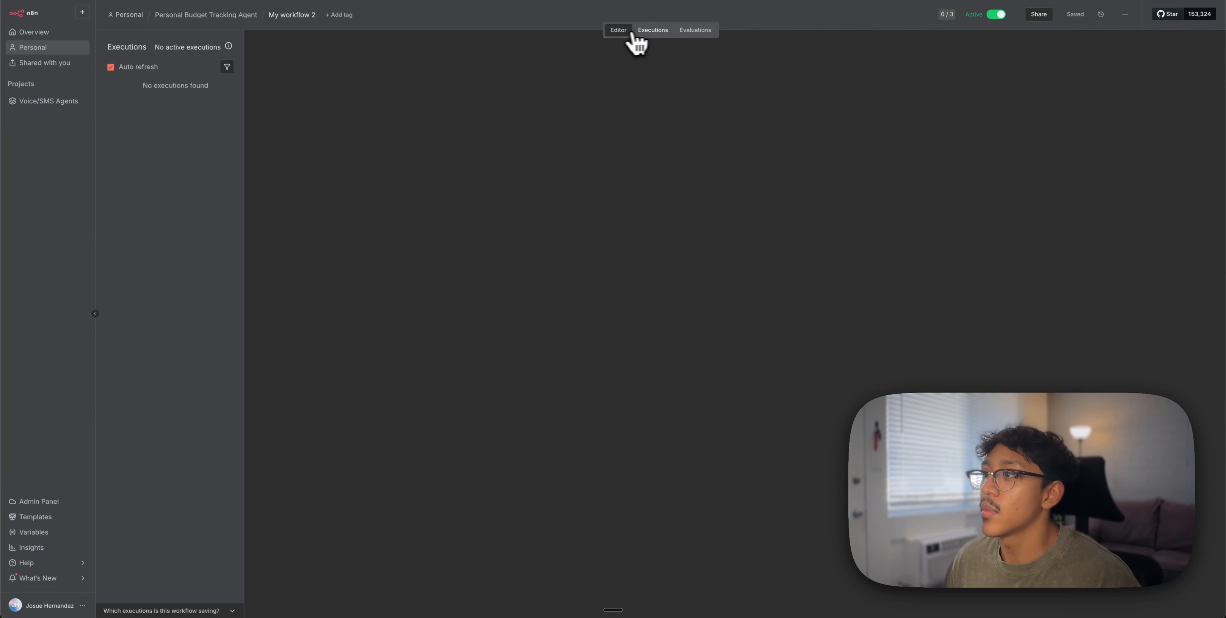
left_click(619, 32)
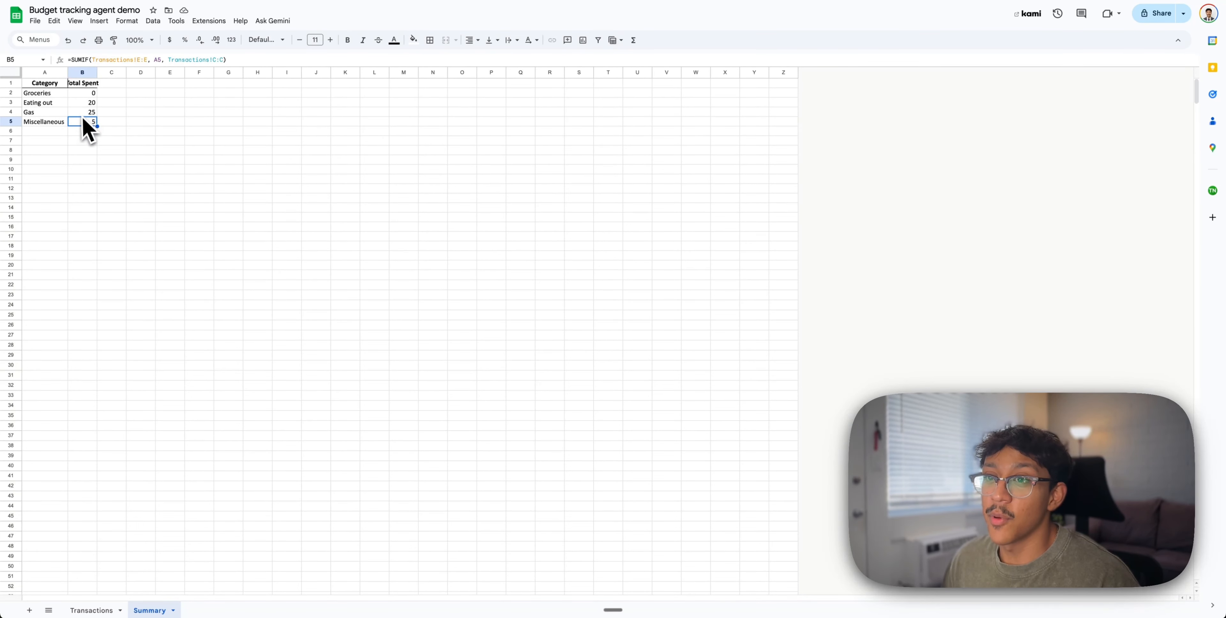
left_click(91, 104)
left_click(90, 112)
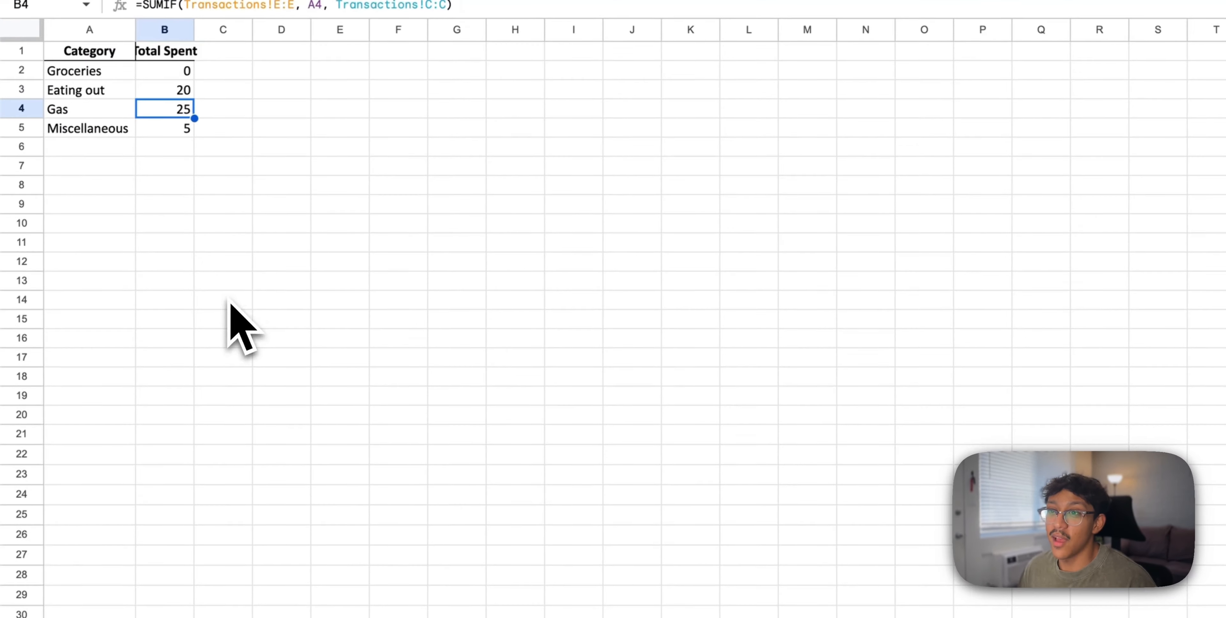
Review the new Transactions rows: $25.00 road-trip Gas and $20.00 Subway Eating out
left_click(143, 608)
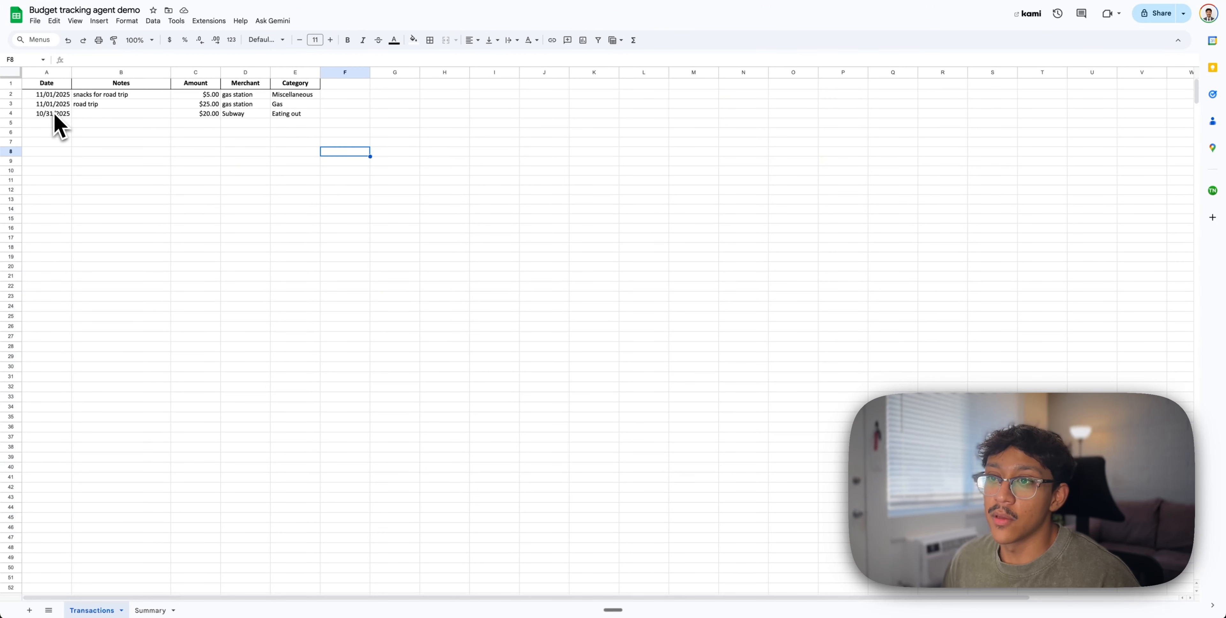
left_click(105, 112)
left_click(251, 116)
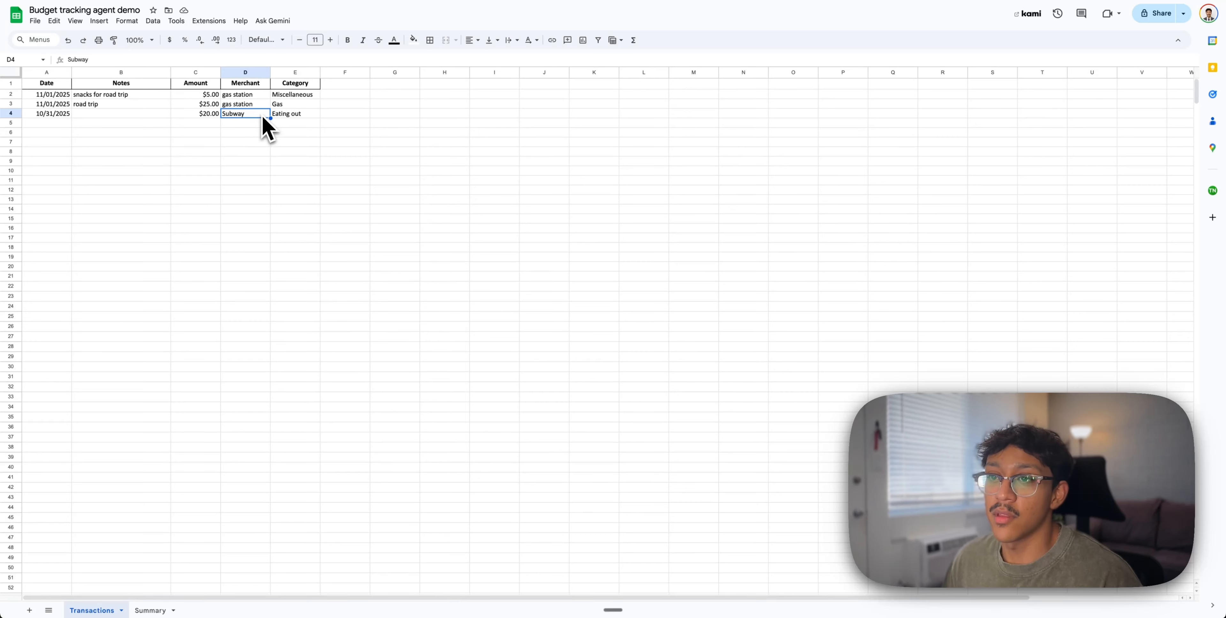
left_click(203, 107)
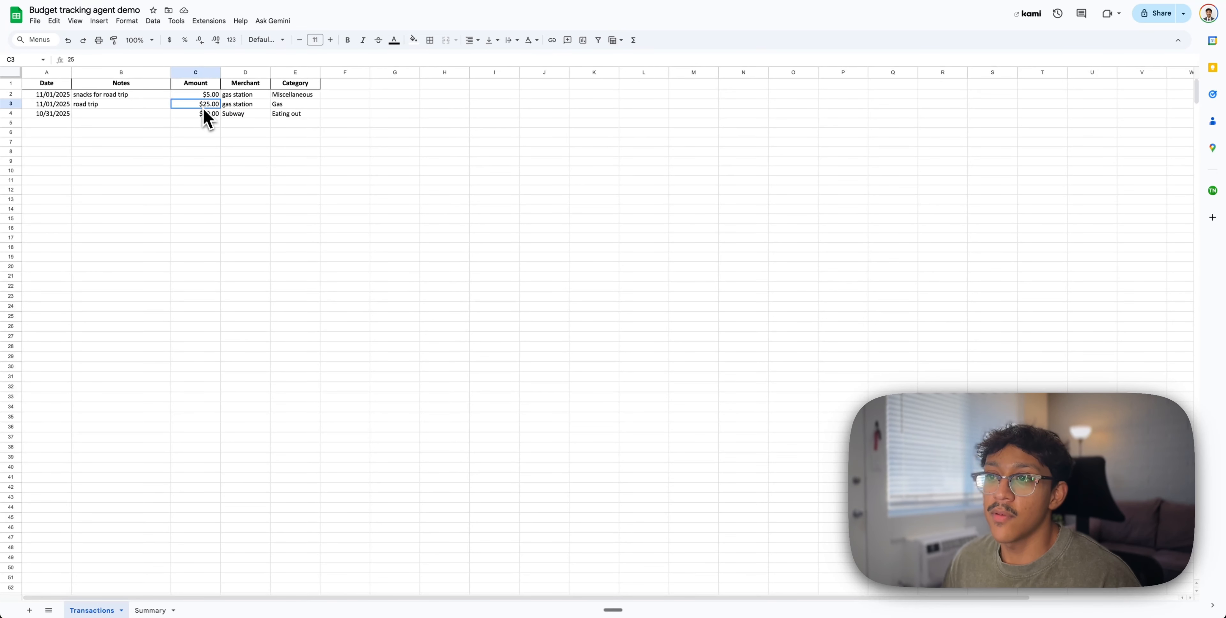
left_click(141, 107)
left_click(302, 106)
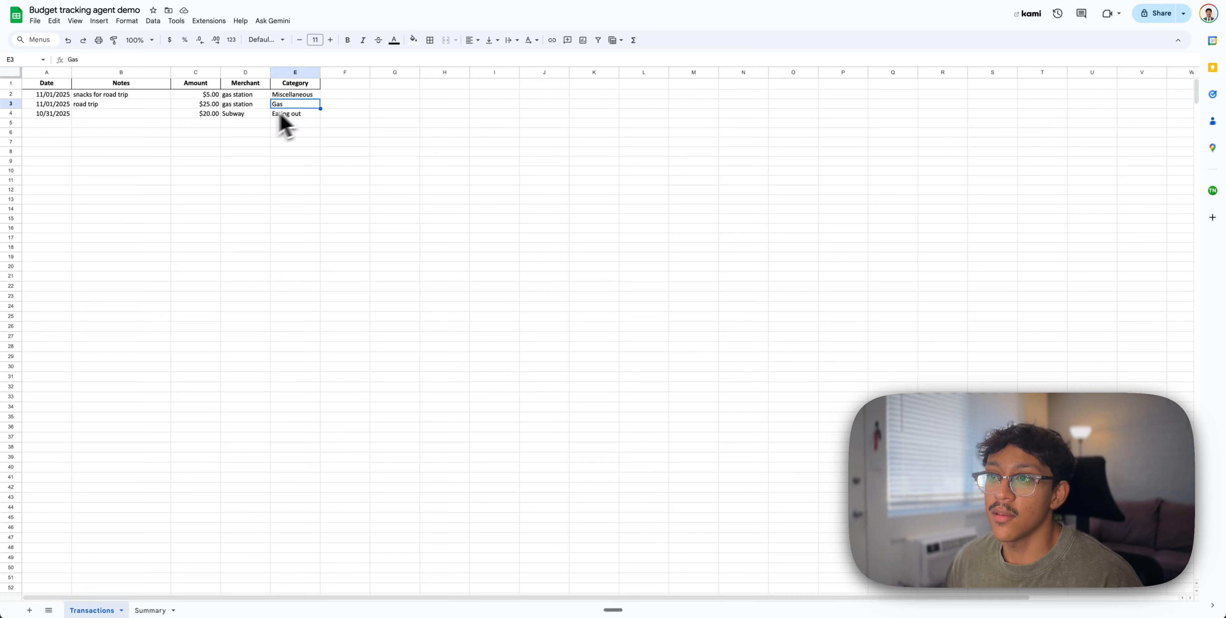
left_click(244, 116)
left_click(216, 116)
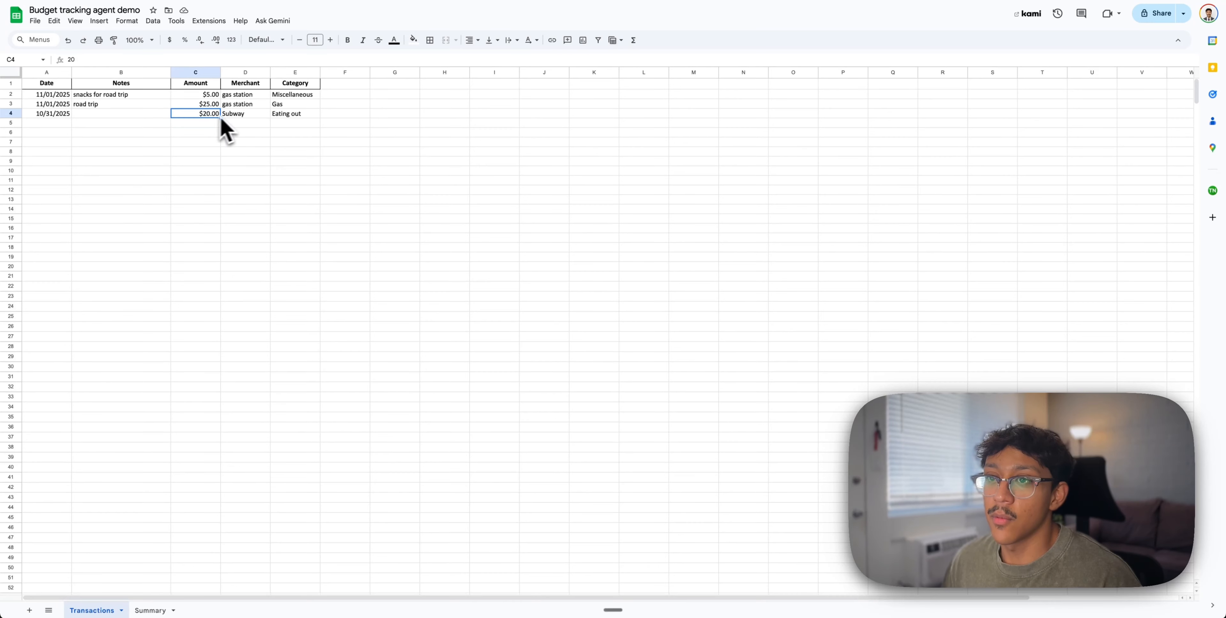
left_click(65, 105)
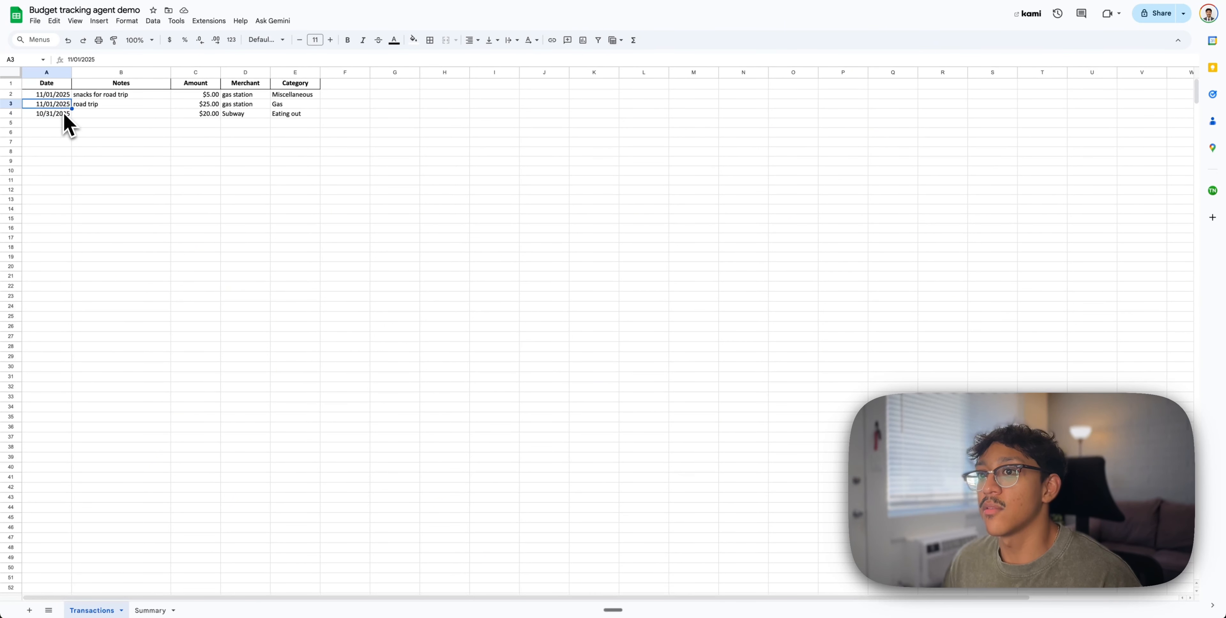